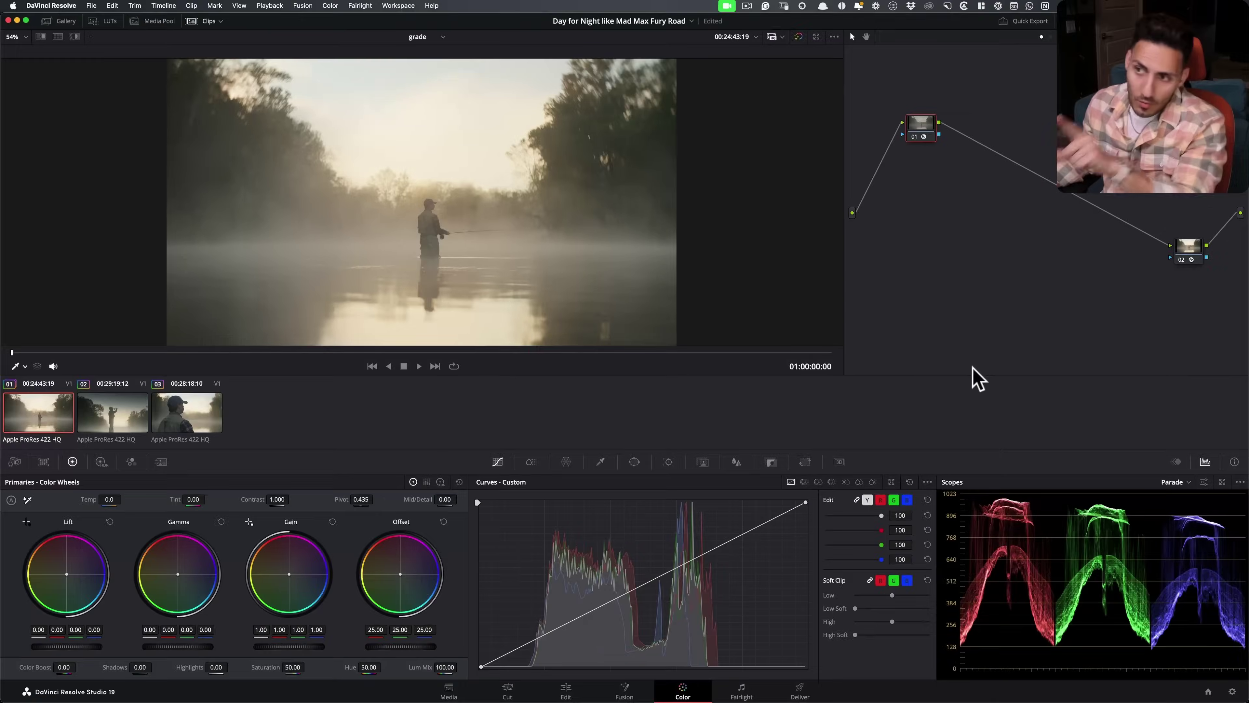
Step: Look through the three timeline clips to compare their framing and light, returning to the first clip
click(128, 413)
click(189, 416)
click(120, 418)
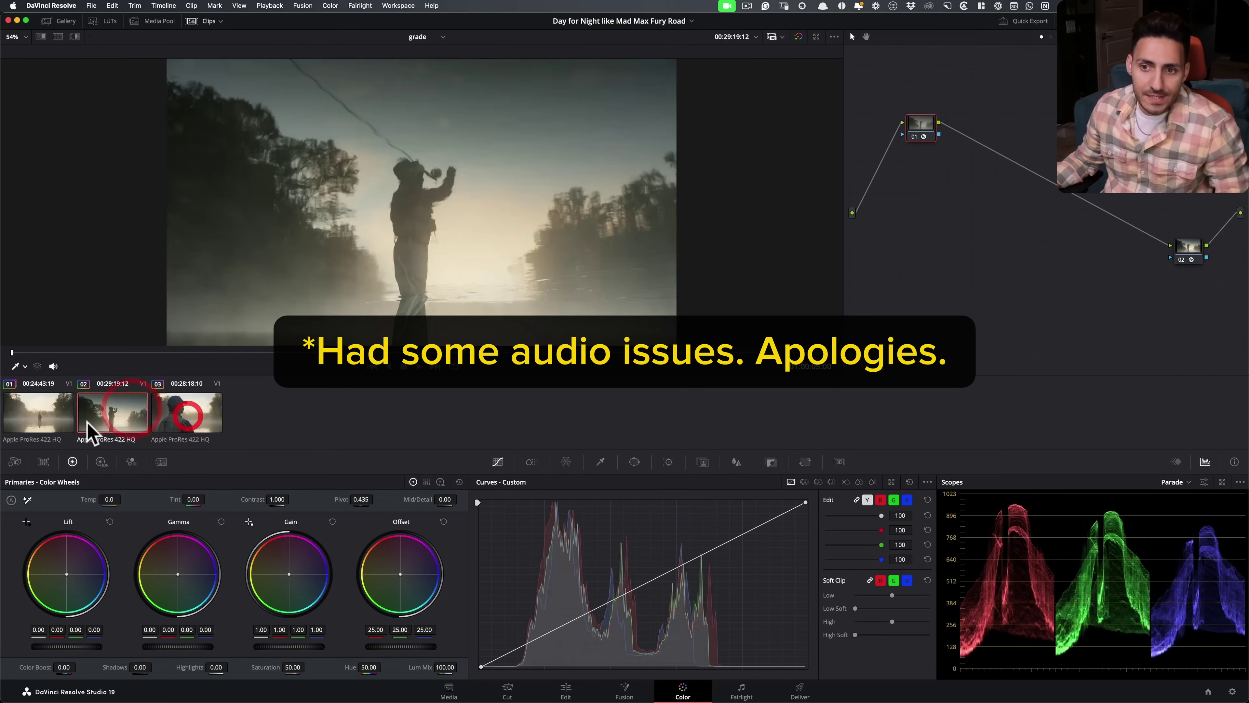
click(42, 417)
click(130, 417)
click(45, 418)
click(132, 419)
click(168, 417)
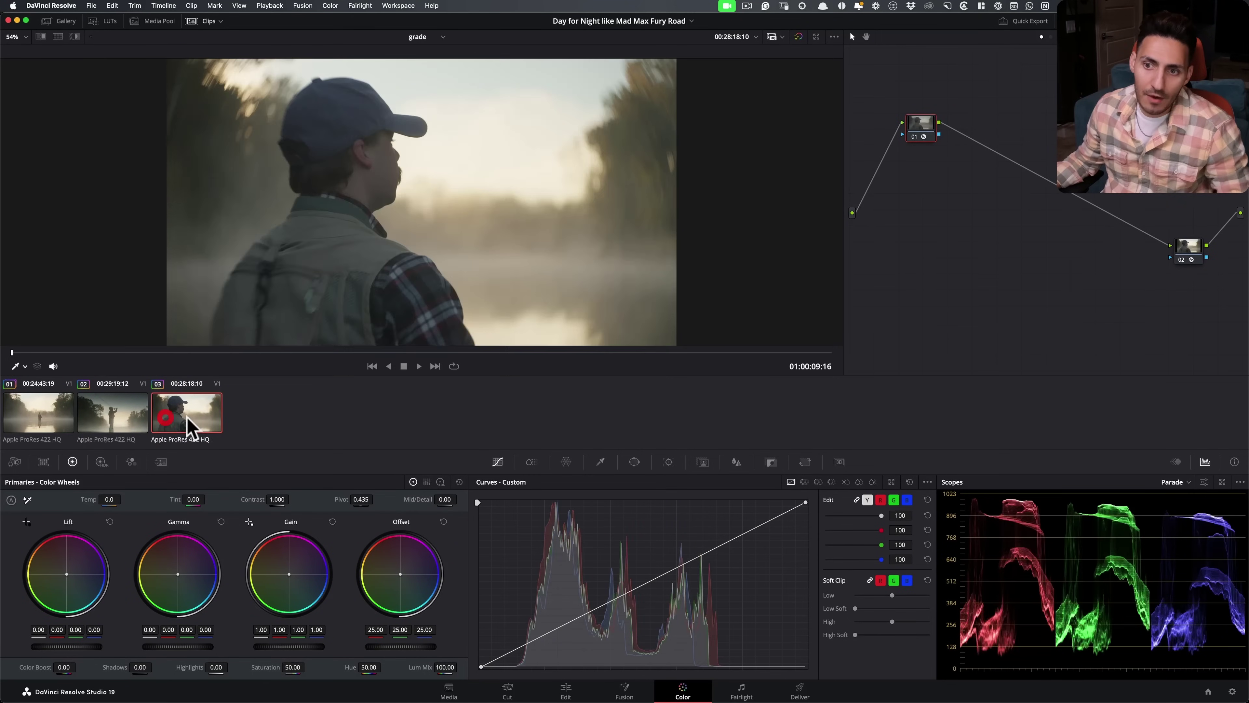
click(106, 416)
click(23, 418)
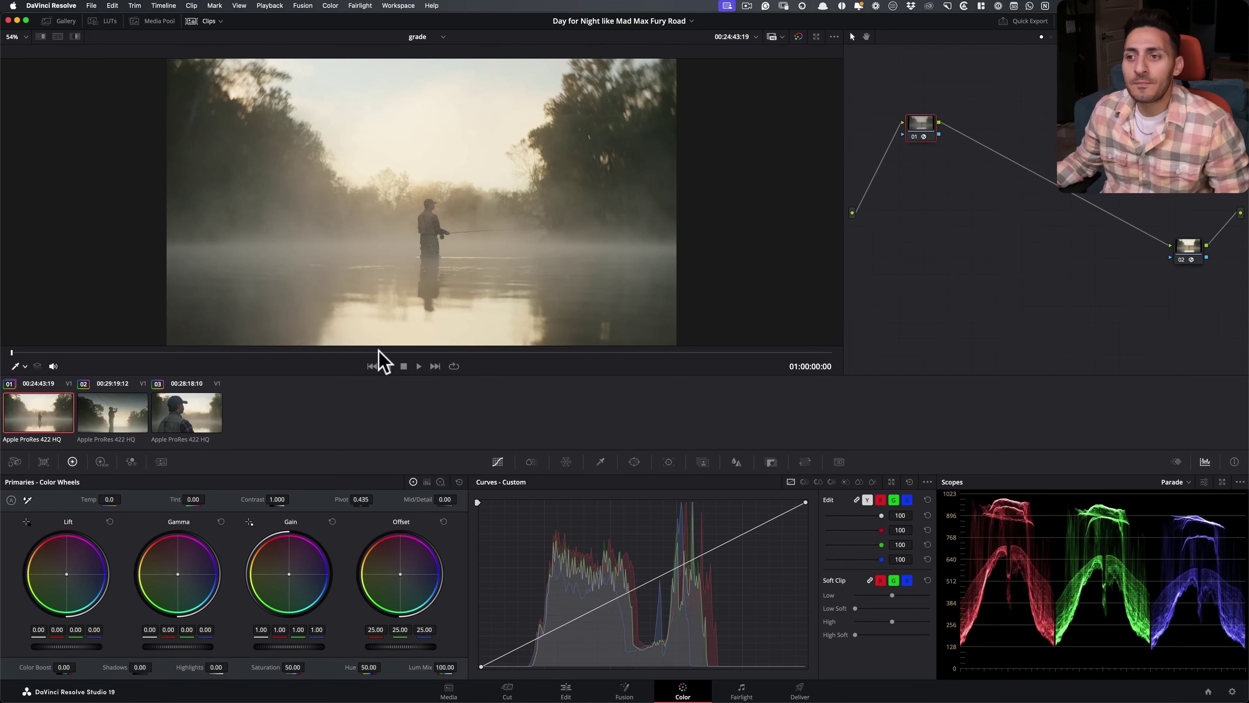
click(321, 353)
key(j)
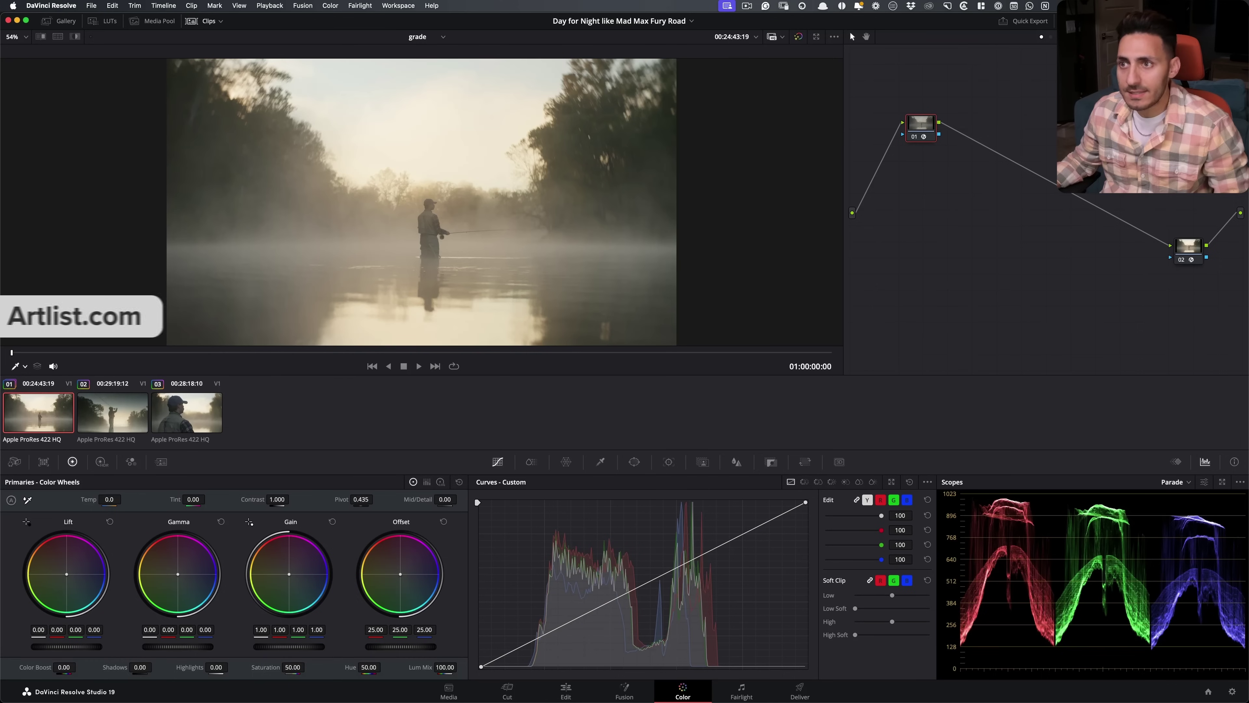
click(923, 123)
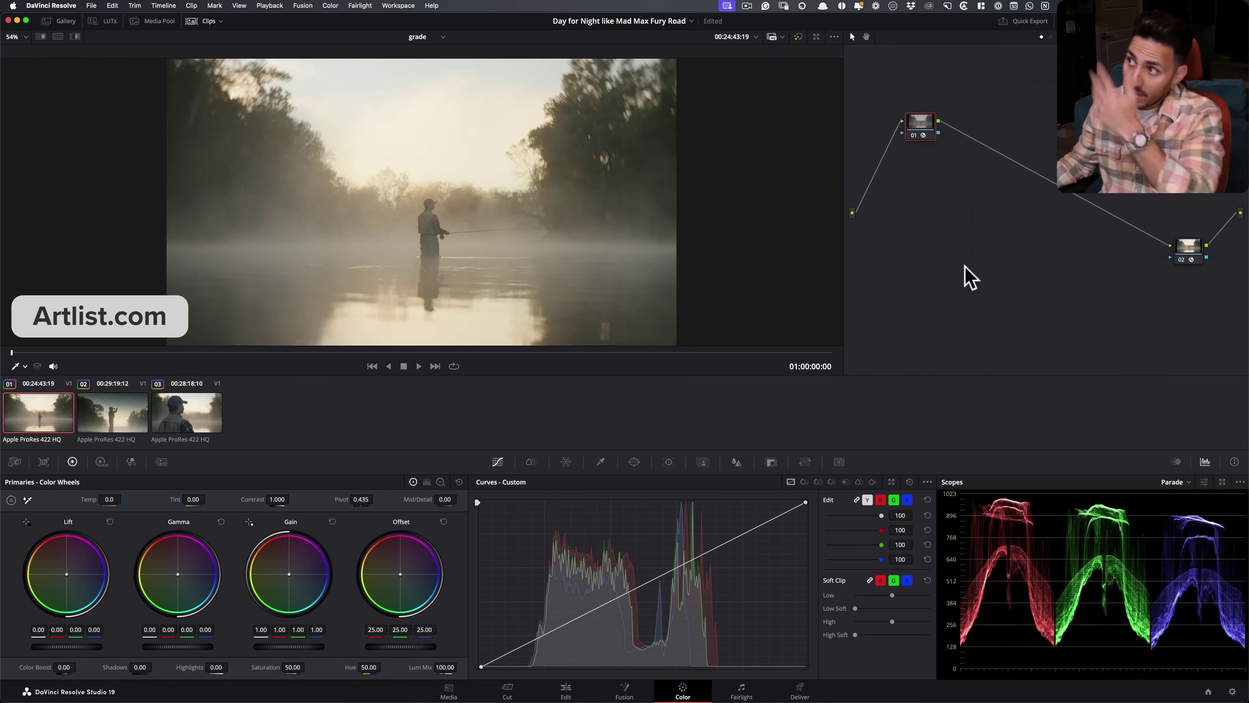
drag(917, 117, 921, 124)
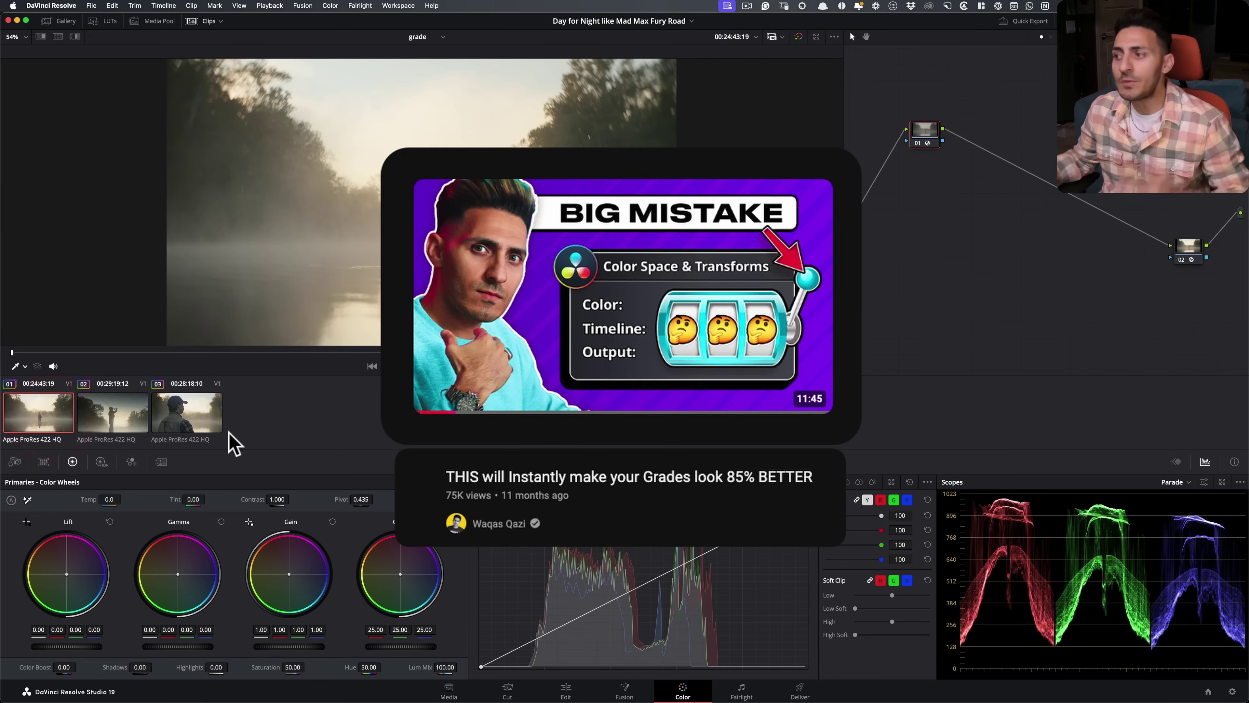
Step: Expand the scopes into a floating window, change the Parade scope to a Vectorscope and enable its skin tone indicator
click(1223, 482)
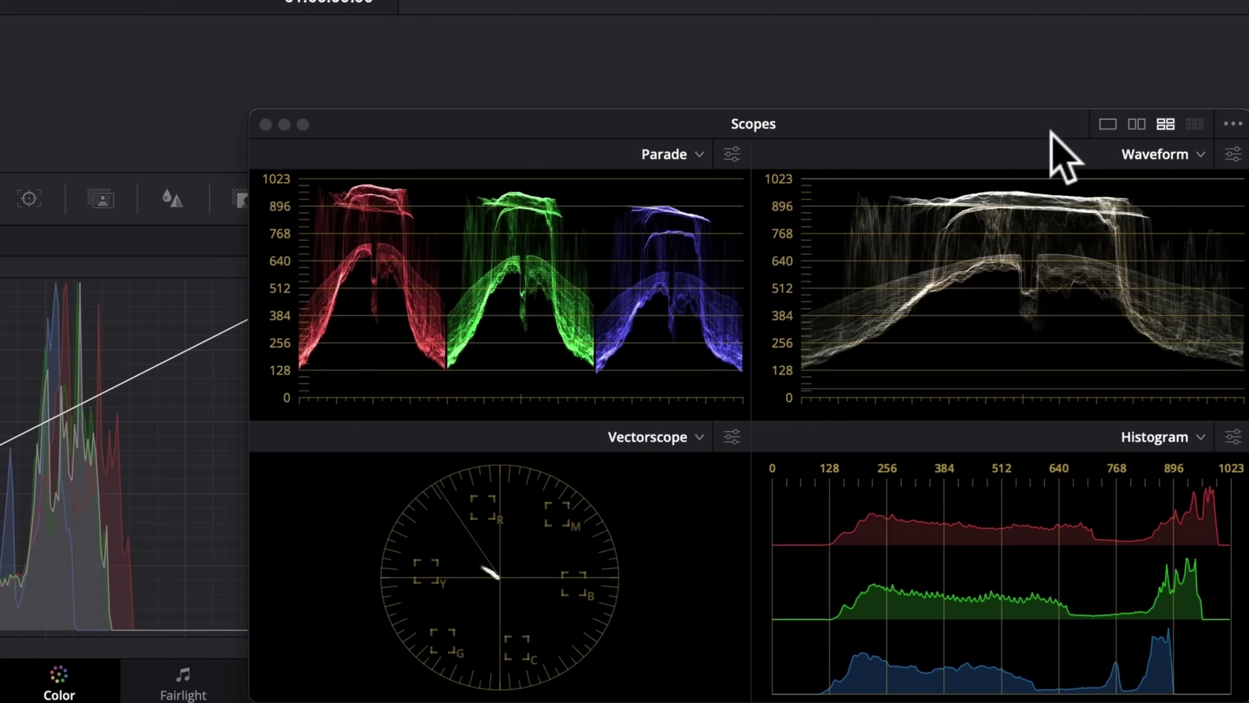
click(678, 154)
click(697, 232)
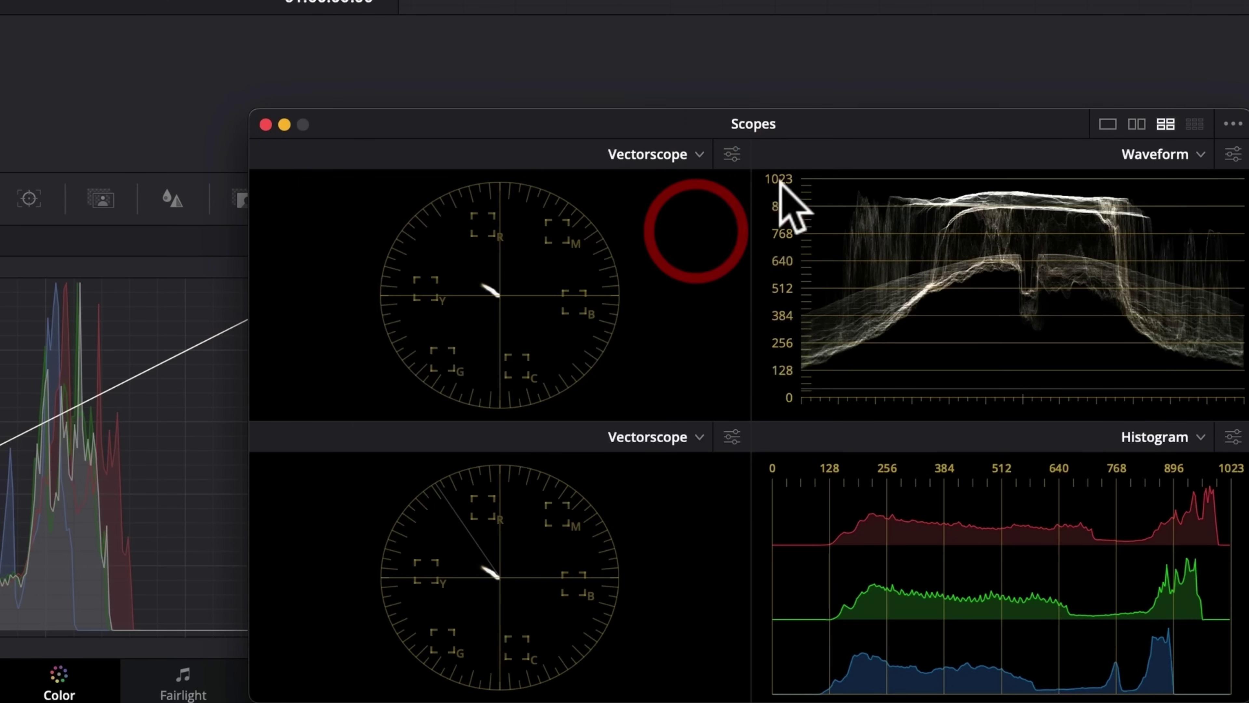
click(731, 153)
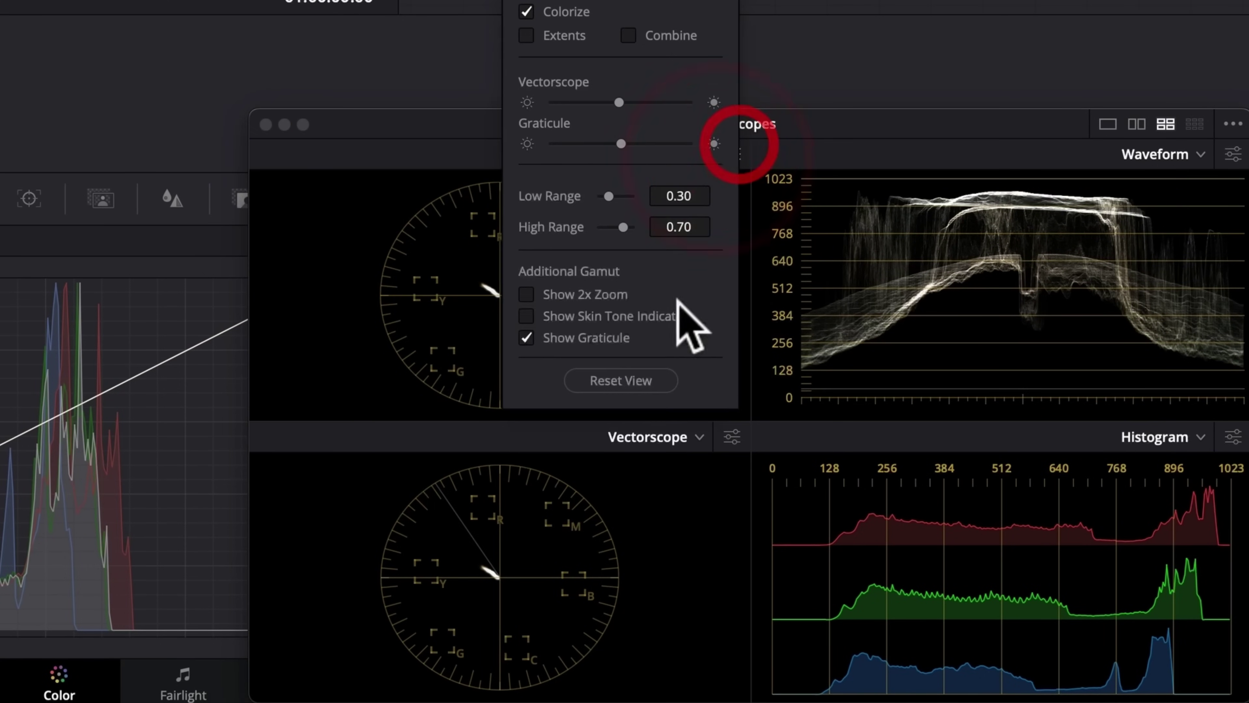
click(593, 317)
click(355, 307)
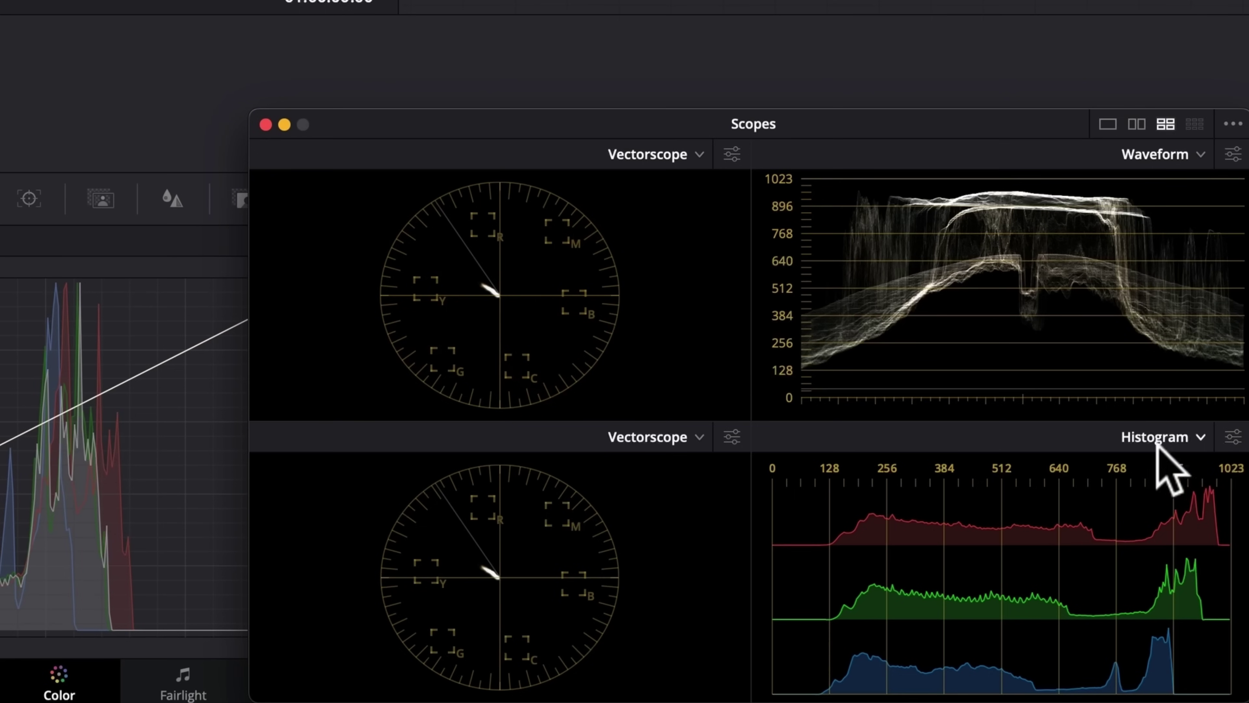
Step: Show only two scopes side by side, move the scopes window below the node graph, and park the playhead at 01:00:02:09
click(1137, 124)
drag(767, 129, 827, 395)
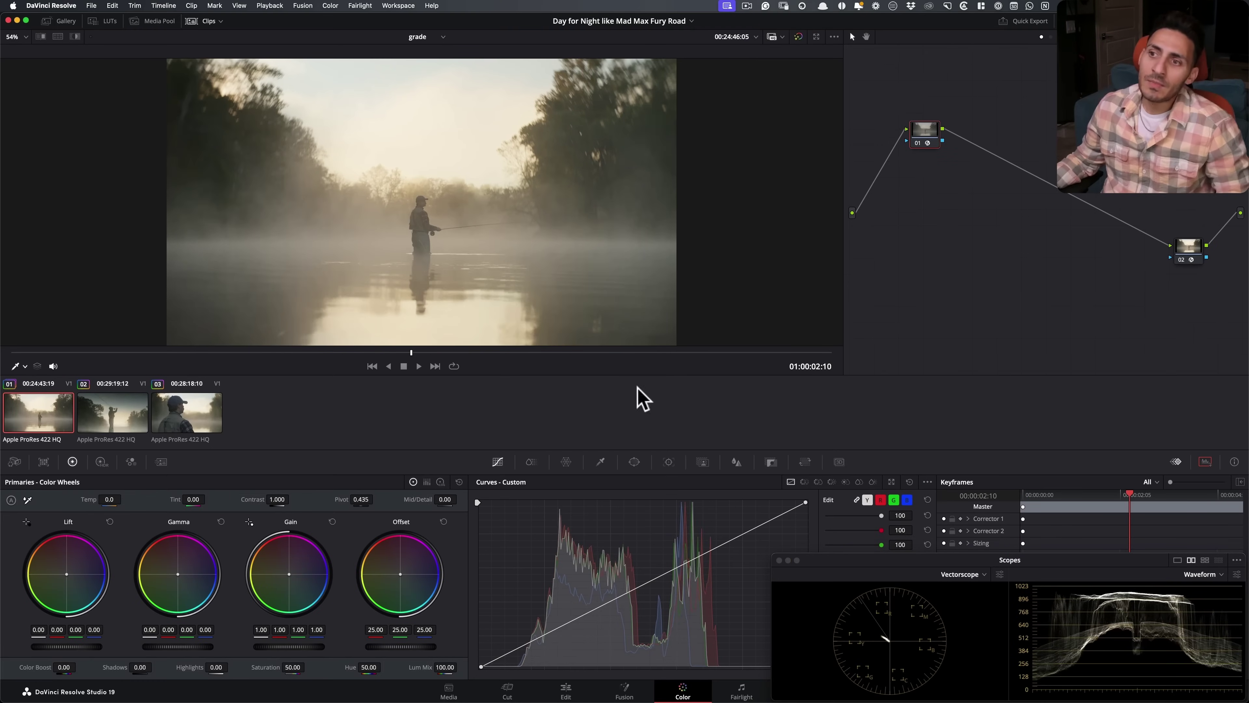
drag(411, 352, 373, 352)
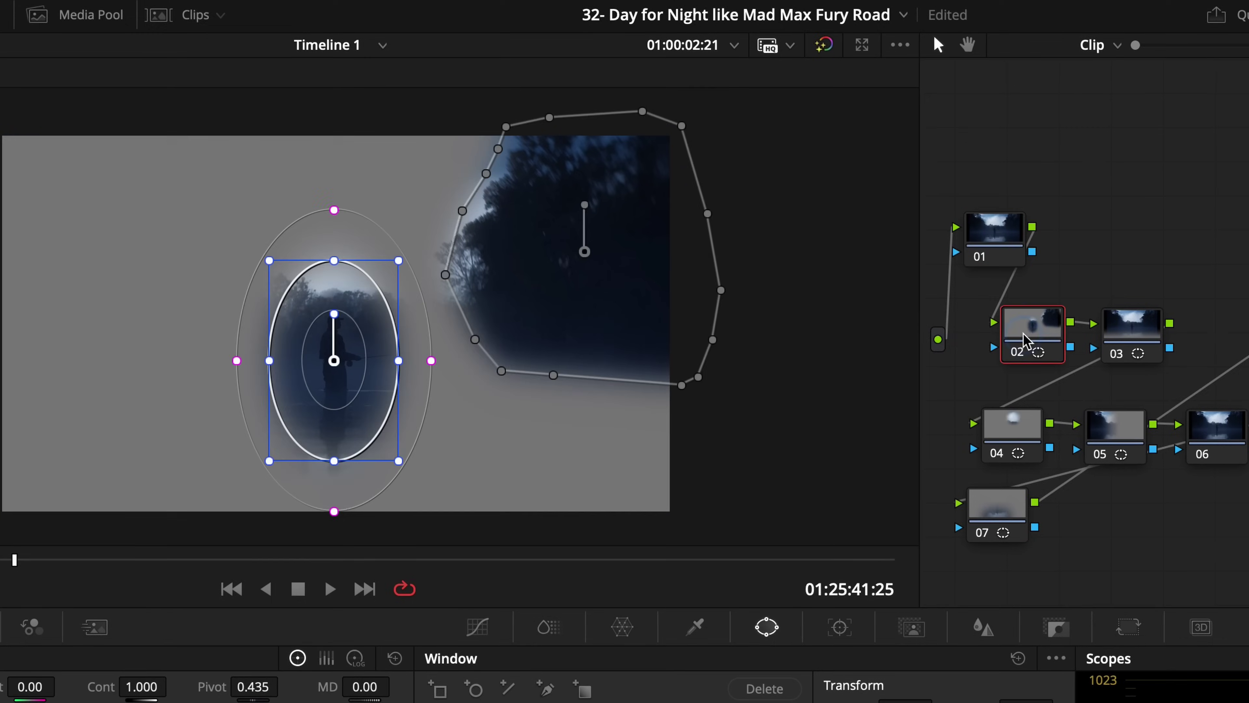
Step: Examine nodes 03 to 07 of the finished day-for-night grade one by one to see which area each window isolates
click(1152, 324)
click(1016, 426)
click(1123, 431)
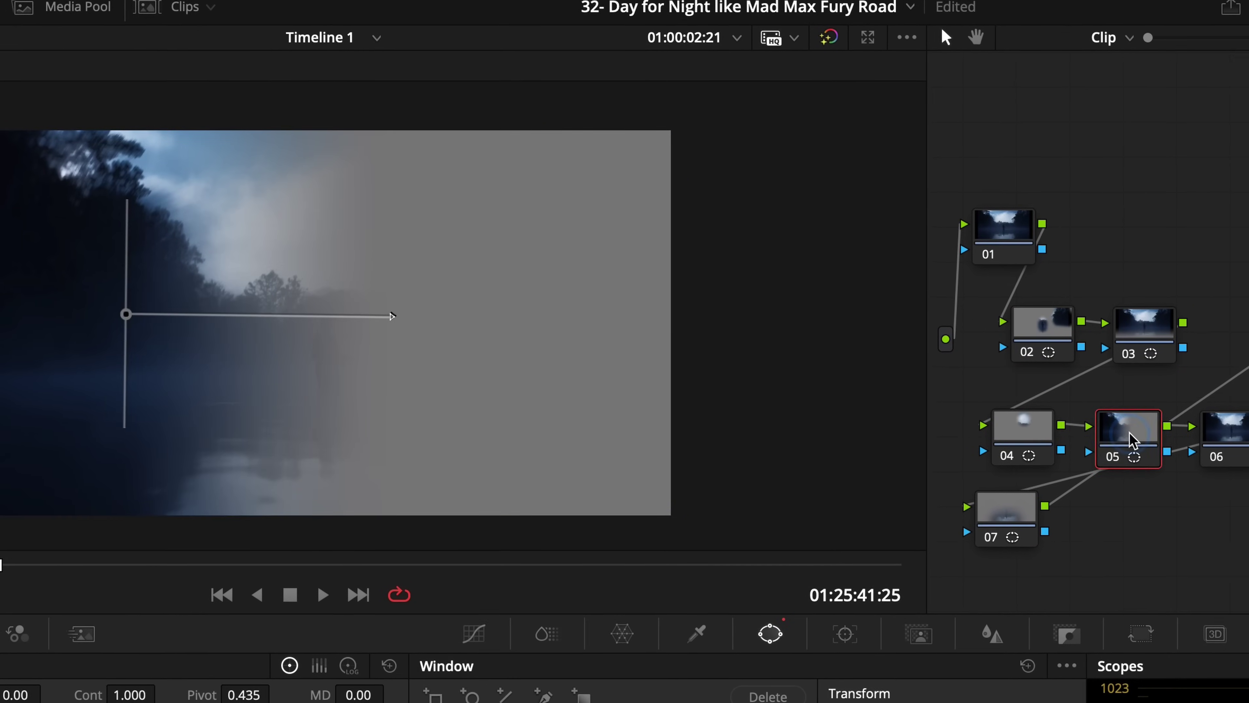
click(1220, 430)
click(1028, 514)
key(shift+h)
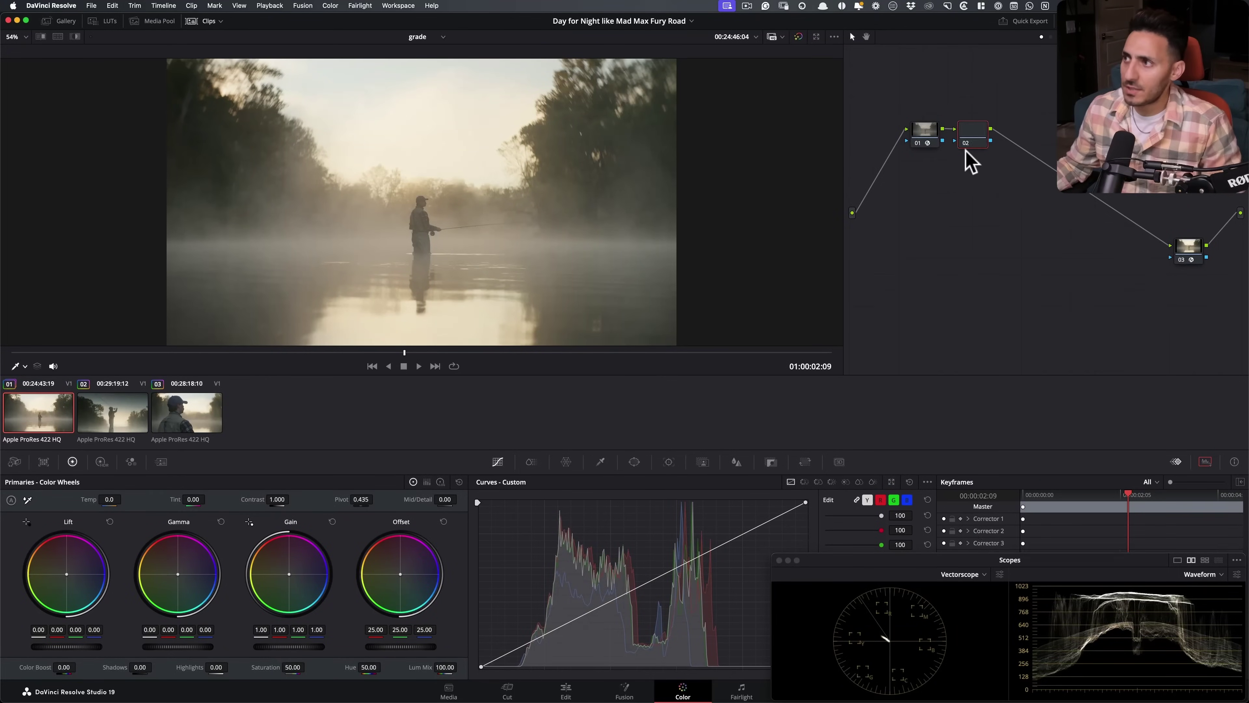
Step: Place node 02 beneath node 01, and add a serial node after it, positioned slightly lower in the graph
drag(968, 142, 918, 198)
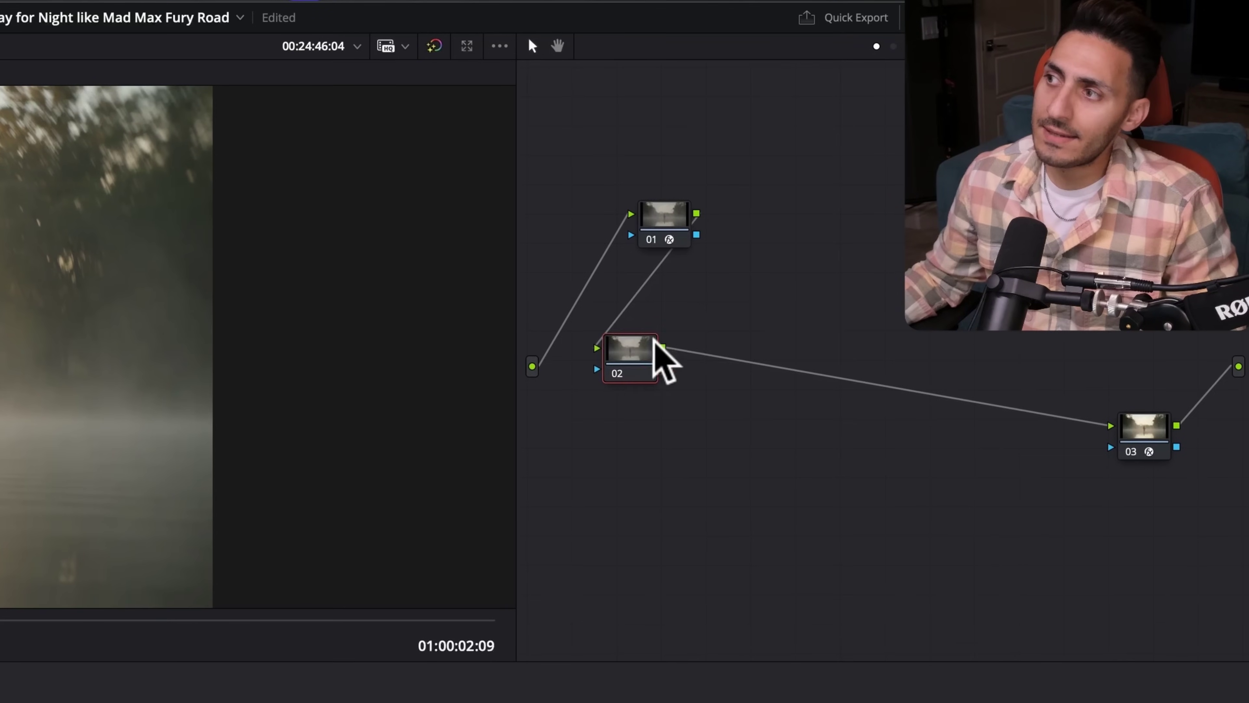
drag(653, 338, 635, 370)
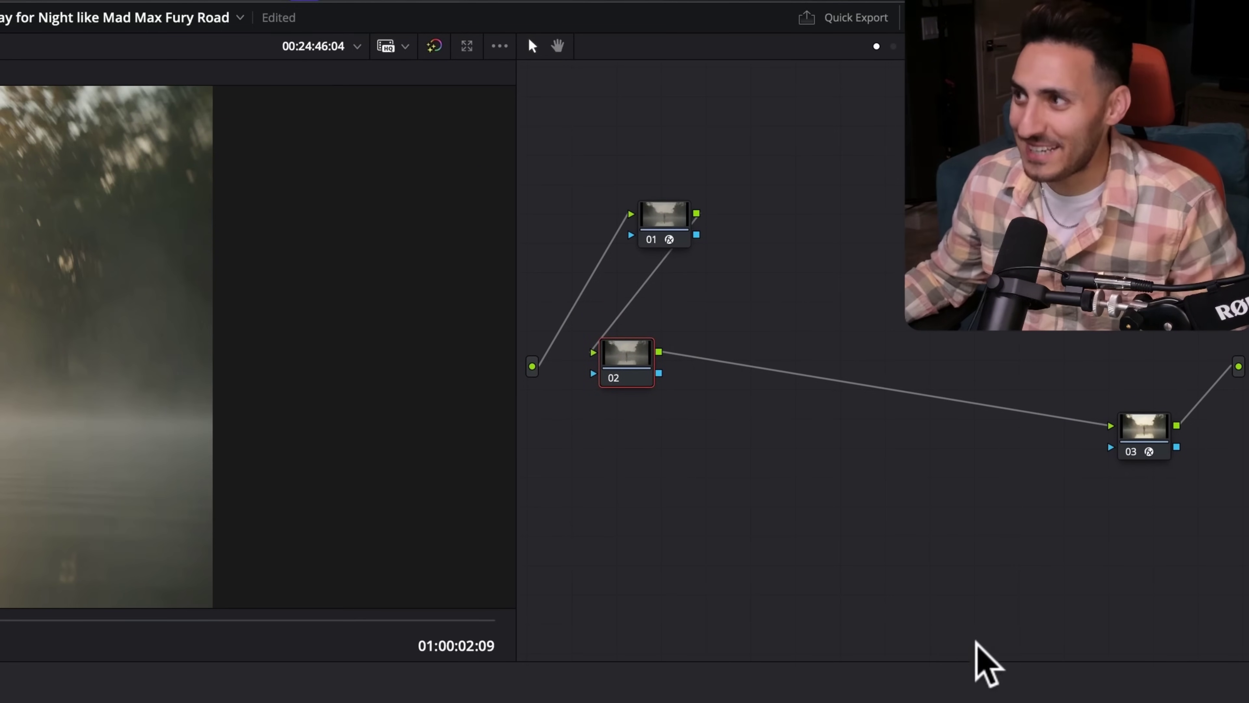
key(alt+s)
drag(693, 355, 720, 412)
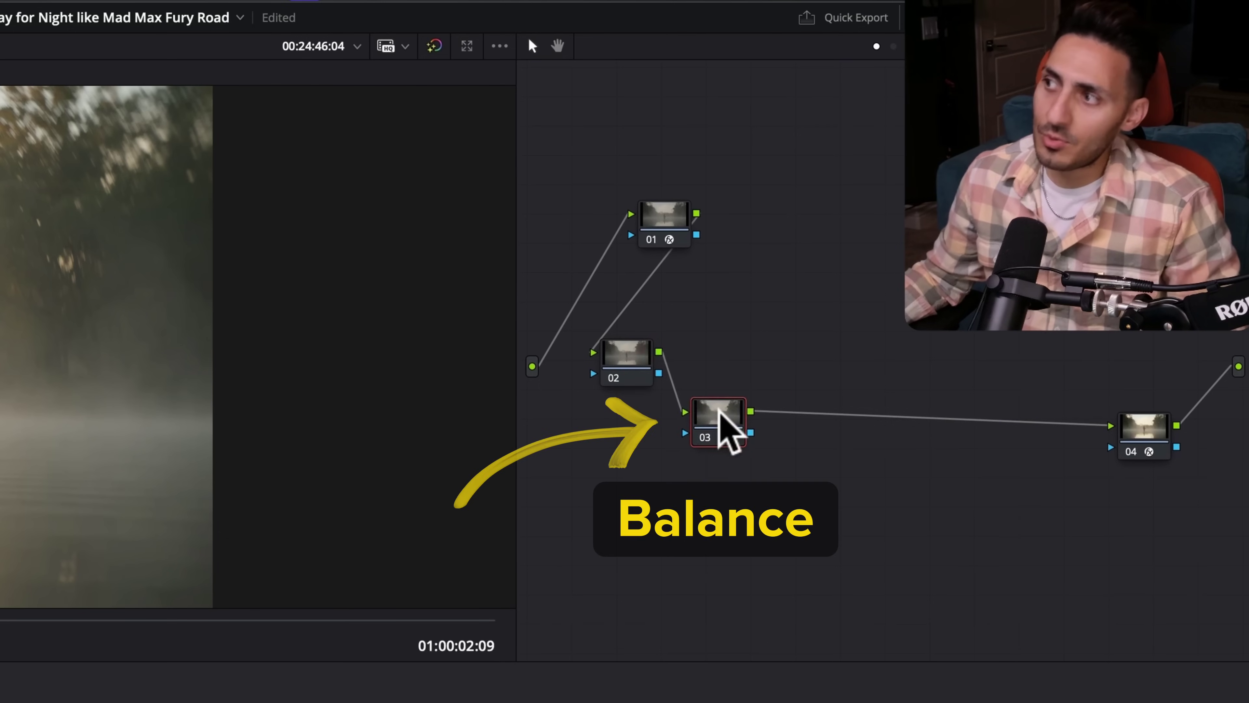
Step: Label node 03 "bal", add a serial node after it, and space the two nodes out in a row
double_click(716, 417)
text(bal)
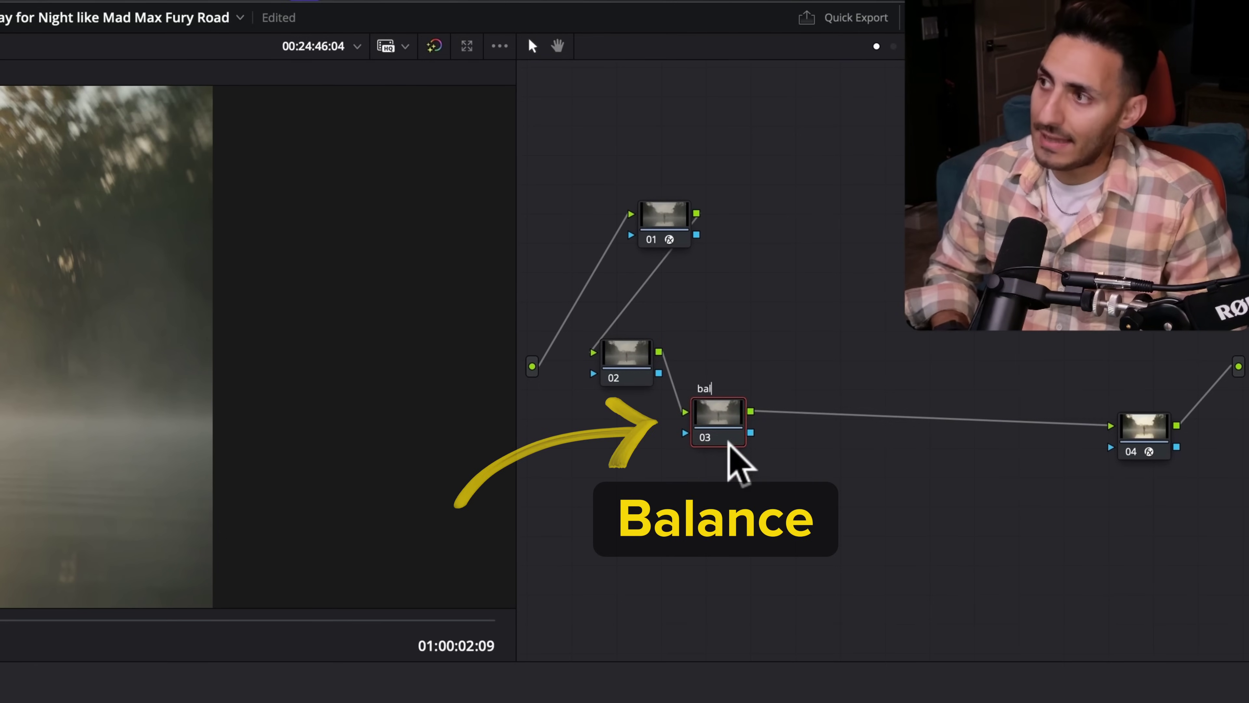
key(Return)
key(alt+s)
drag(813, 405, 832, 406)
drag(731, 412, 697, 417)
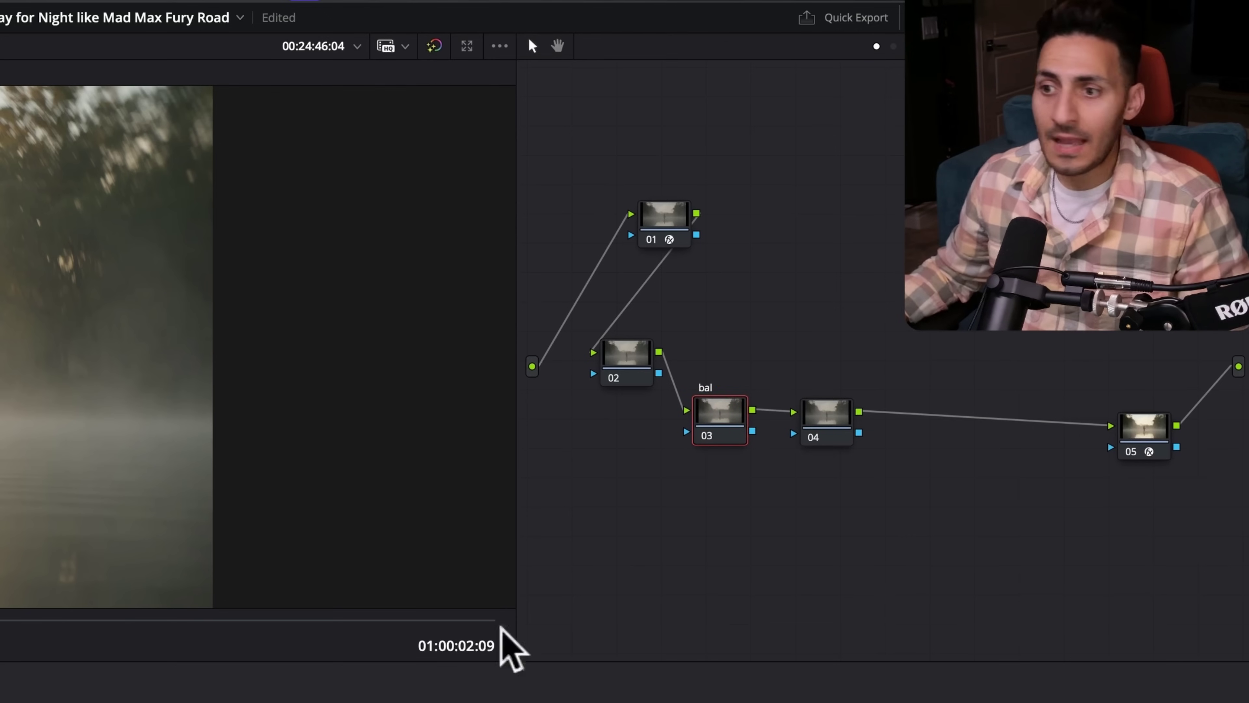
Step: Change the gamma setting of the bal node
right_click(701, 416)
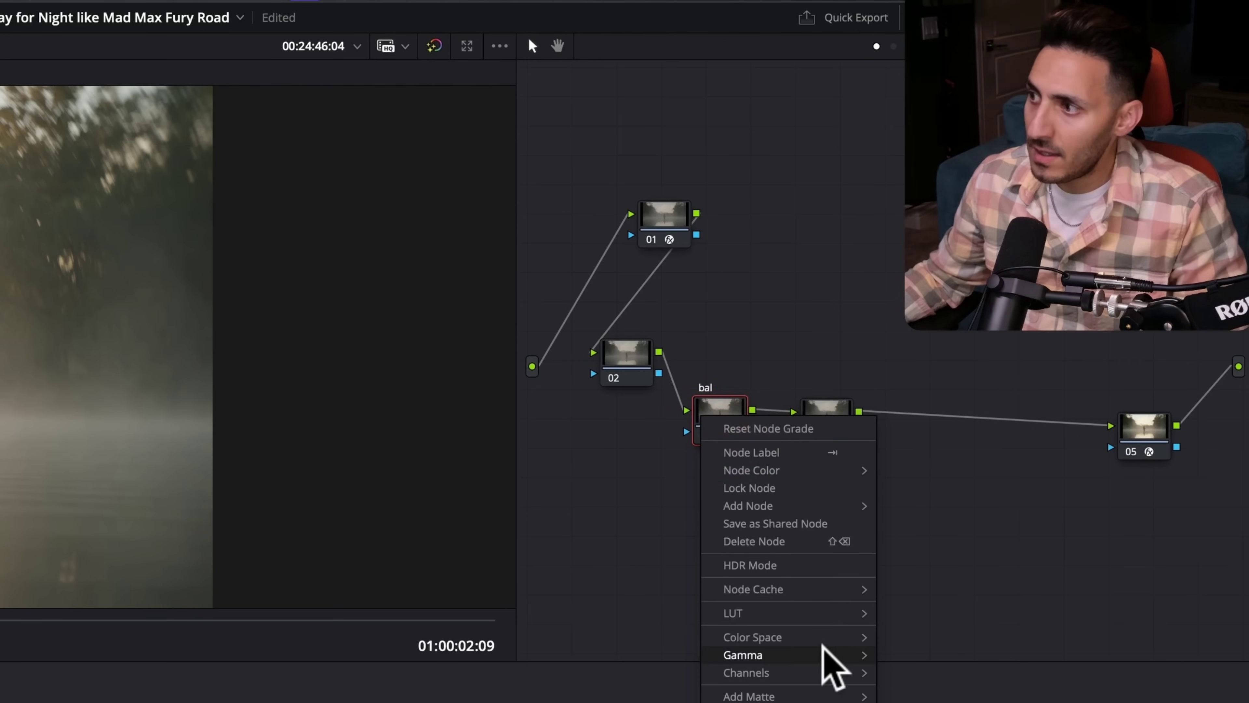
mouse_move(824, 652)
click(982, 216)
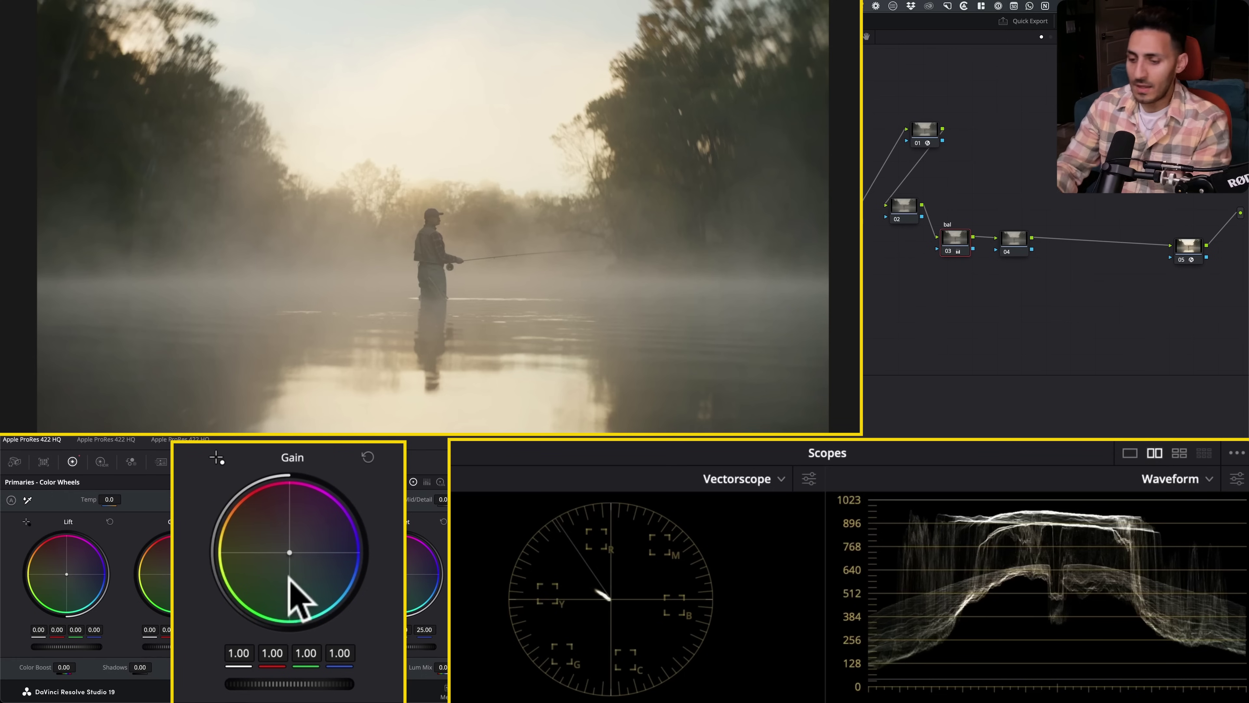
Step: Lower the bal node's master gain to 0.12 to darken the fishing shot
scroll(289, 578, down, 10)
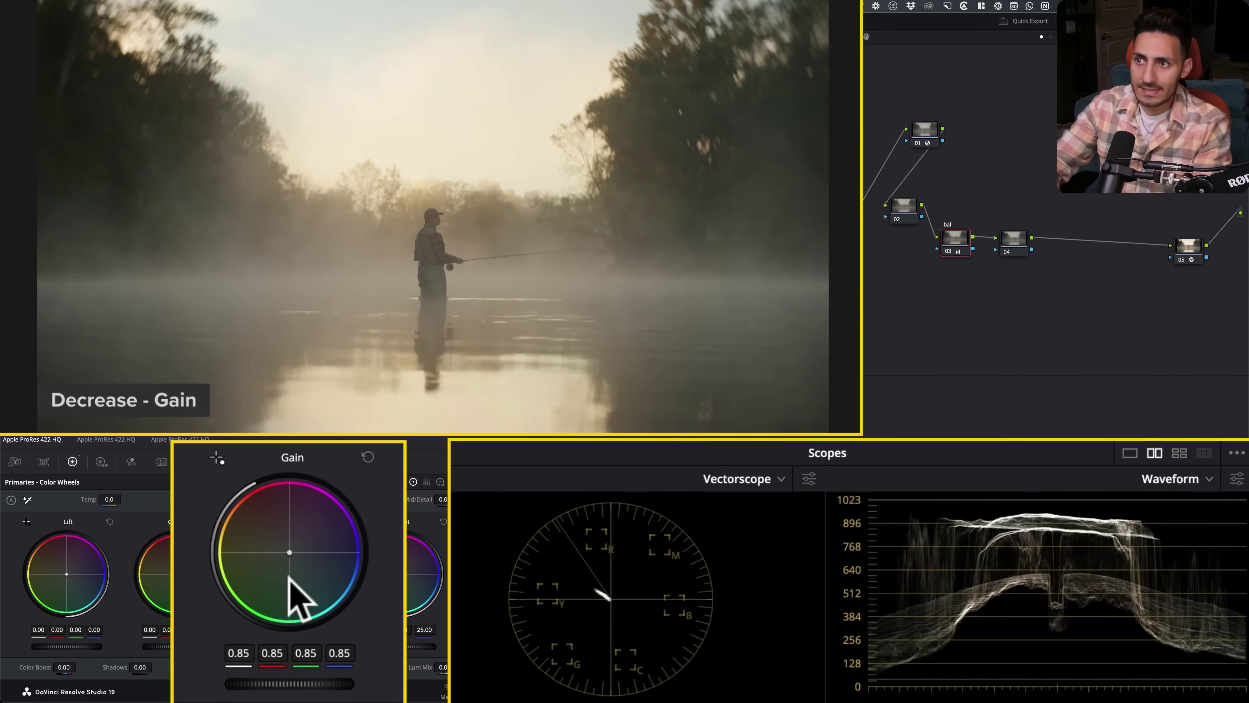
scroll(289, 578, down, 9)
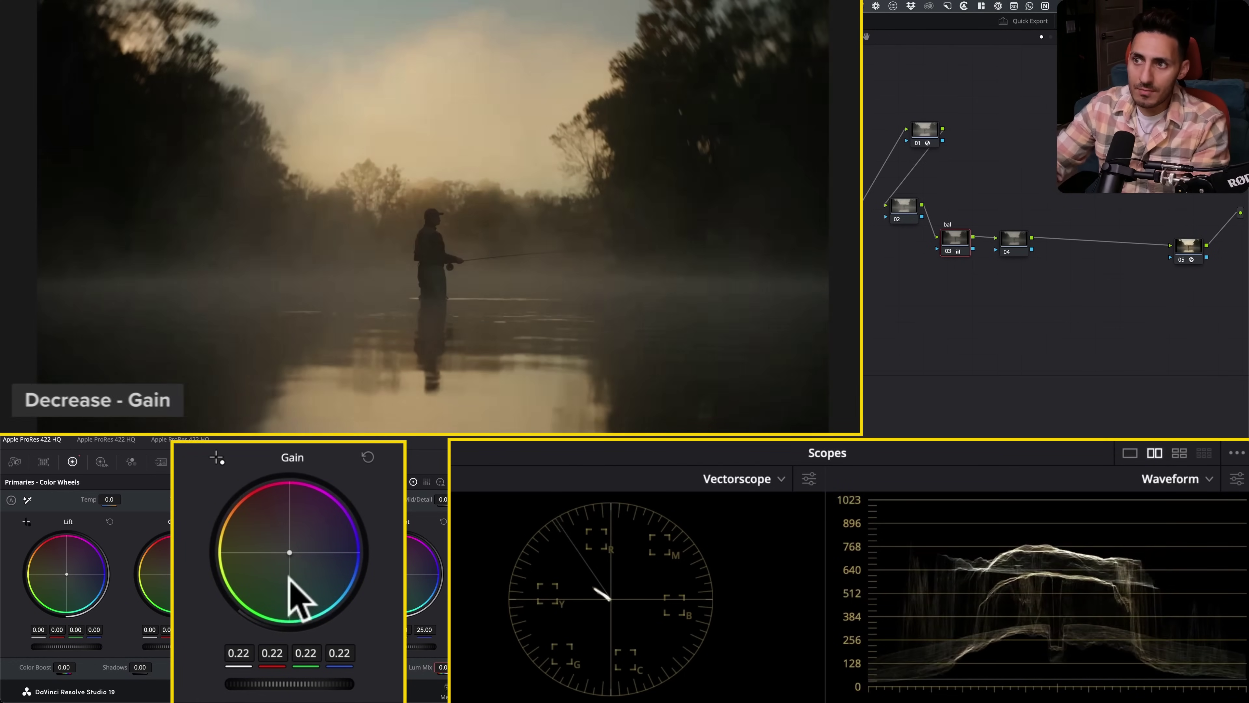
scroll(289, 578, up, 3)
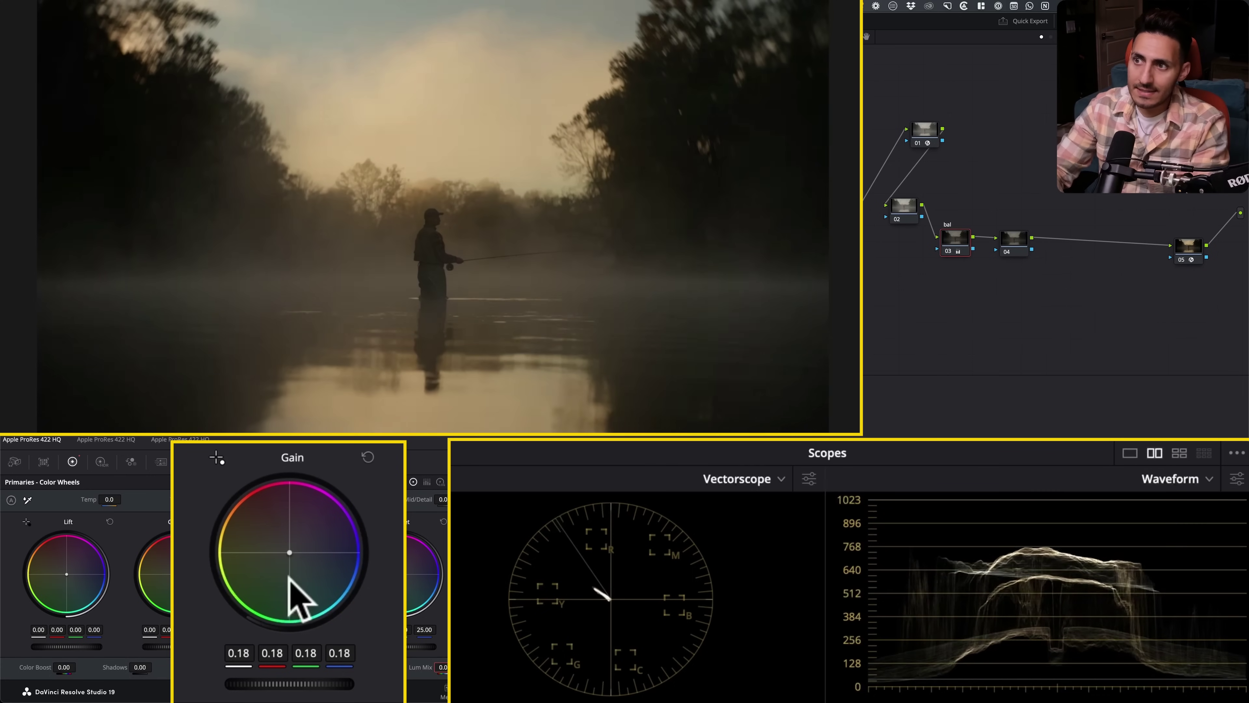
scroll(290, 578, down, 1)
scroll(290, 578, down, 1)
scroll(289, 577, up, 1)
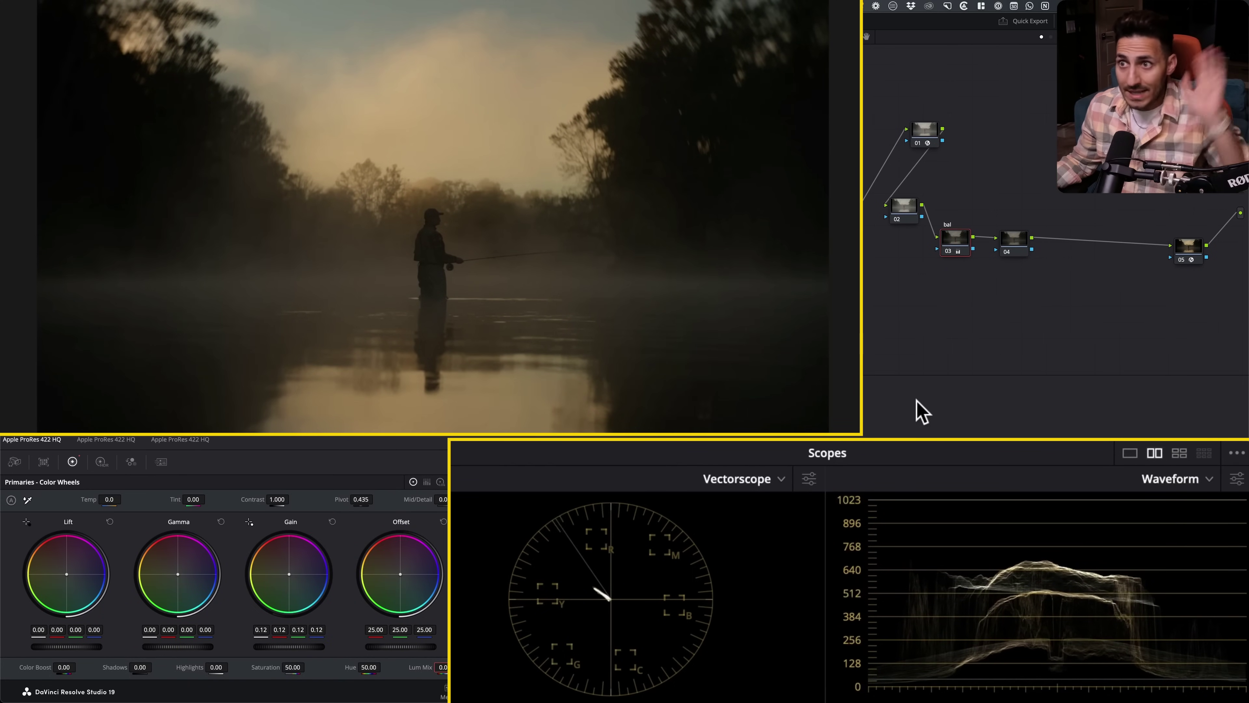
Step: Toggle the bal node off and on to compare the sky before and after the gain reduction
key(super+d)
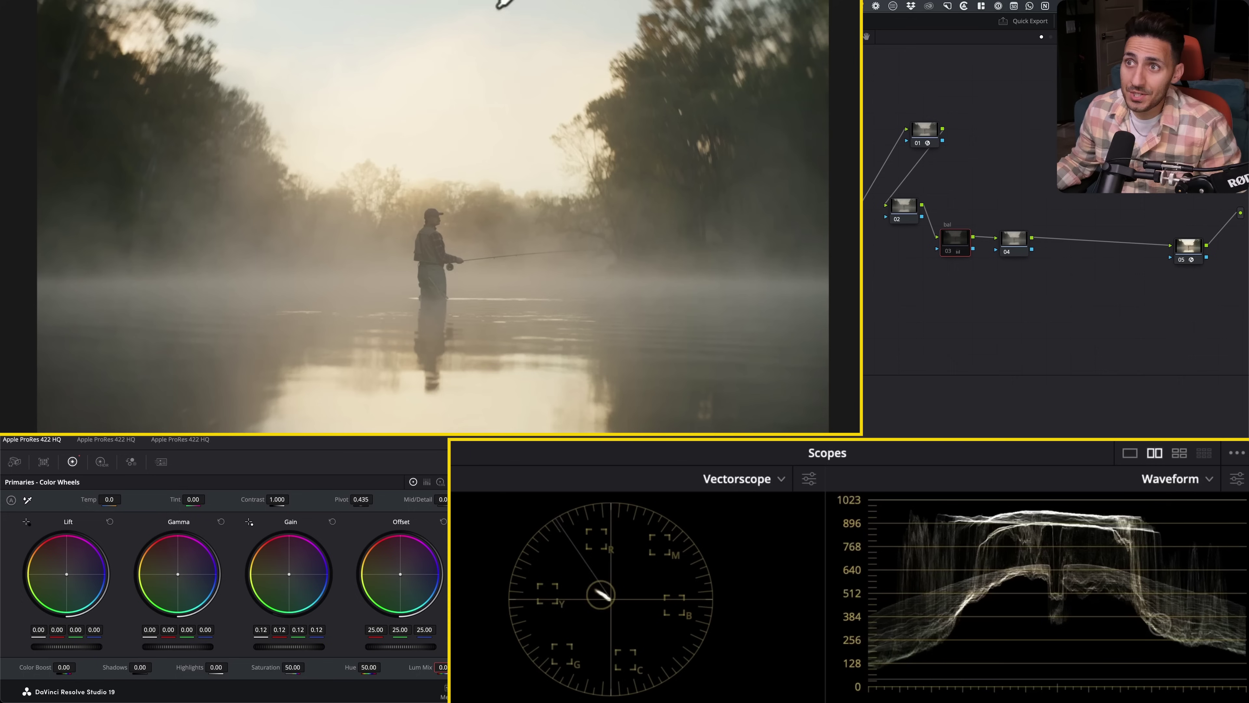
key(ctrl+d)
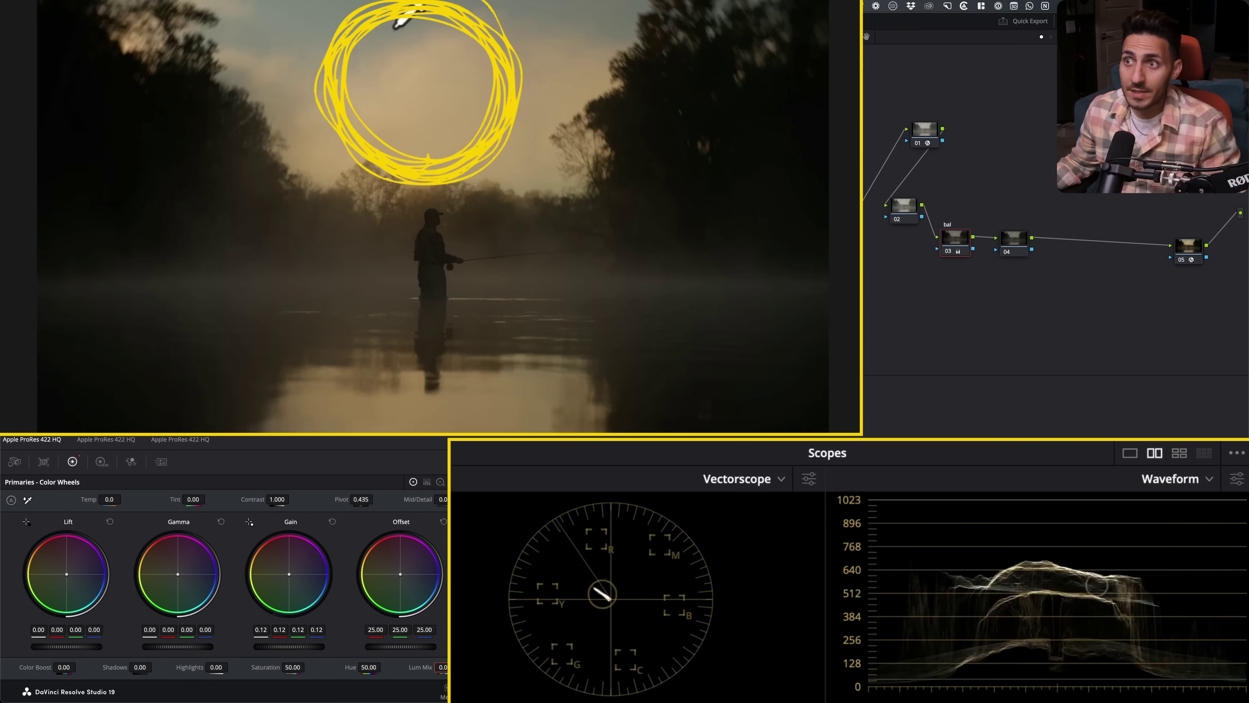
key(super+d)
key(super+d)
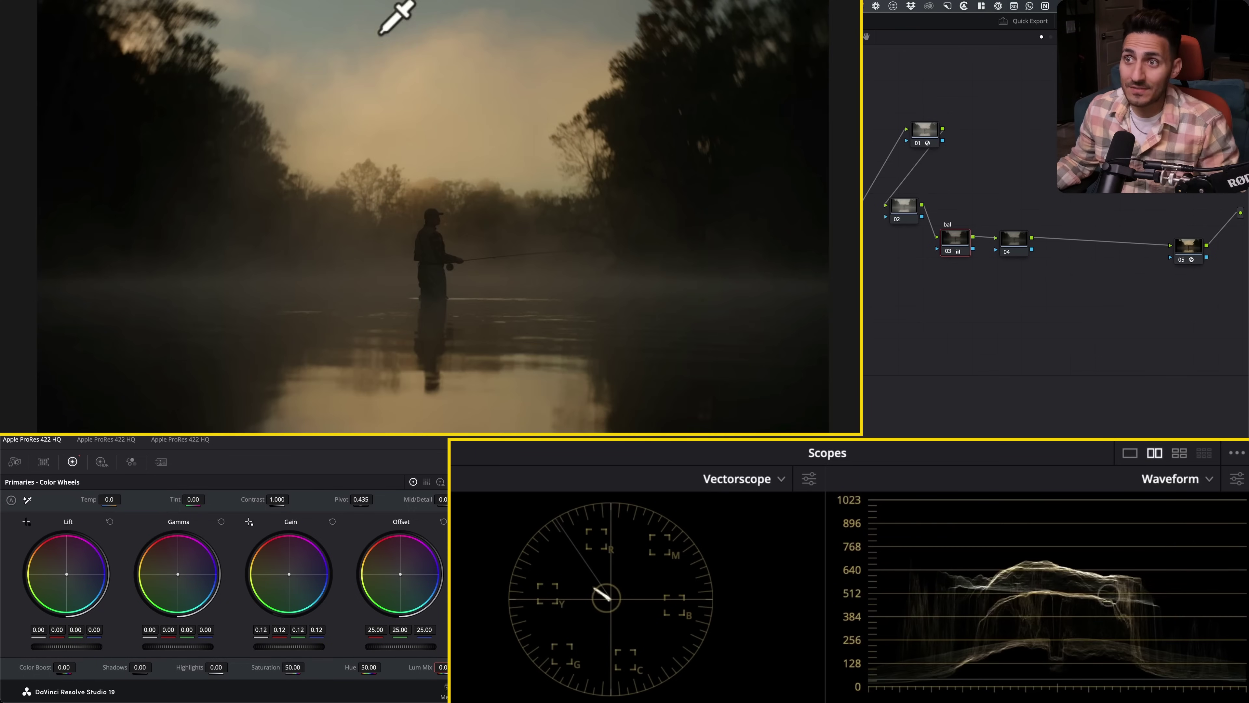
key(ctrl+d)
key(ctrl+d)
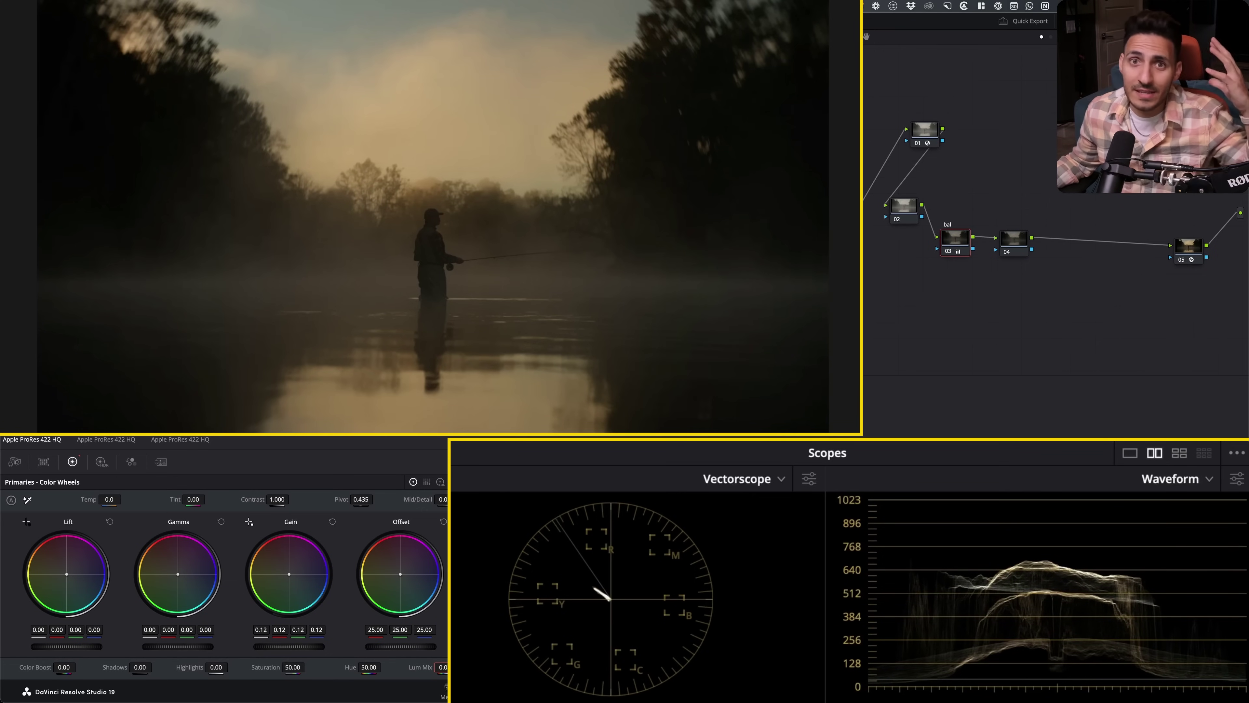
key(ctrl+d)
key(ctrl+d)
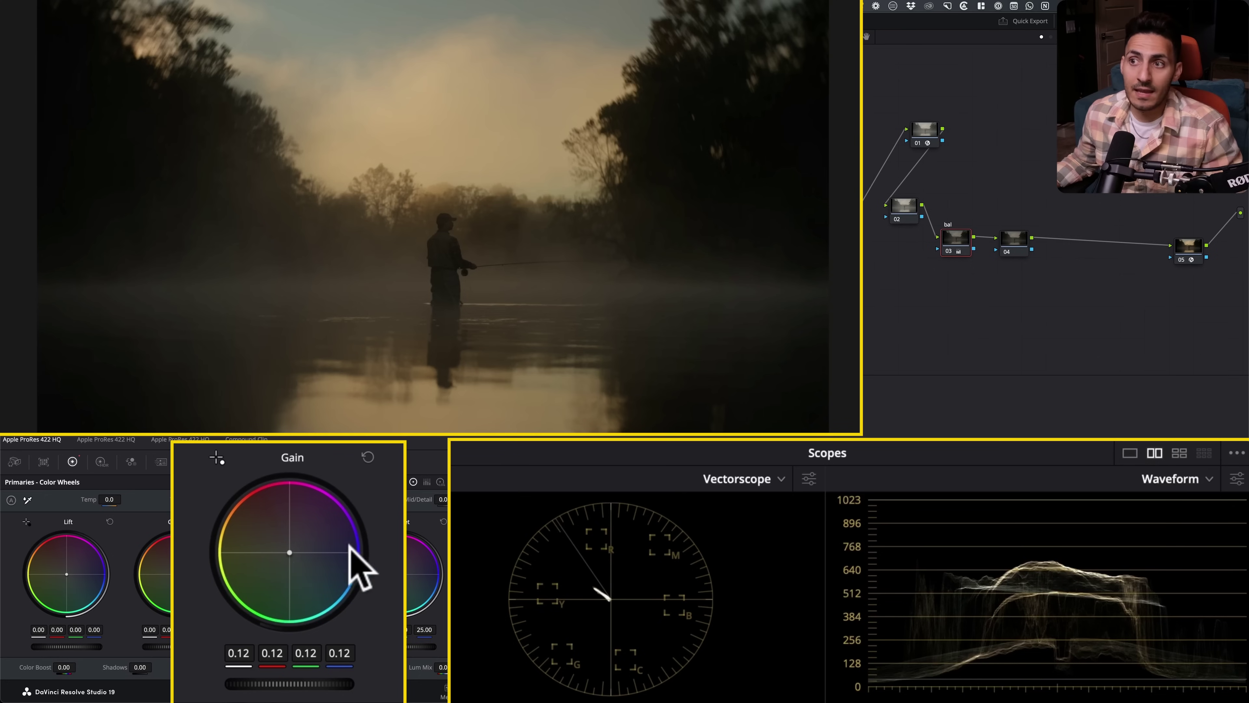
Step: Push the bal node's gain color balance toward blue, to 0.08 red, 0.12 green and 0.24 blue
drag(283, 557, 293, 553)
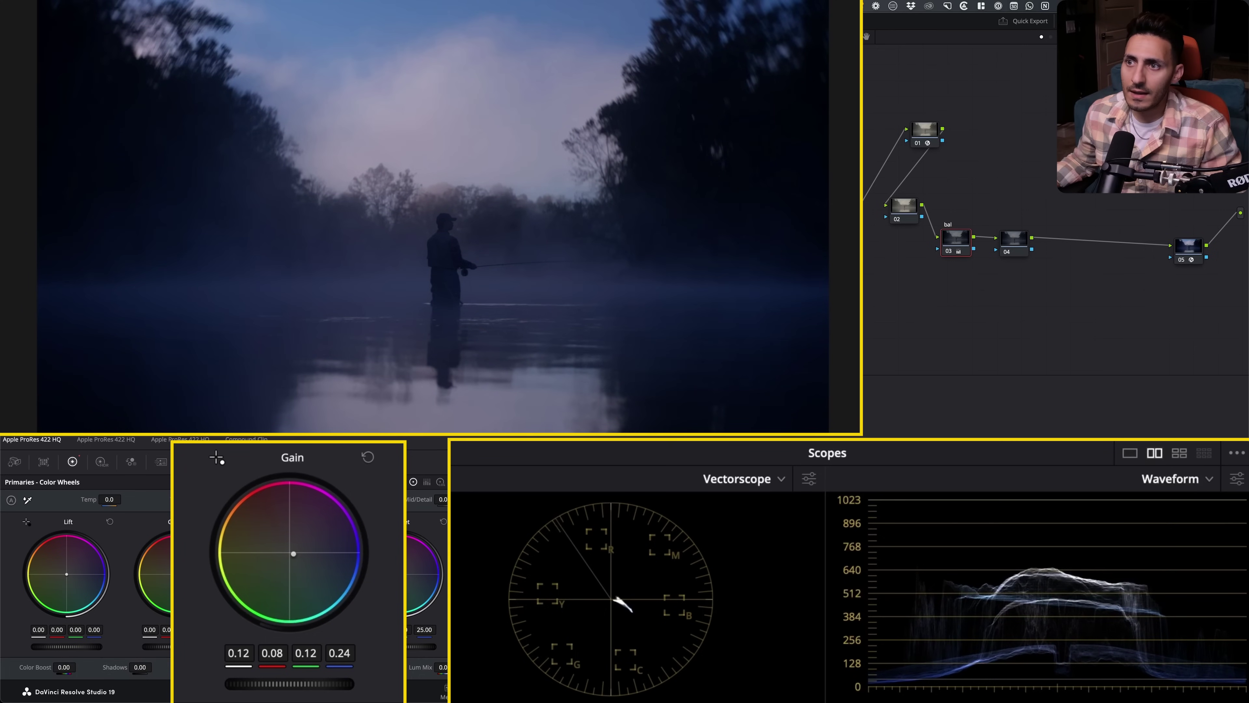
Step: Display a blue night reference still from the gallery's Ref album beside the graded clip, and hide the clip thumbnails
click(59, 21)
click(38, 67)
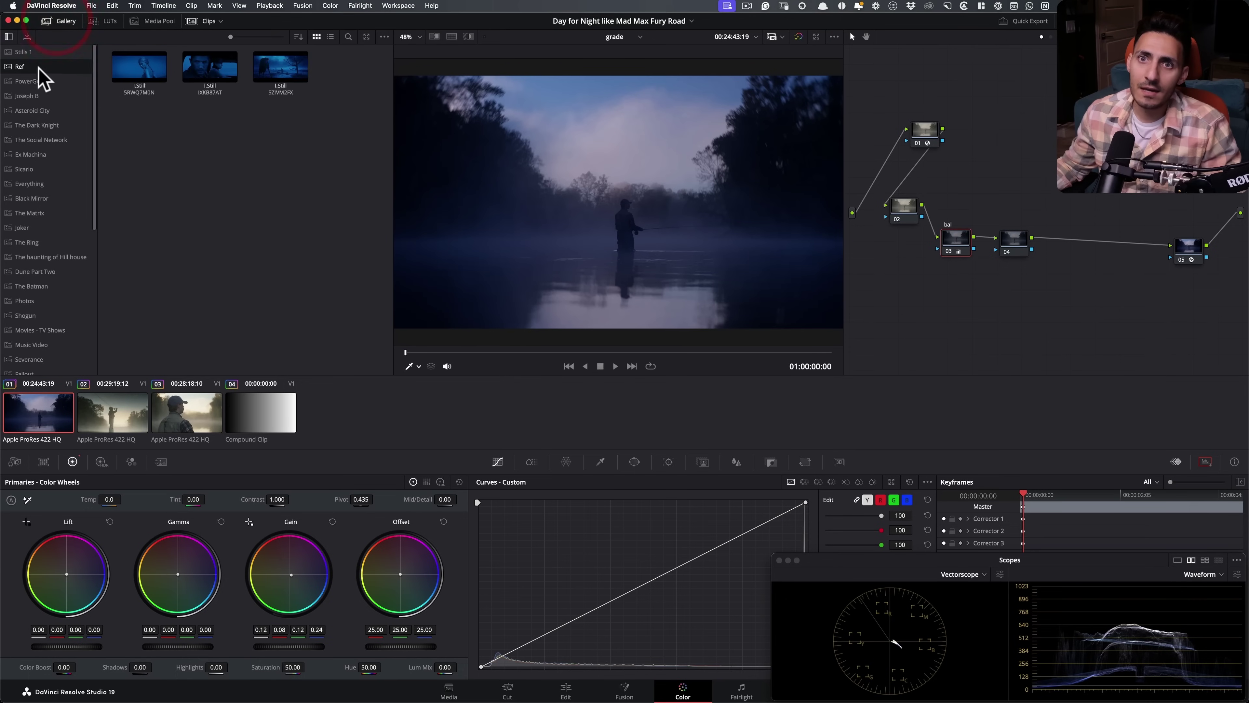
double_click(272, 79)
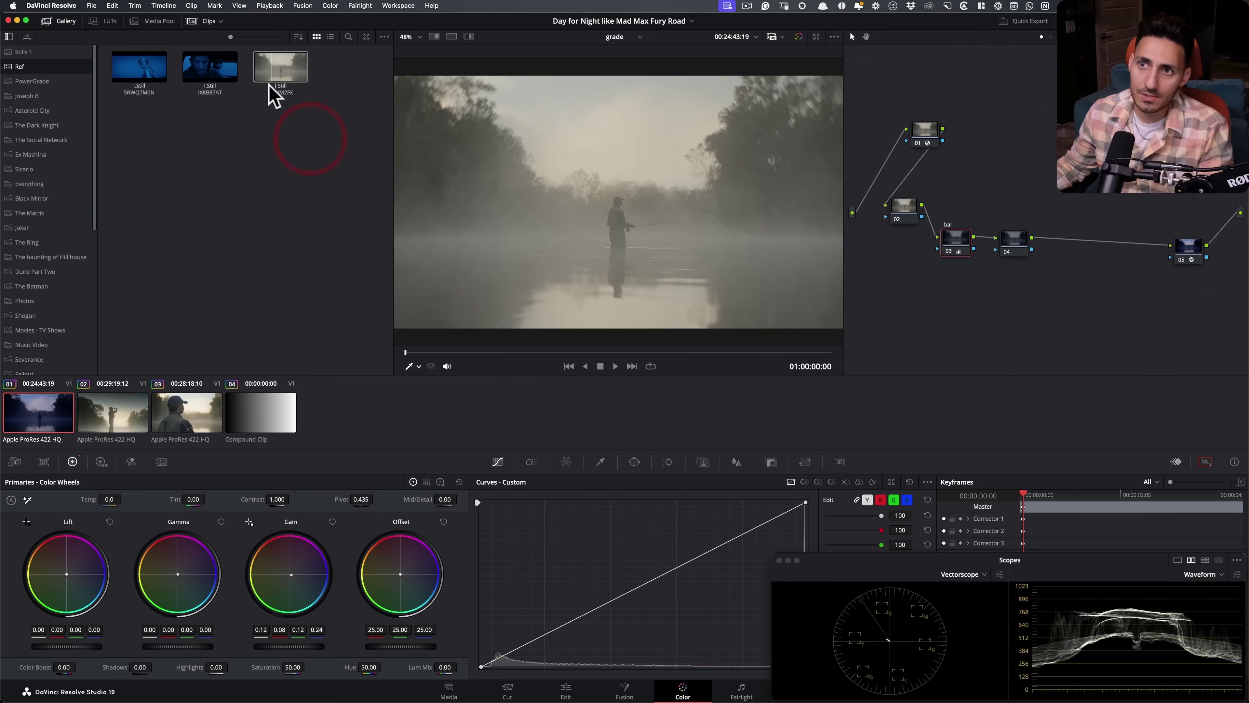
click(64, 21)
key(super+w)
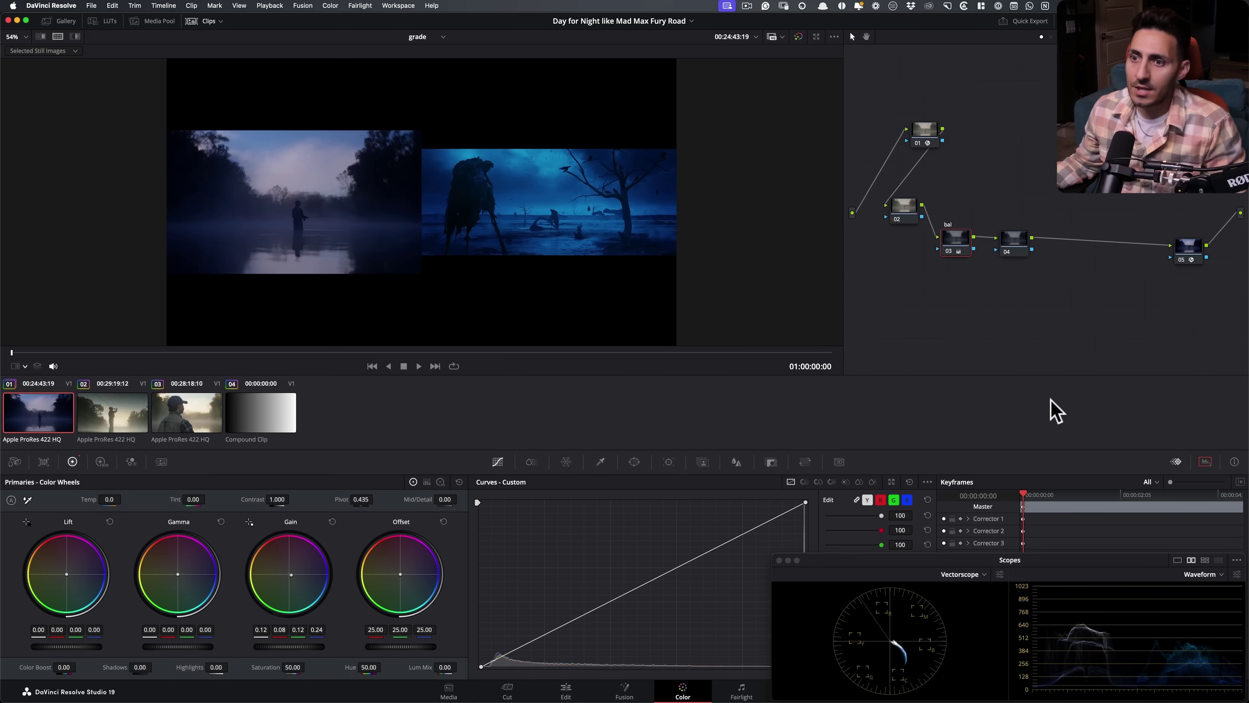
click(202, 22)
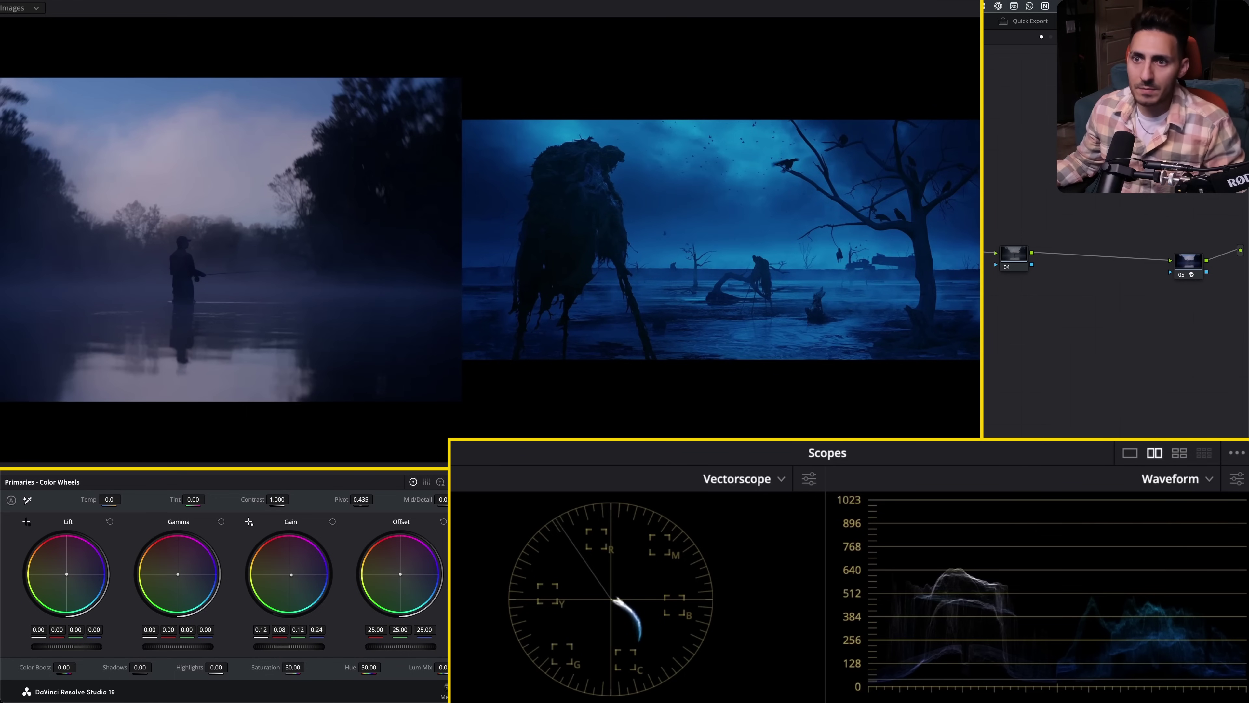
Step: Push the bal node's gain color balance further toward blue, to 0.06 red, 0.12 green and 0.29 blue
drag(331, 610, 365, 616)
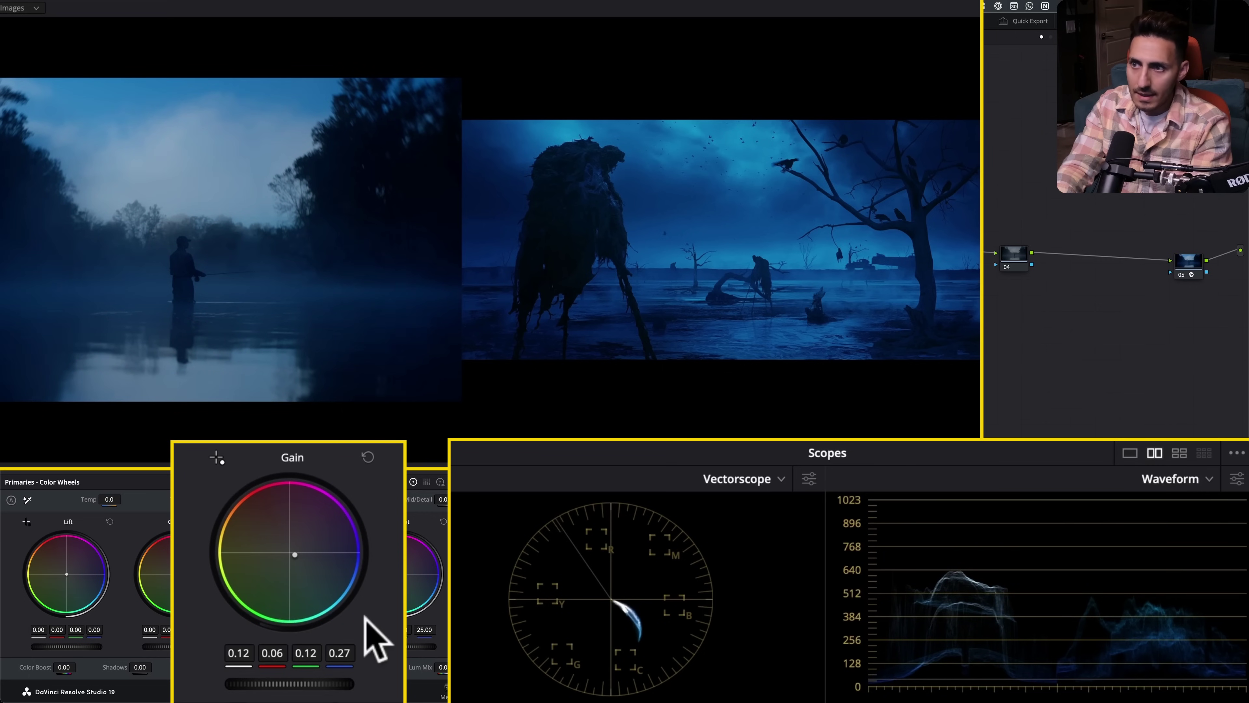
drag(365, 616, 365, 616)
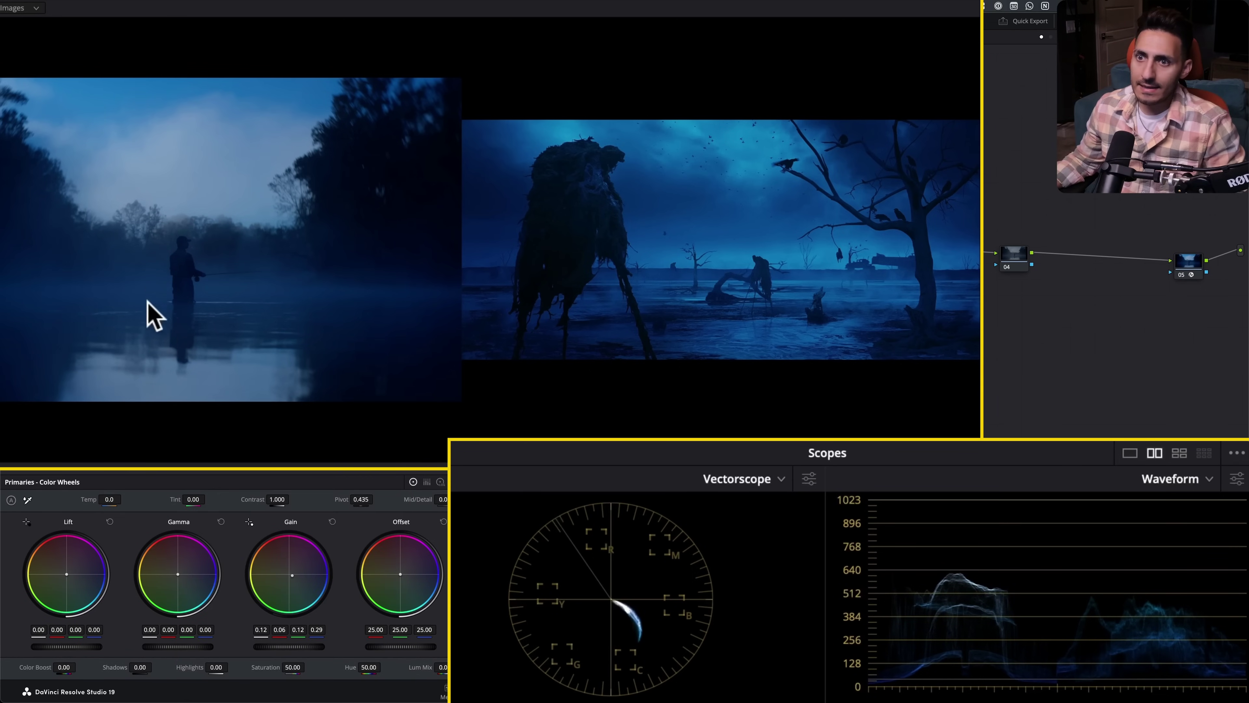
Step: Toggle the whole grade off and on repeatedly to compare the original and graded clip against the reference still
key(shift+d)
key(shift+d)
key(shift+d)
key(shift+d)
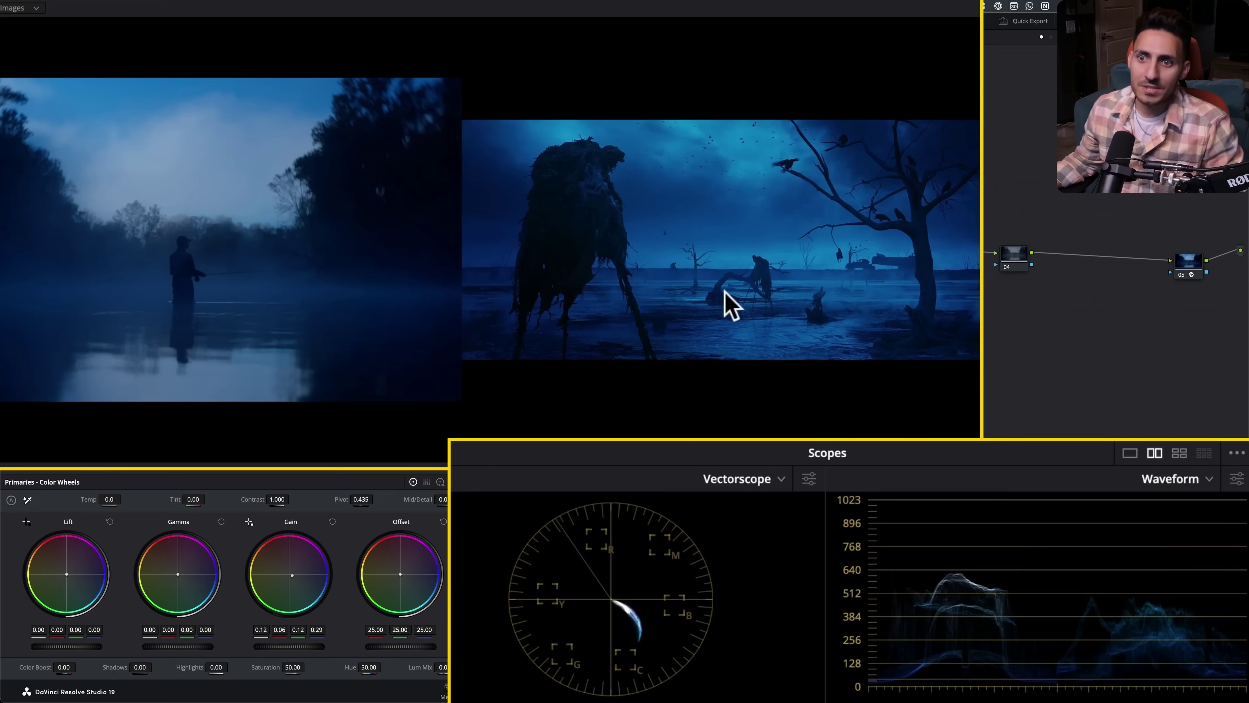
key(shift+d)
key(shift+d)
key(shift+d)
key(shift+d)
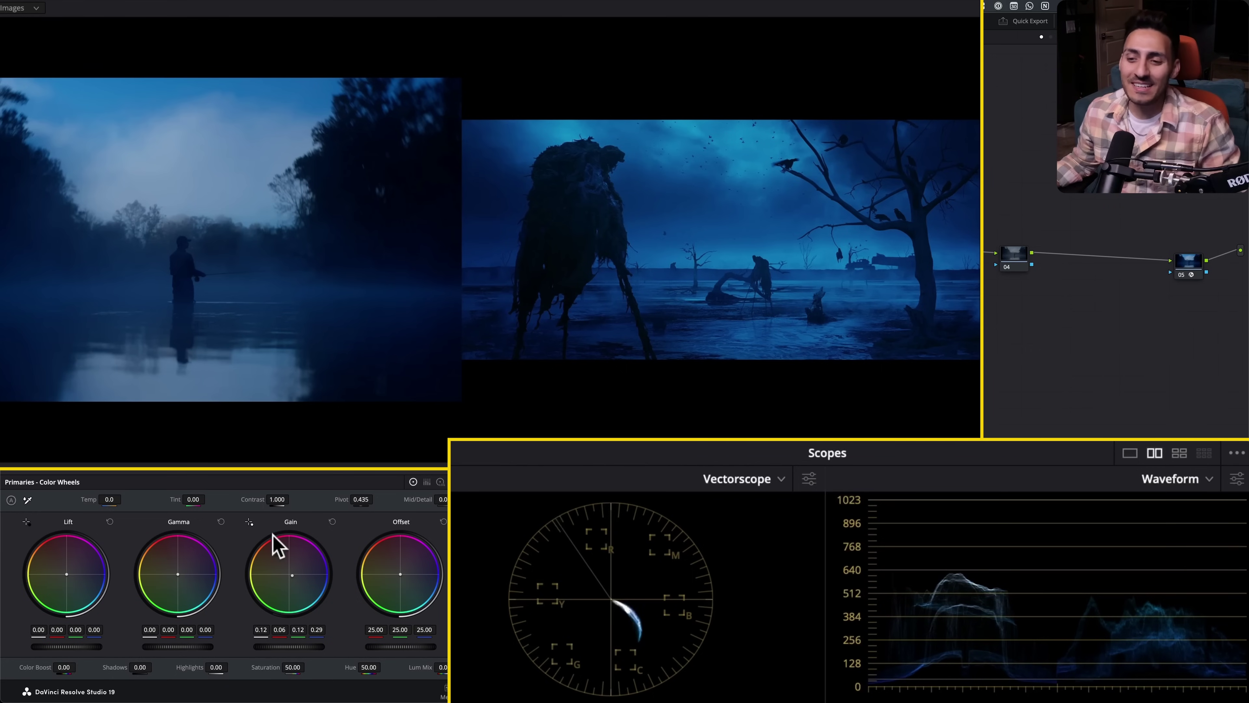
key(shift+d)
key(shift+d)
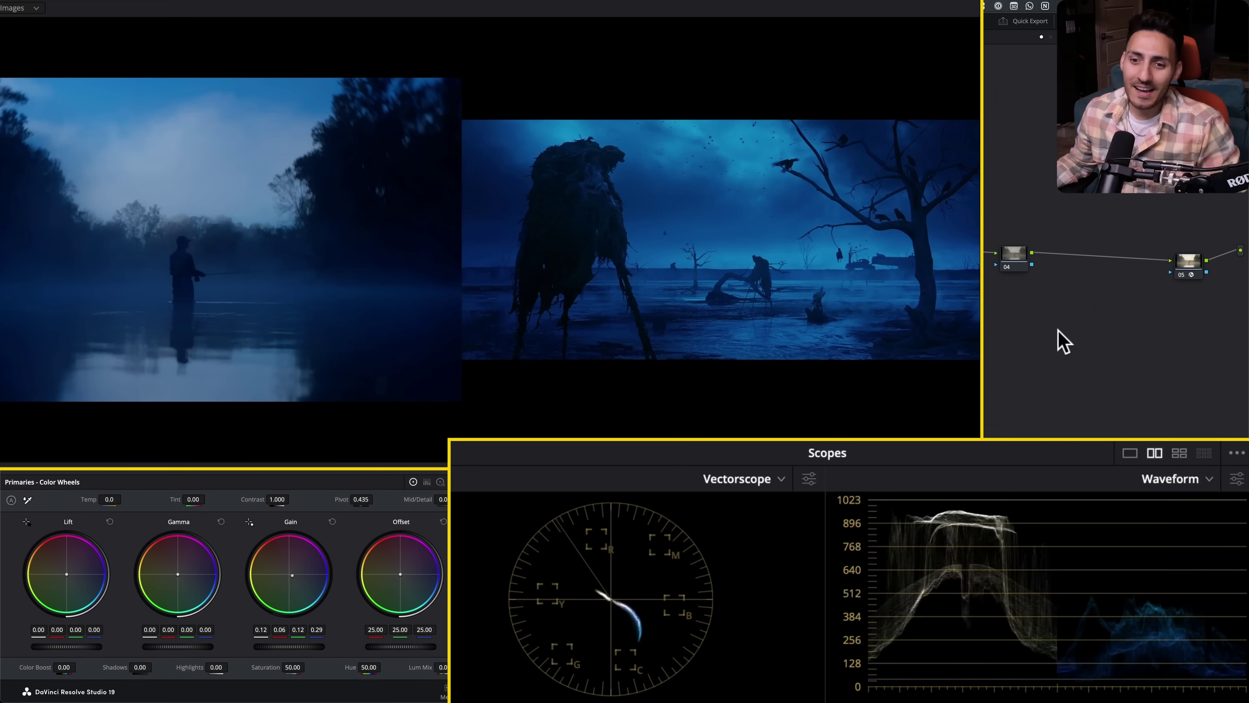
key(shift+d)
key(shift+d)
key(shift+d)
key(shift+d)
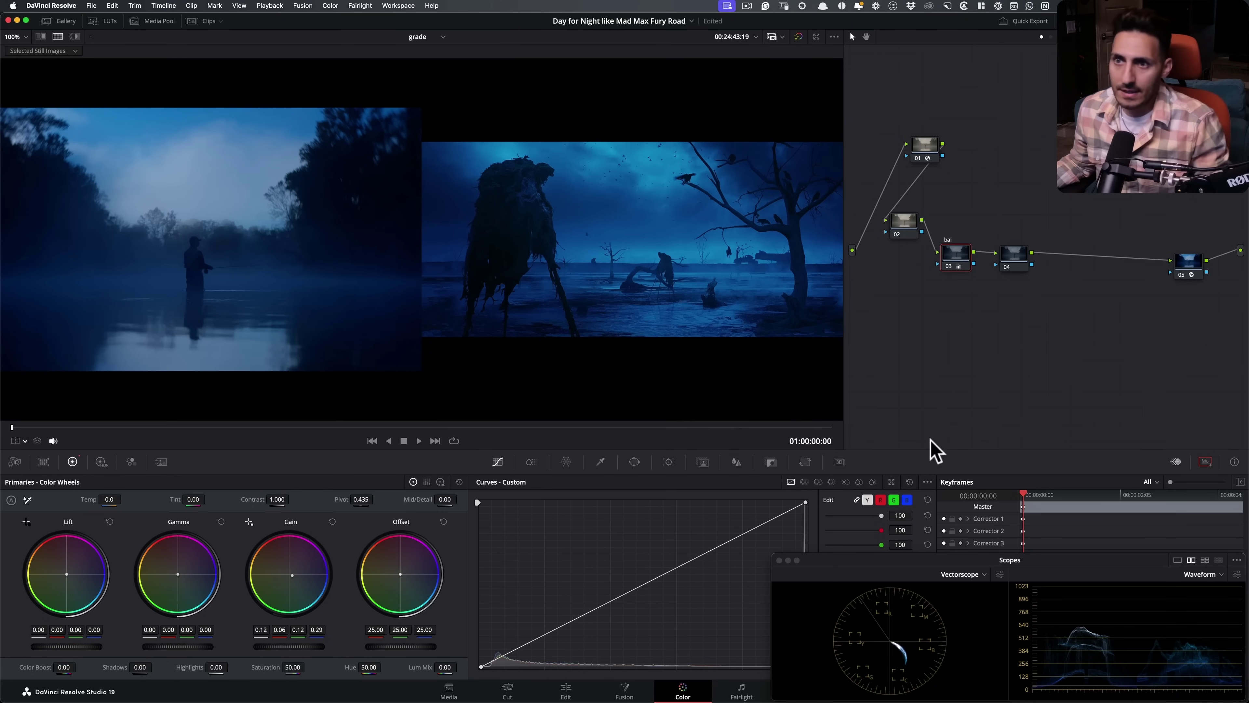
Step: Return the viewer to the fishing clip alone and compare it with the bal node's correction off and on
key(super+w)
key(super+w)
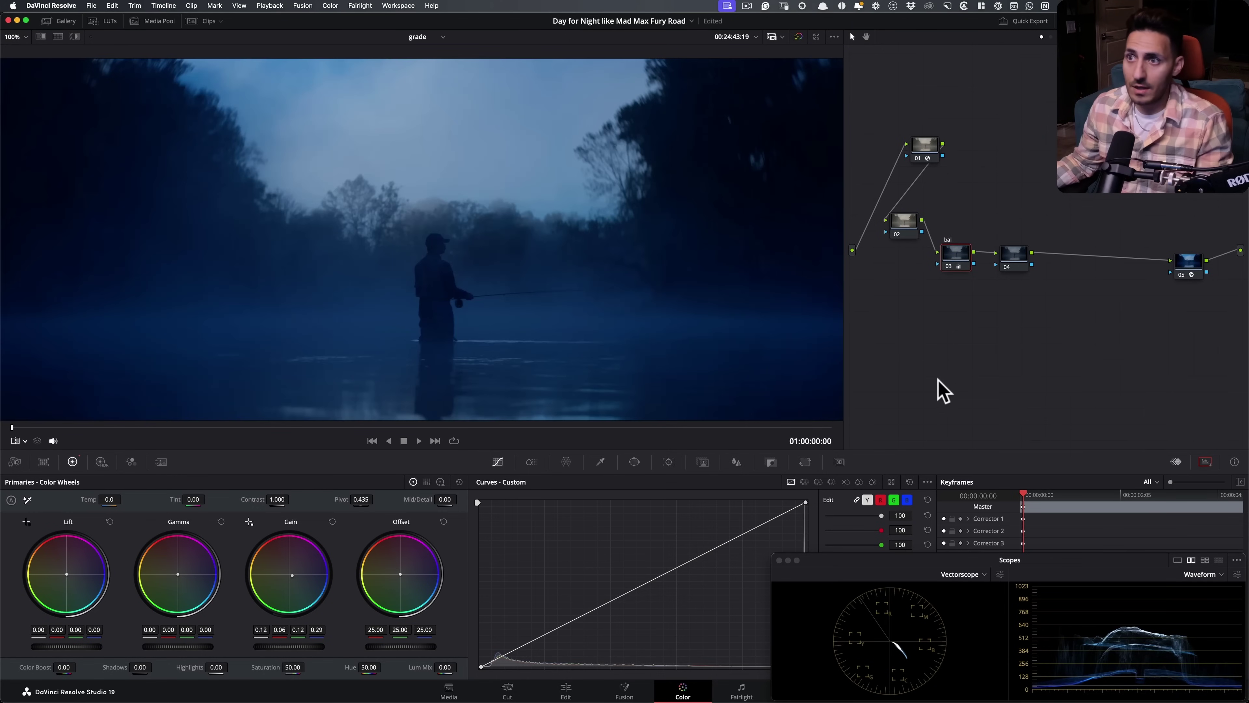
key(super+d)
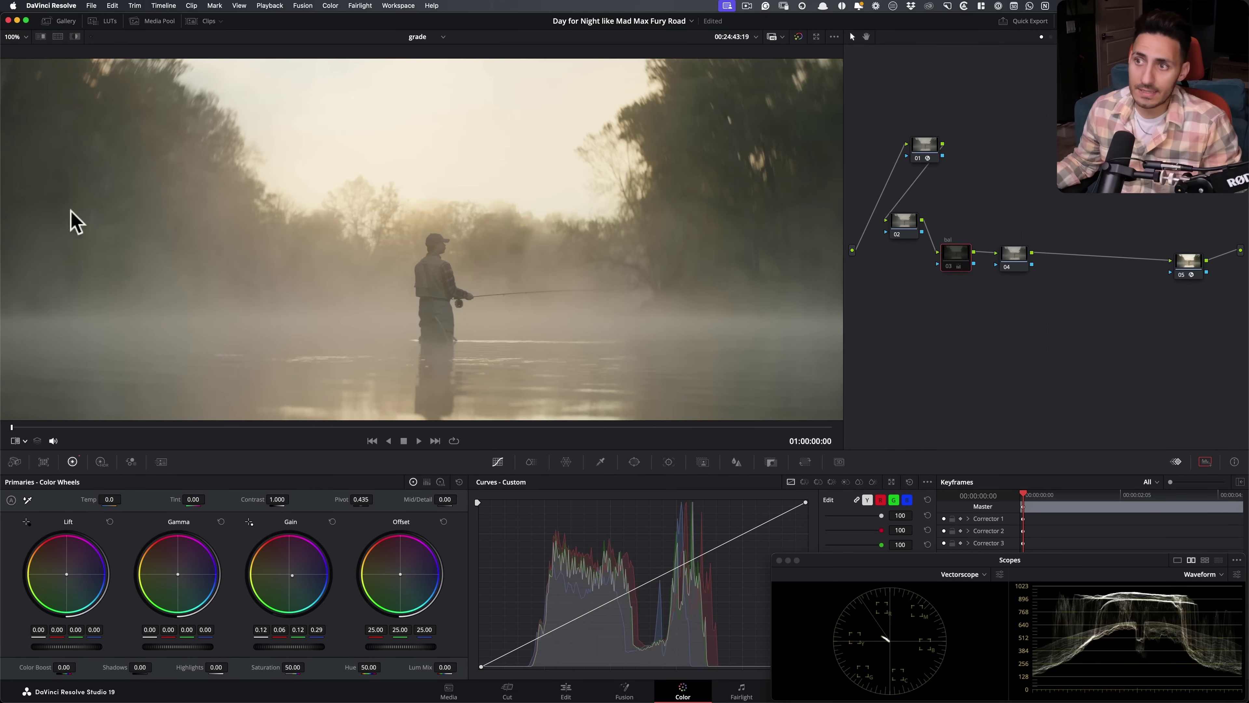
key(shift+d)
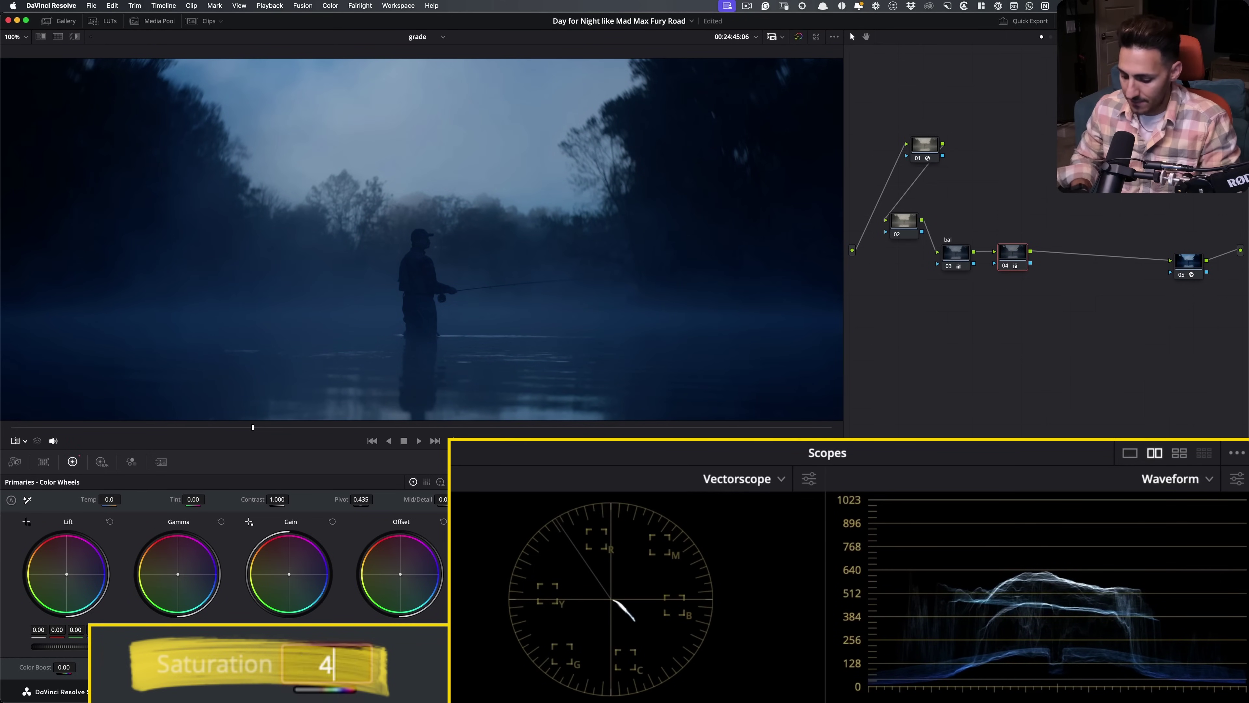
Step: Set node 04's saturation to 40 and check the result by toggling the bal node
text(0)
key(Return)
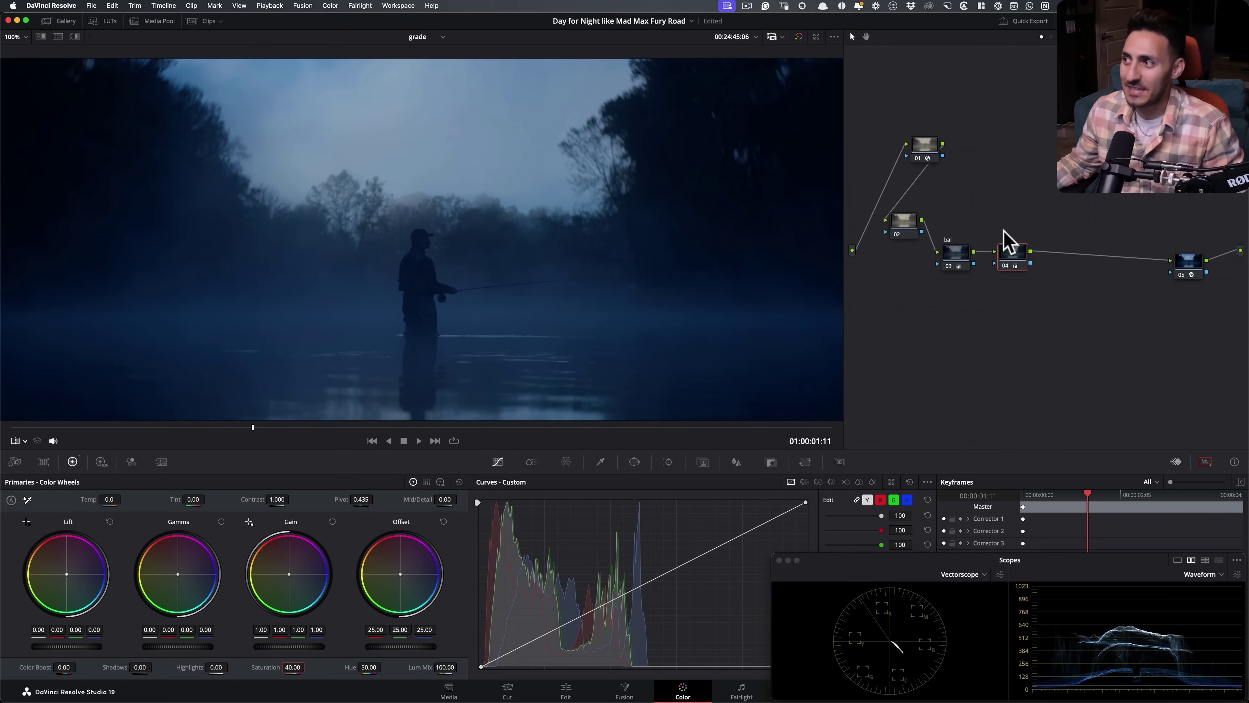
click(948, 268)
key(super+d)
click(1070, 171)
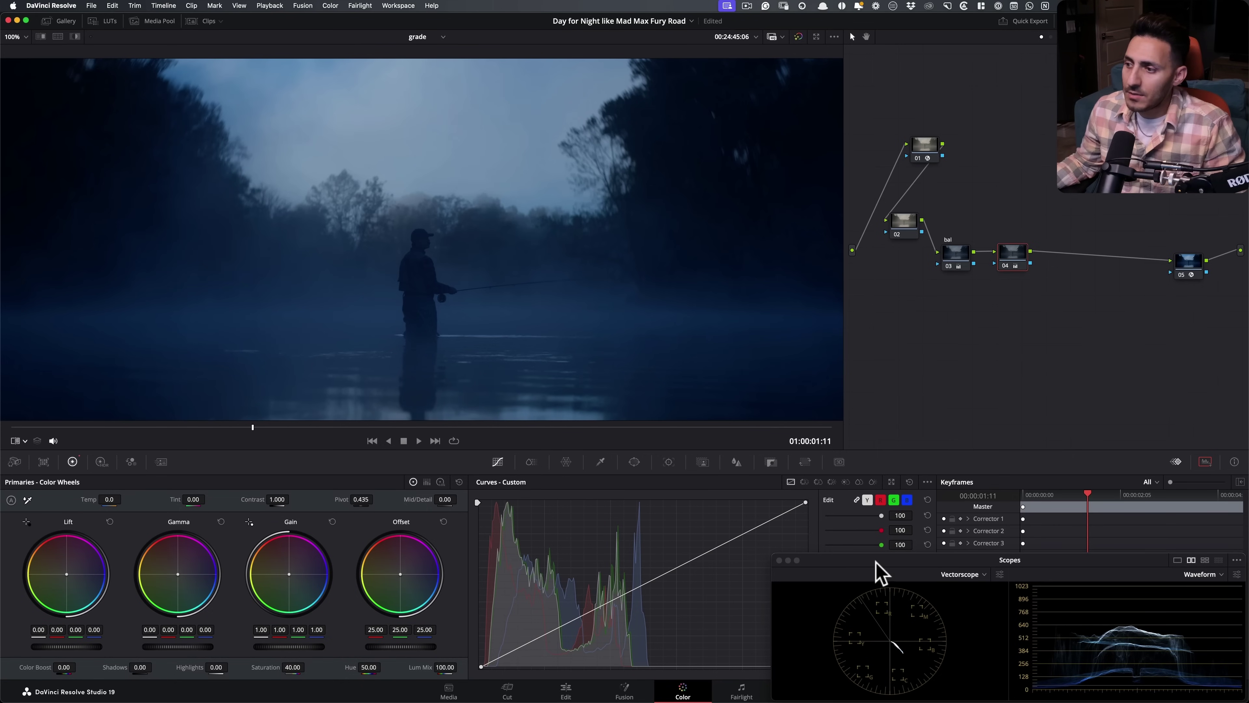
Step: Lower the low-saturation end of node 04's Sat Vs Sat curve to an output saturation of 0.77
drag(875, 560, 818, 225)
click(846, 482)
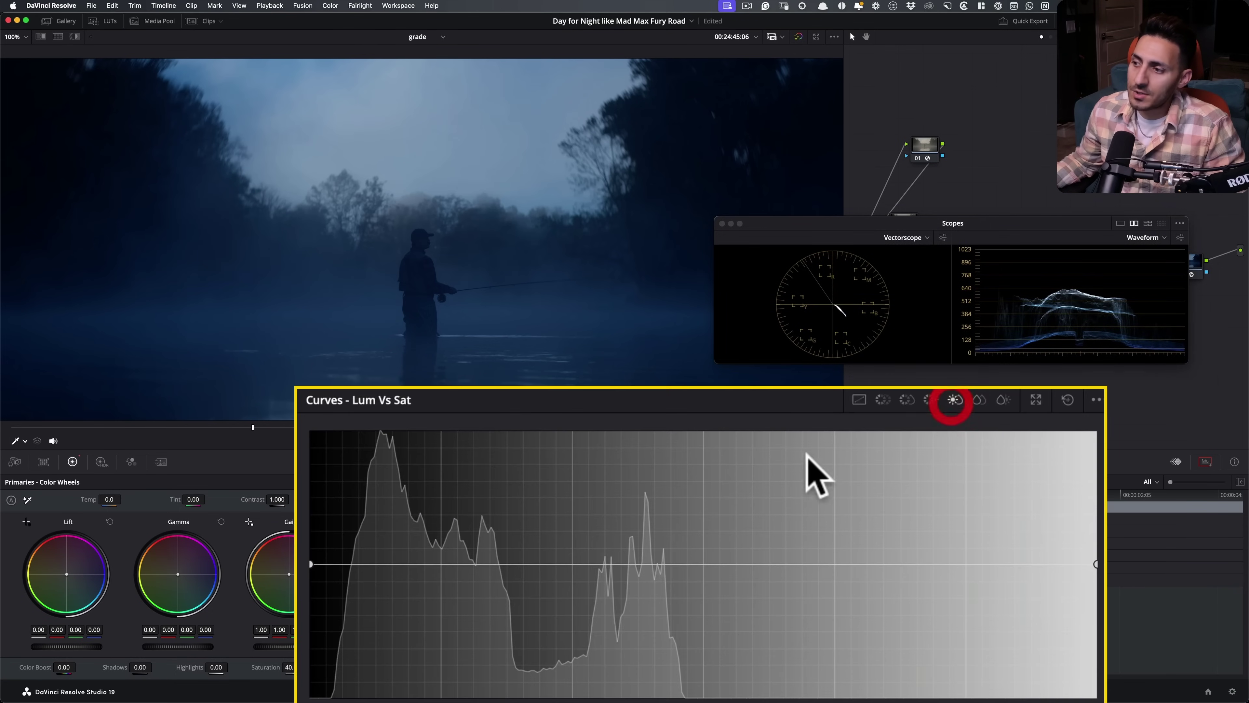
click(979, 400)
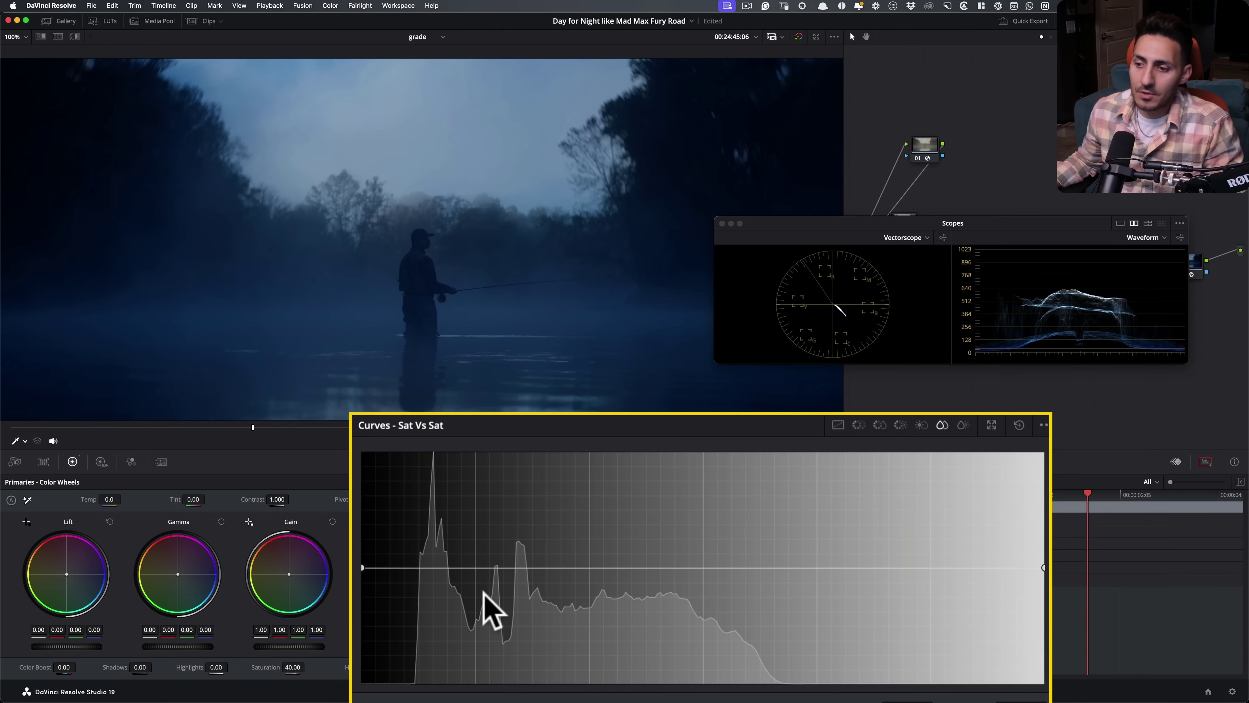
drag(354, 573, 355, 599)
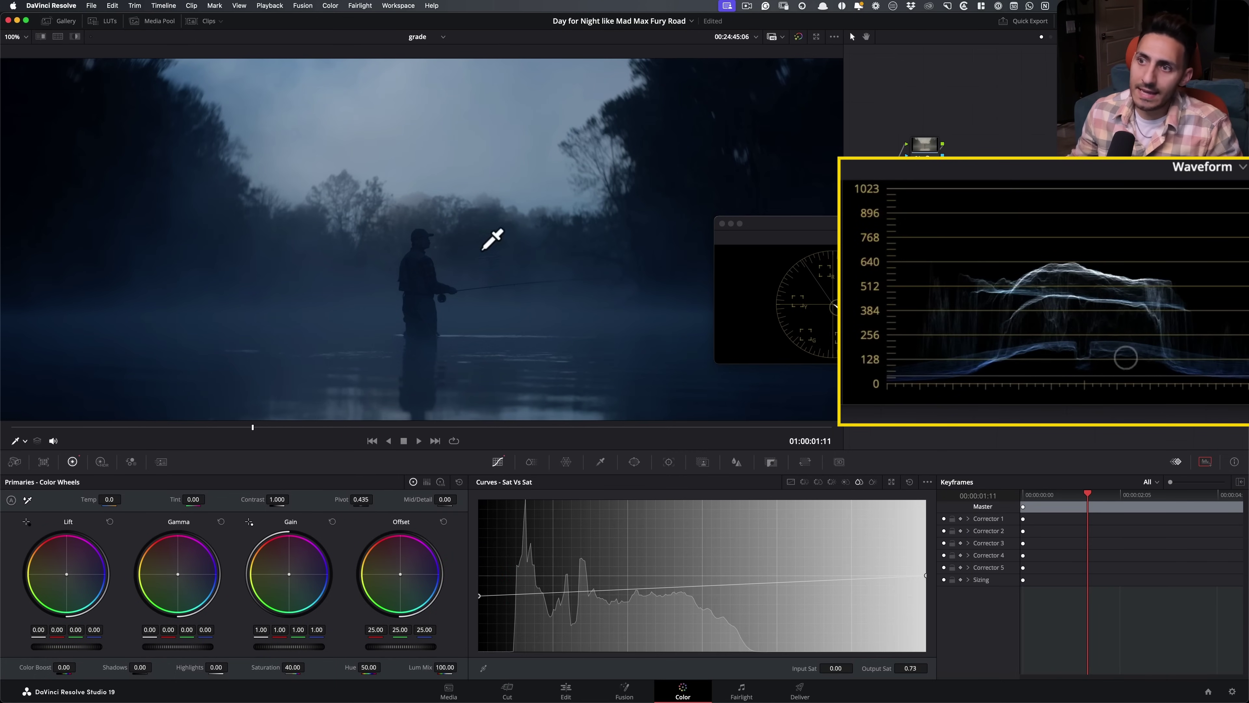
drag(363, 598, 364, 593)
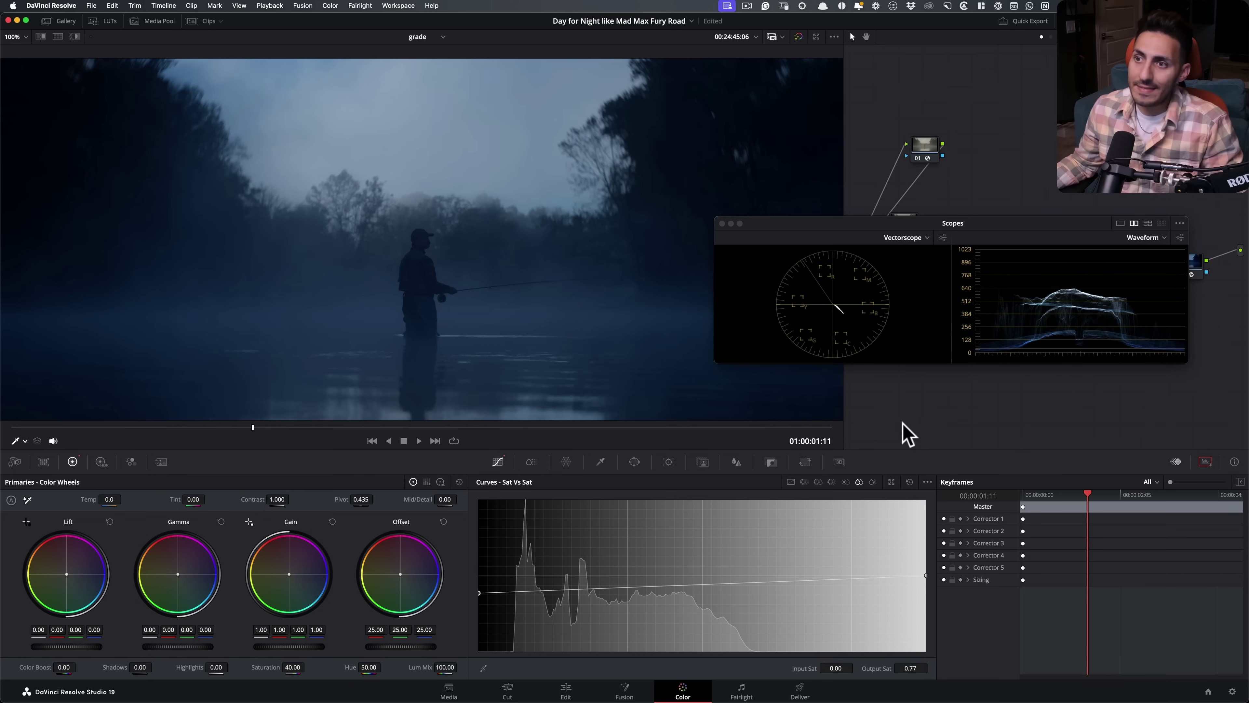
drag(850, 231, 909, 567)
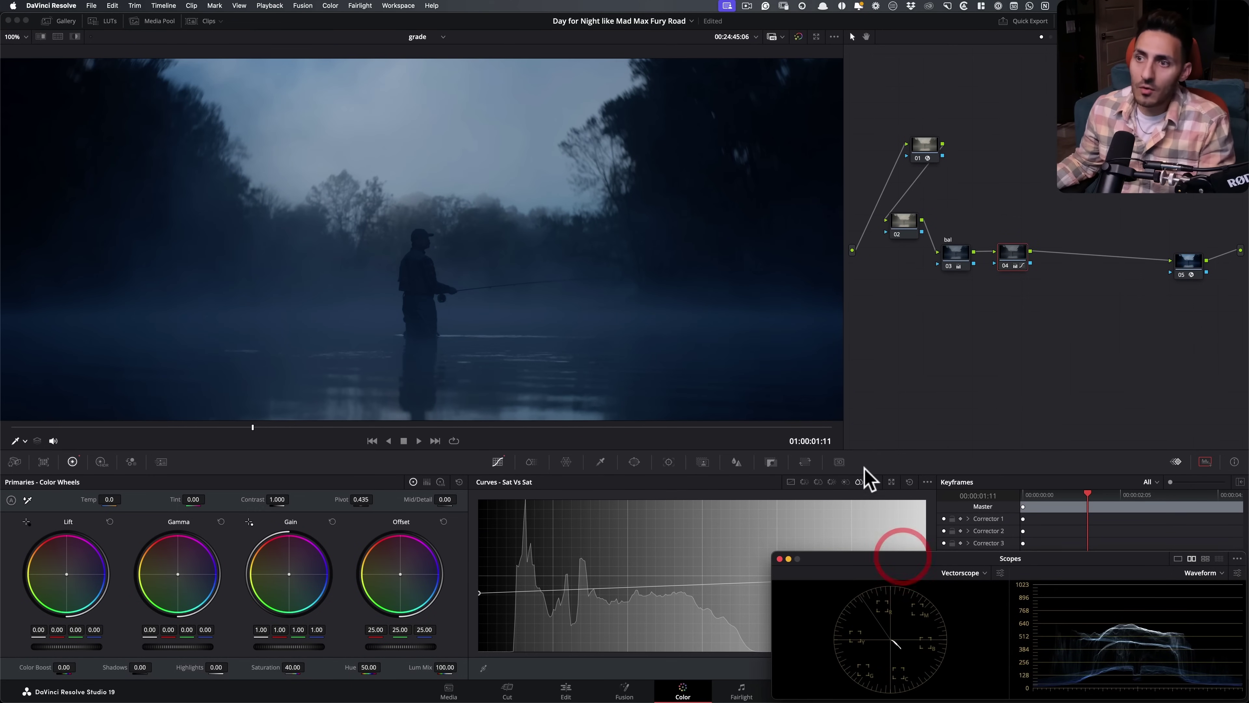
Step: Switch the reference still on and off in the viewer to compare it with the desaturated grade
key(super+w)
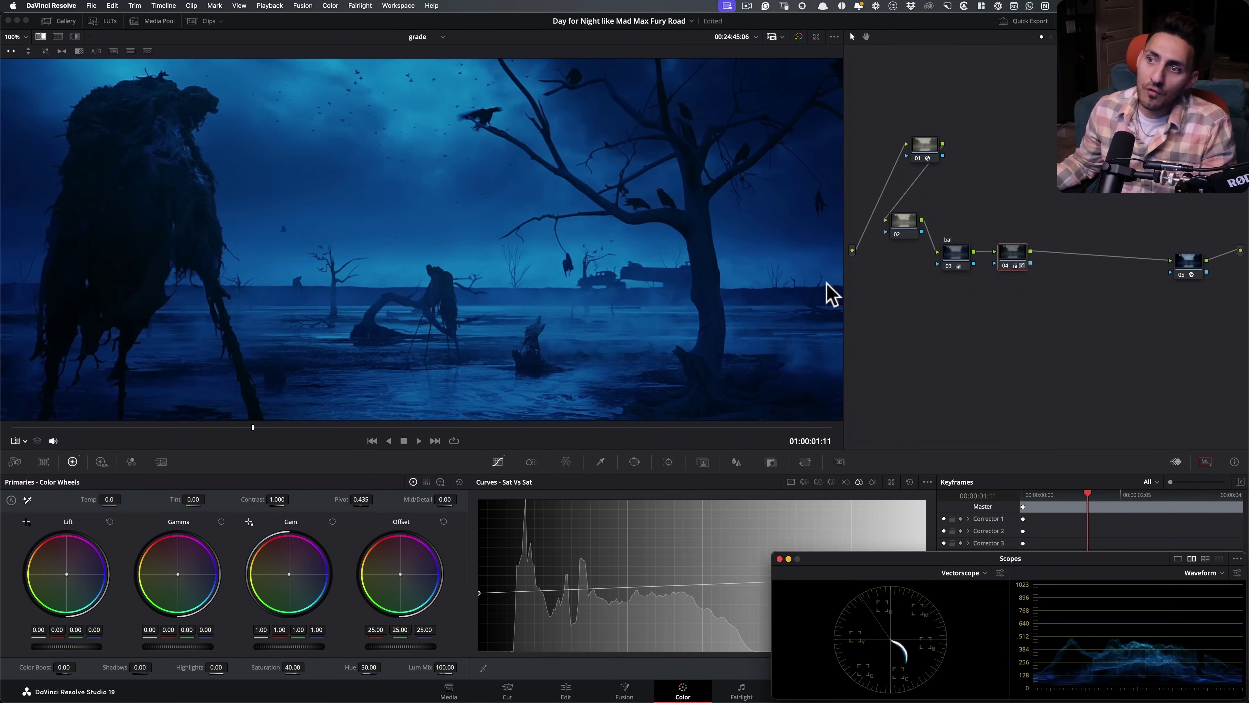
key(super+w)
key(super+w)
key(super+w)
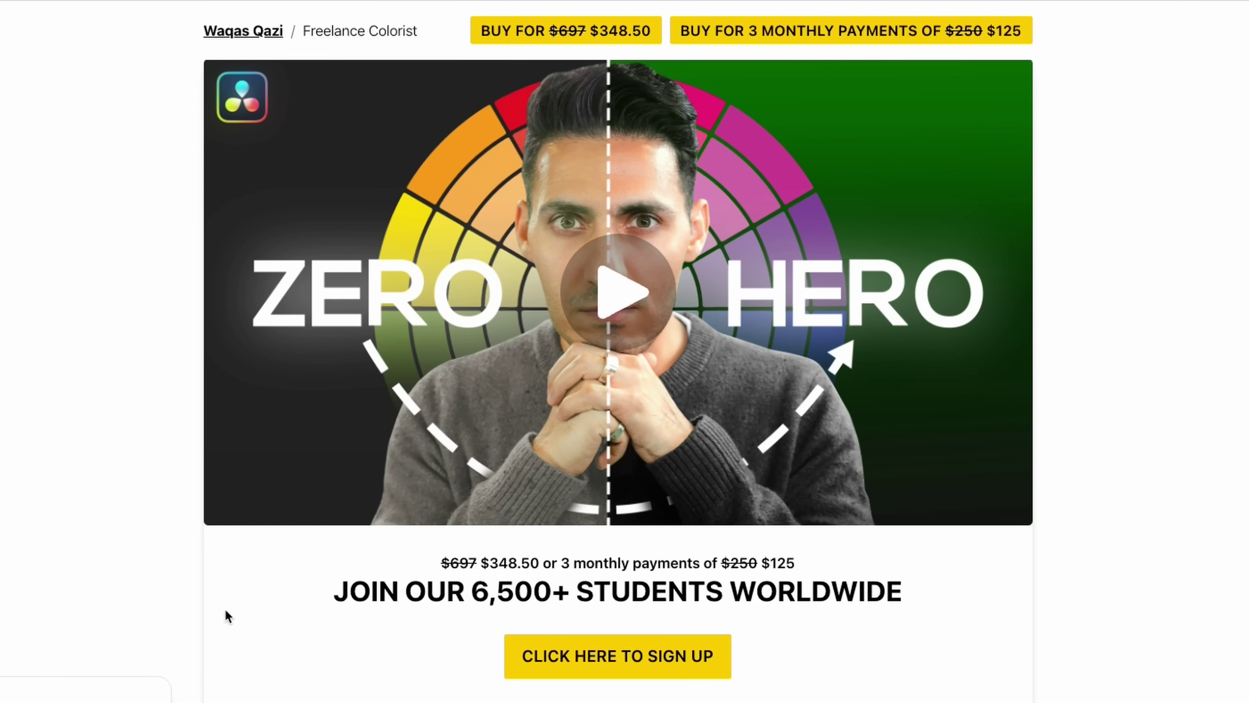
Step: Search the effects library for "color" and apply the Color Generator effect to node 02
drag(295, 597, 947, 600)
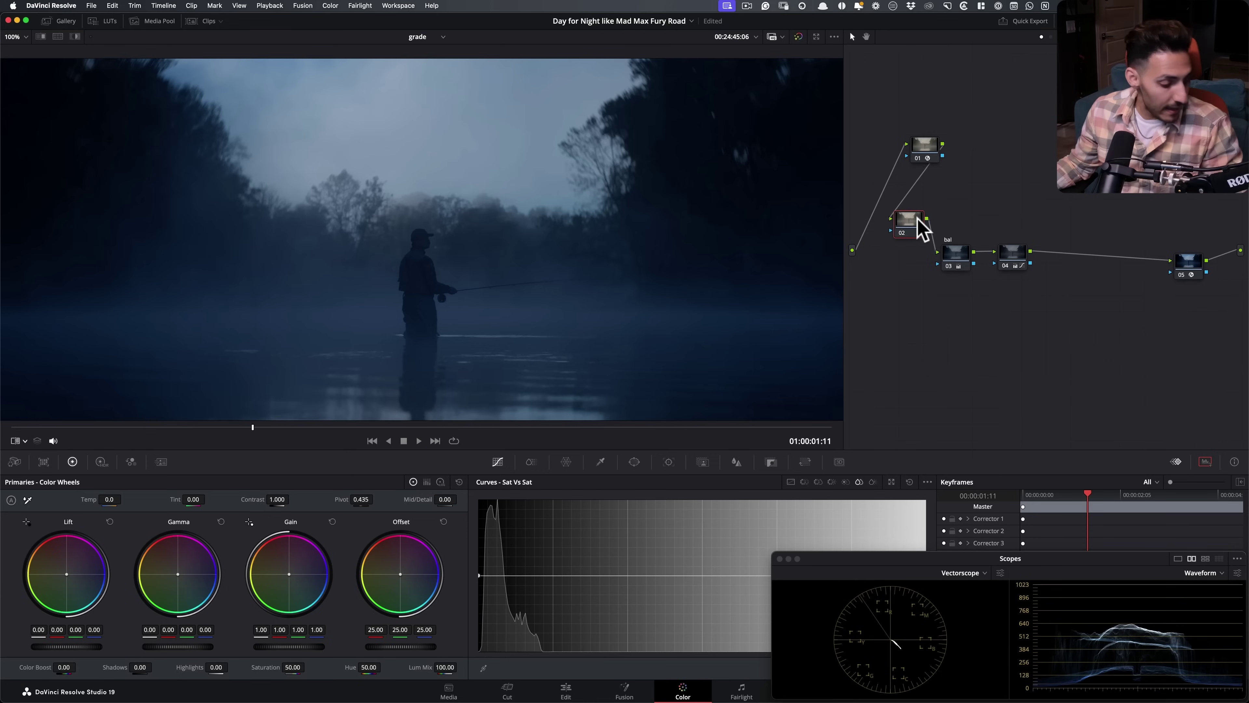
click(910, 224)
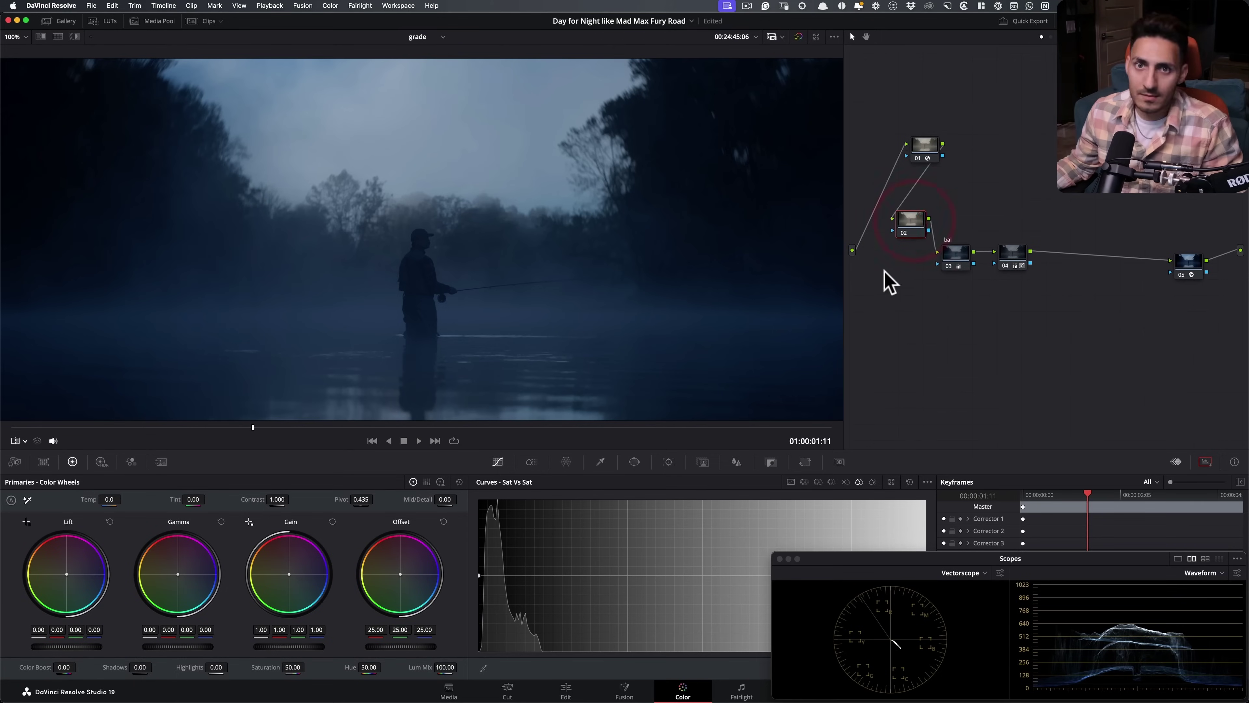
drag(908, 224, 907, 222)
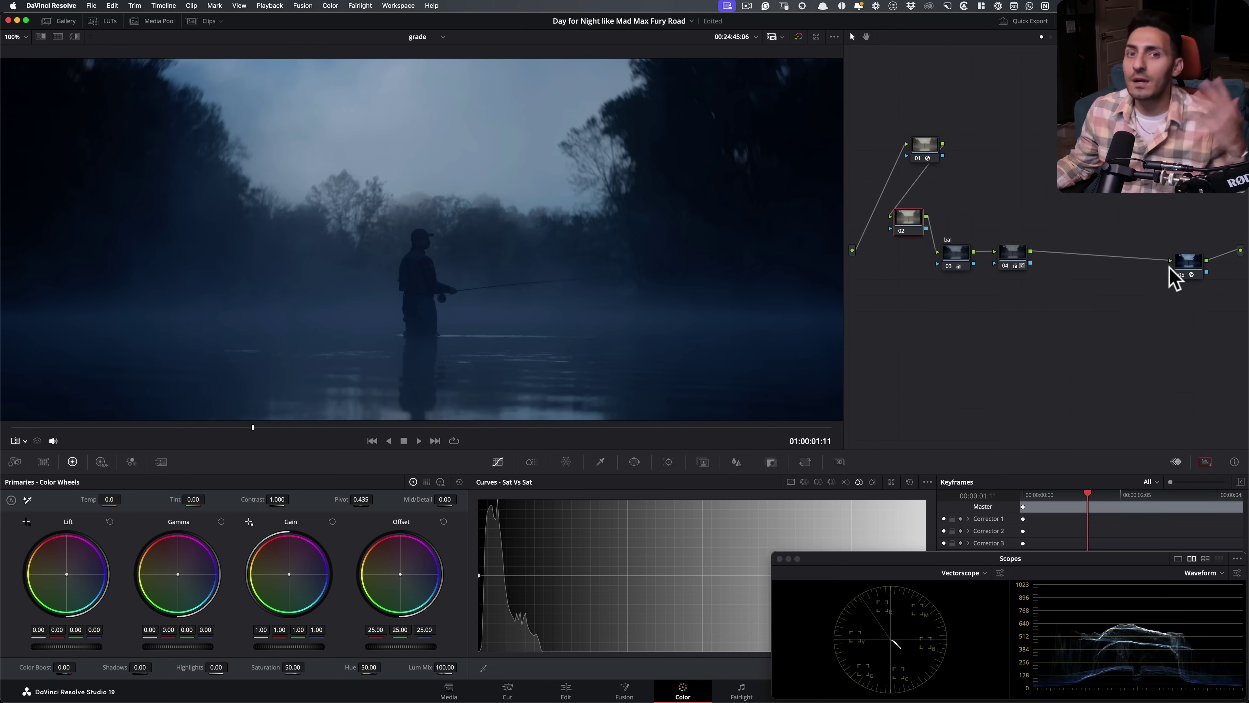
click(1179, 20)
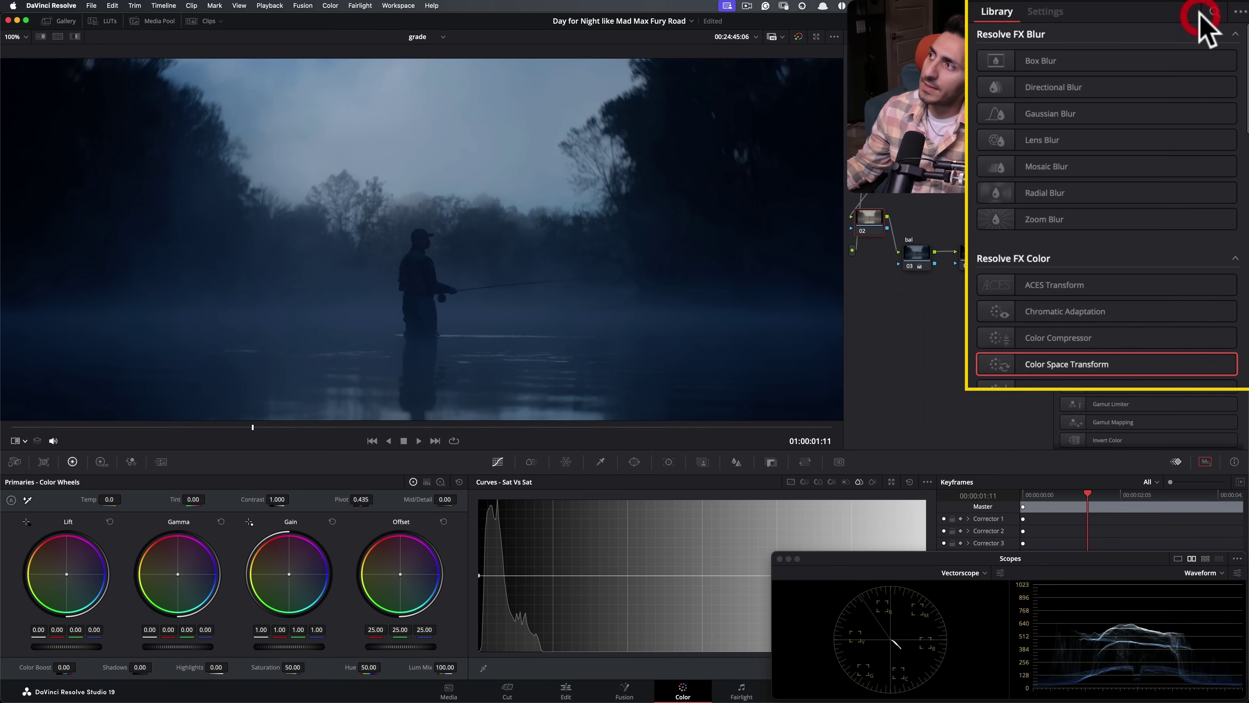
click(1200, 15)
text(color)
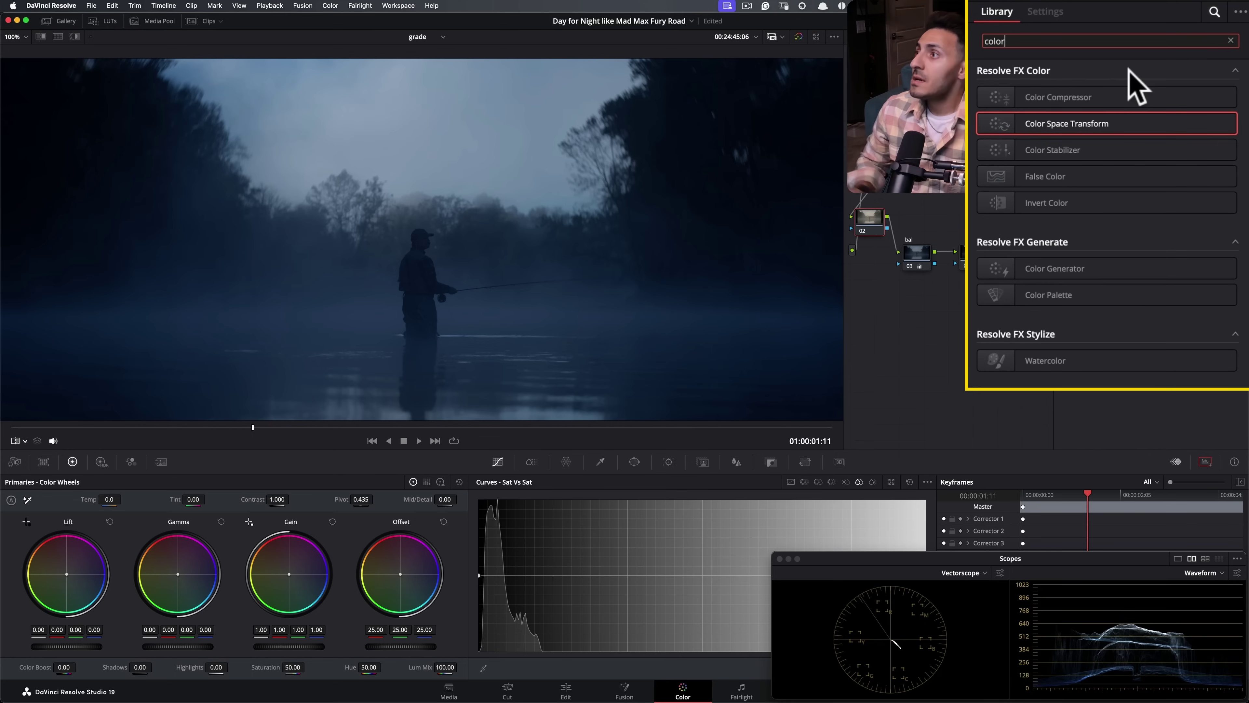
drag(1057, 276, 870, 227)
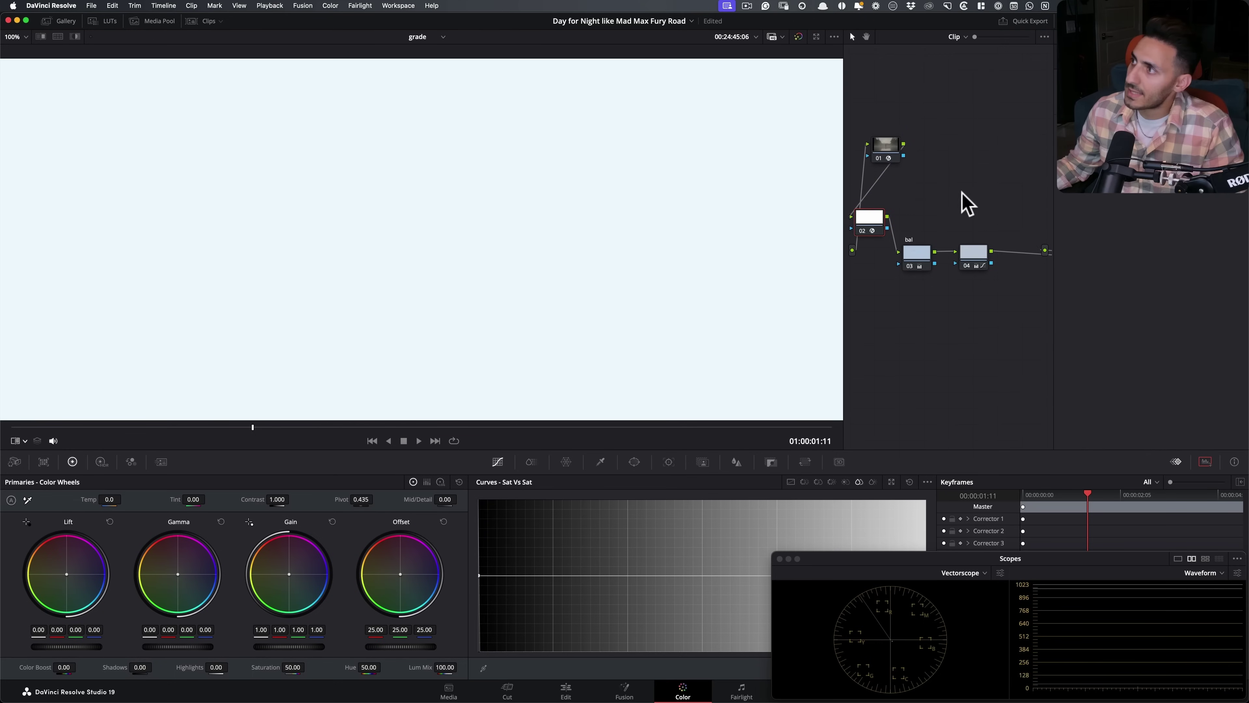
Step: Set node 02's composite mode to Multiply and shift the node slightly in the graph
right_click(868, 223)
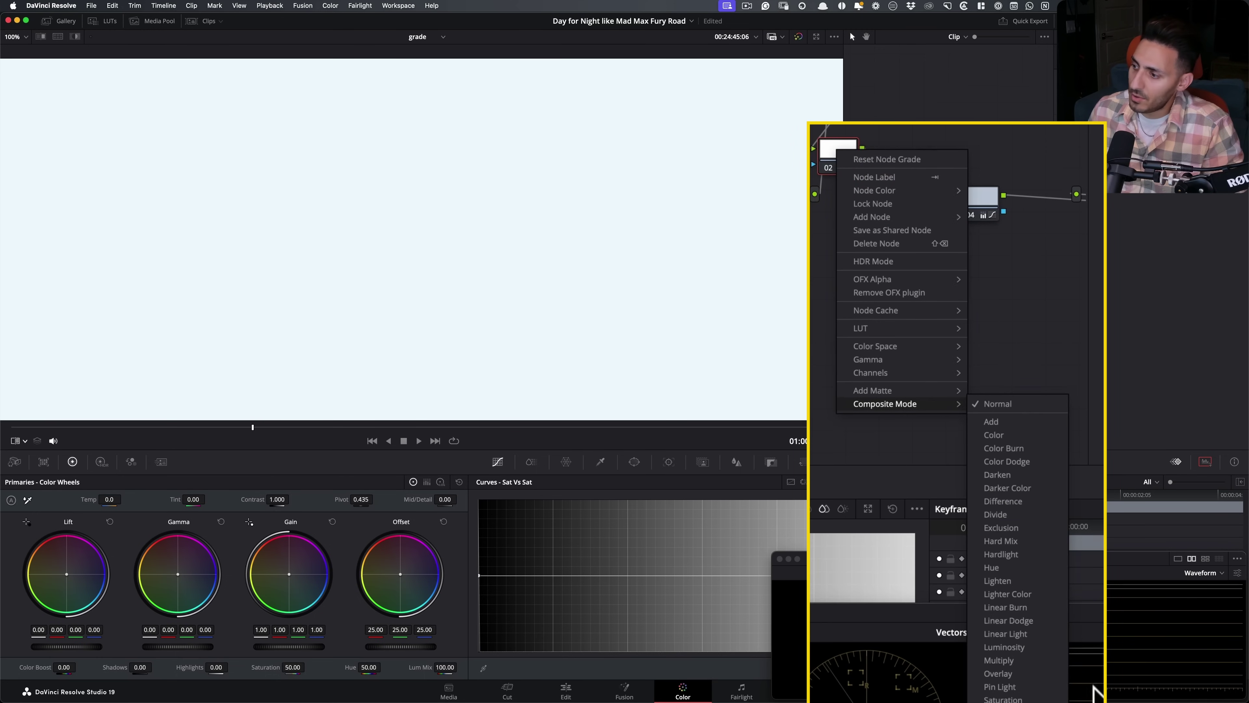
mouse_move(937, 400)
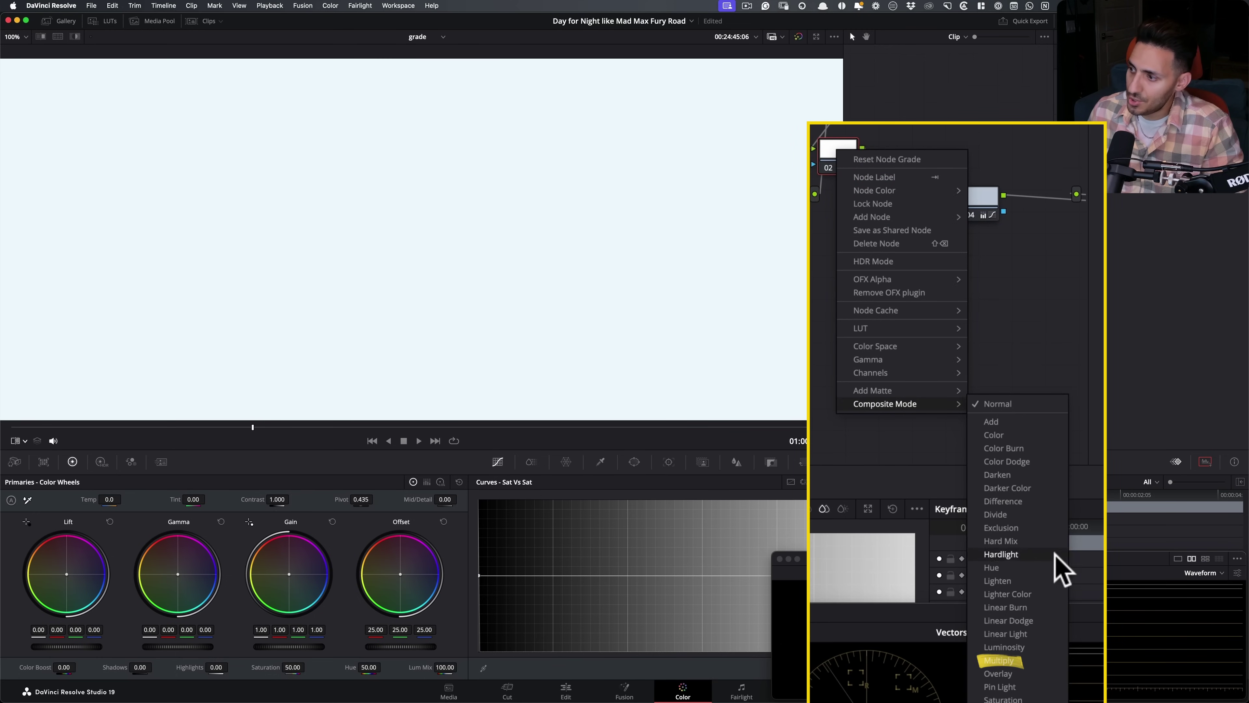
click(1005, 661)
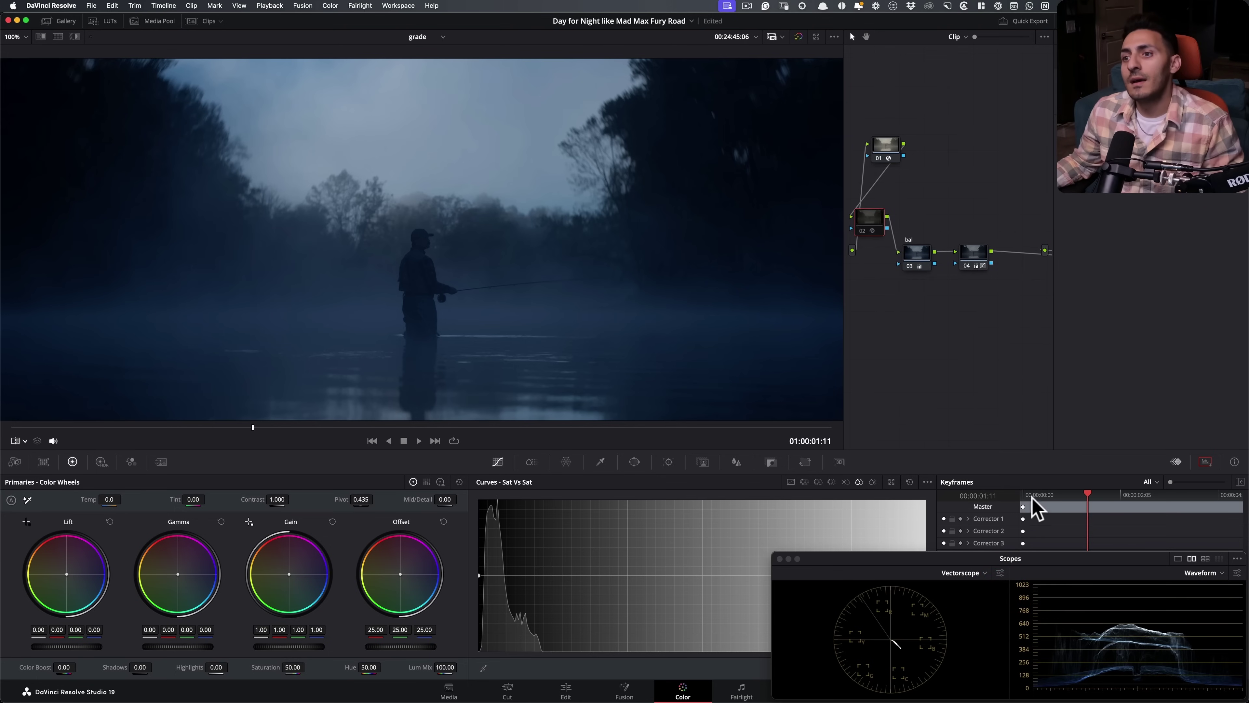
drag(876, 218, 895, 209)
Step: Set the Color Generator's color to a light cyan-blue, matching the clip to the reference still displayed beside it
click(1130, 92)
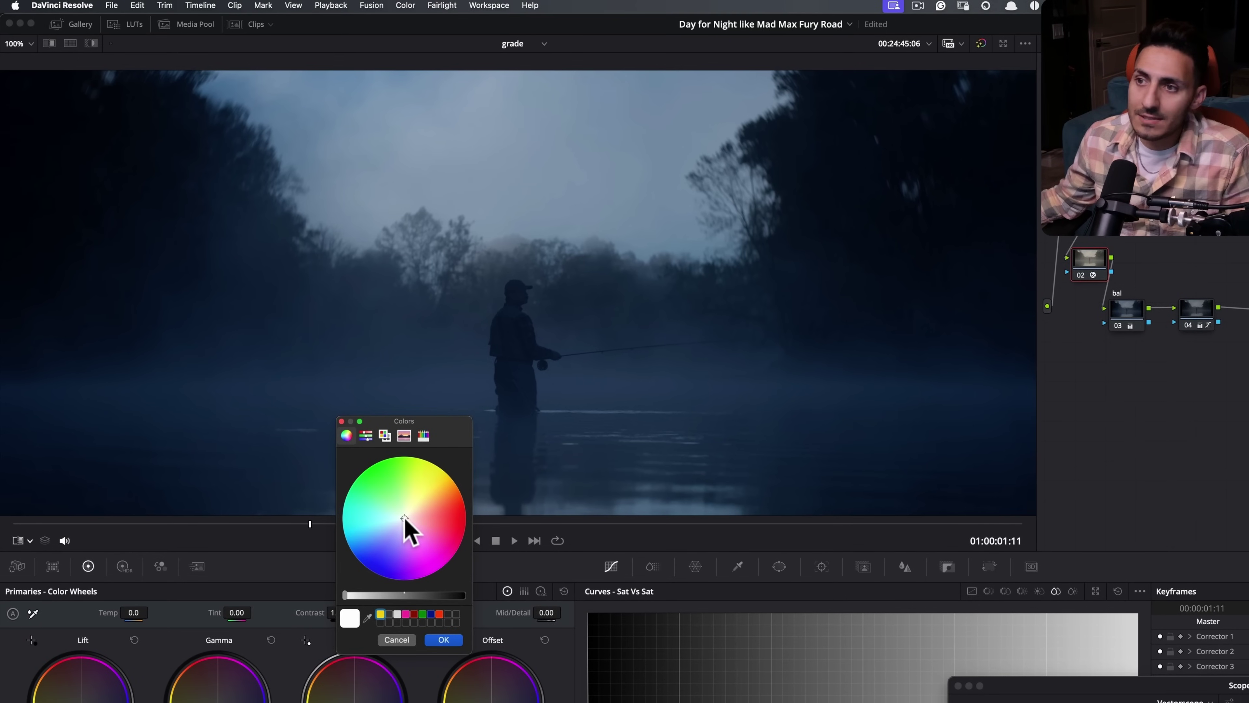
drag(404, 518, 397, 525)
key(super+w)
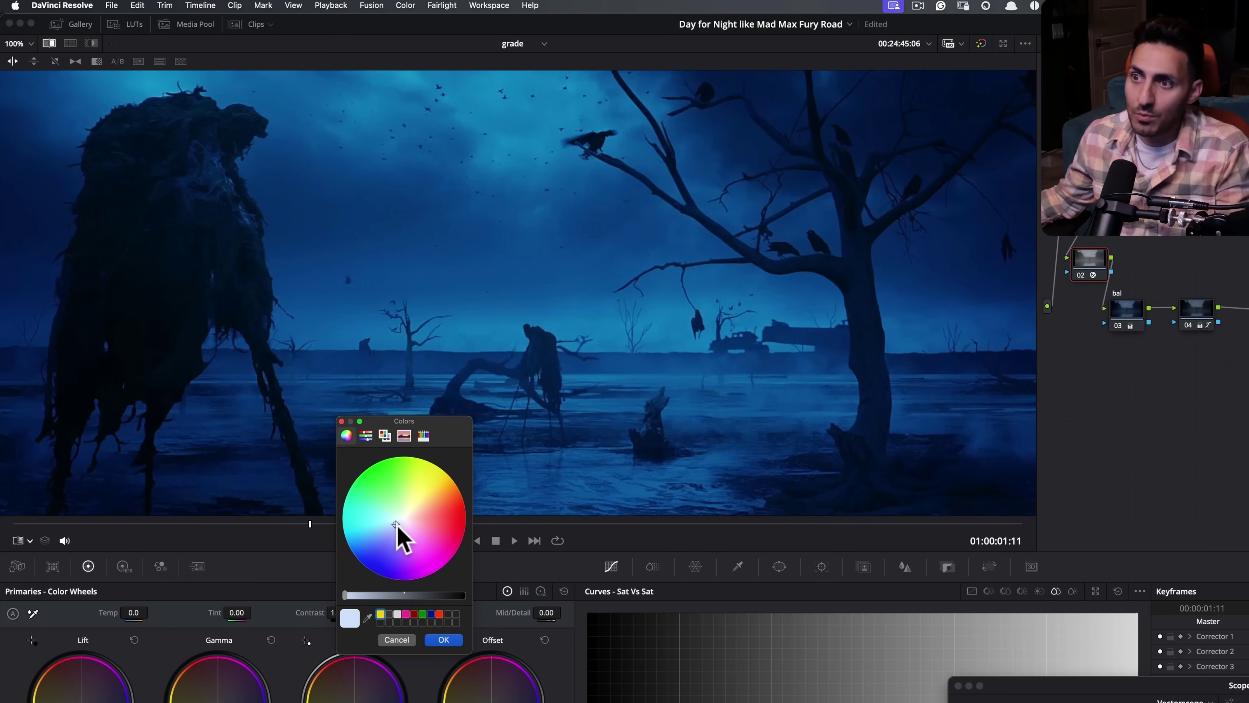
key(alt+super+w)
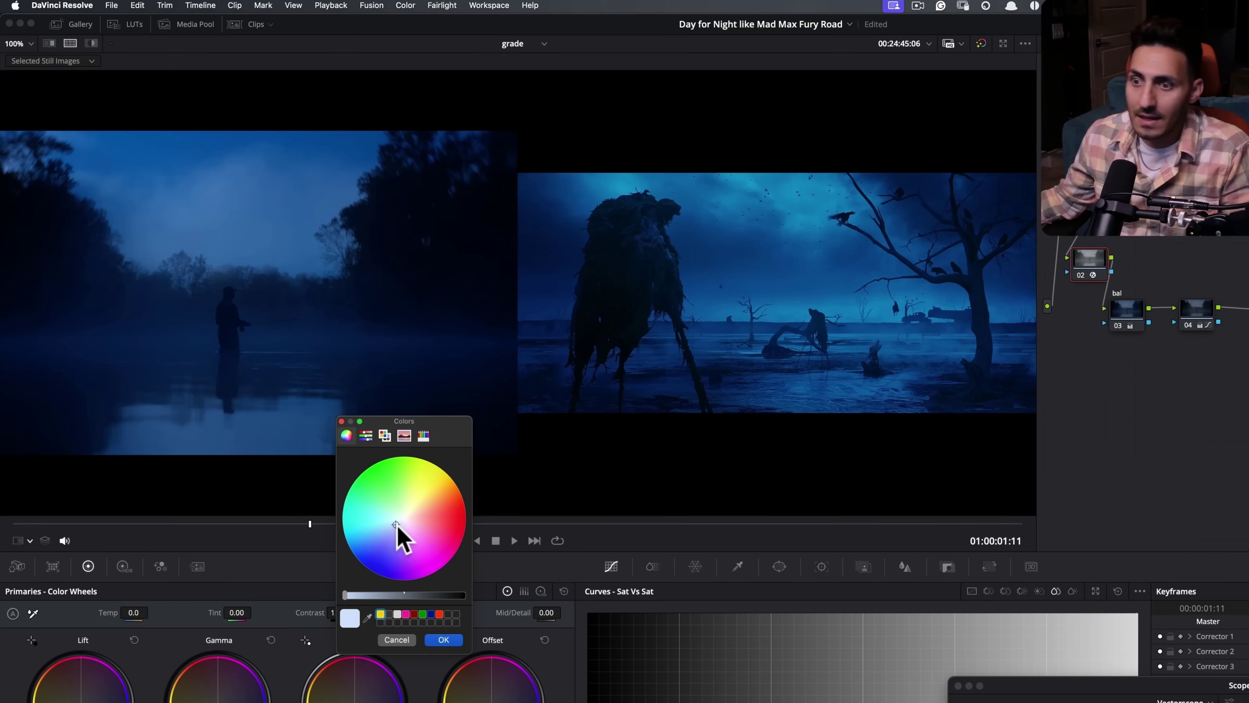
drag(398, 525, 392, 523)
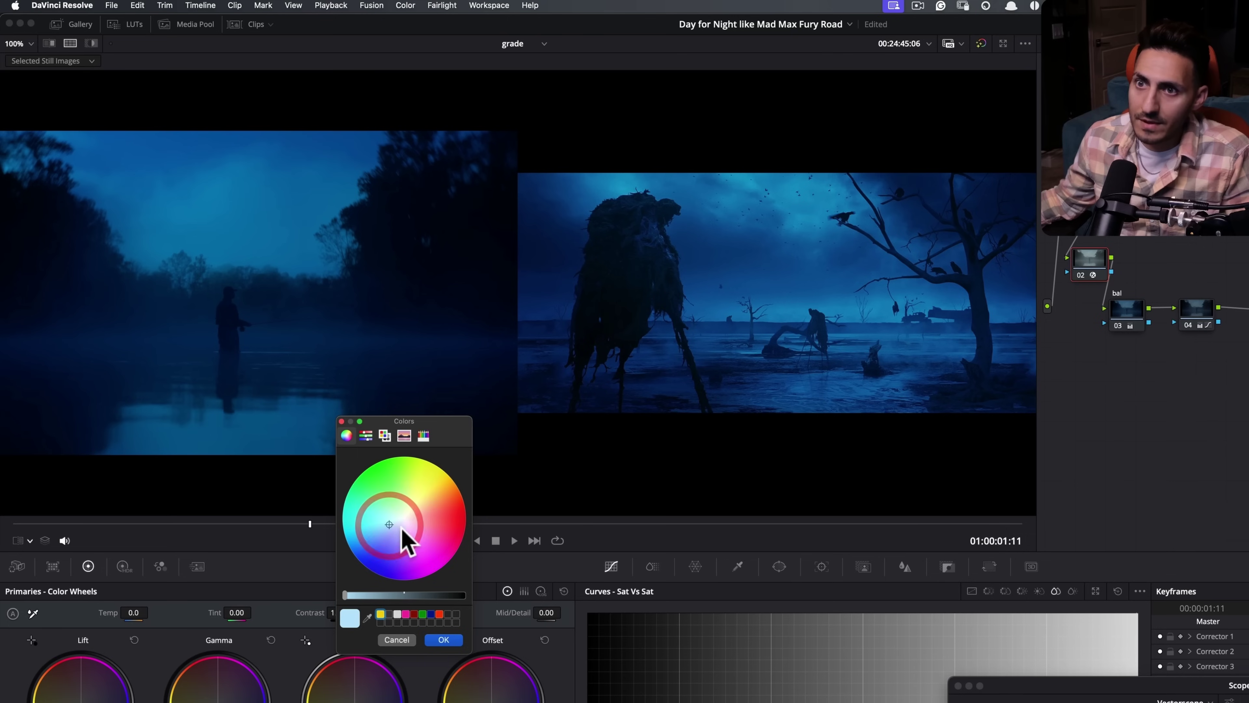
click(444, 639)
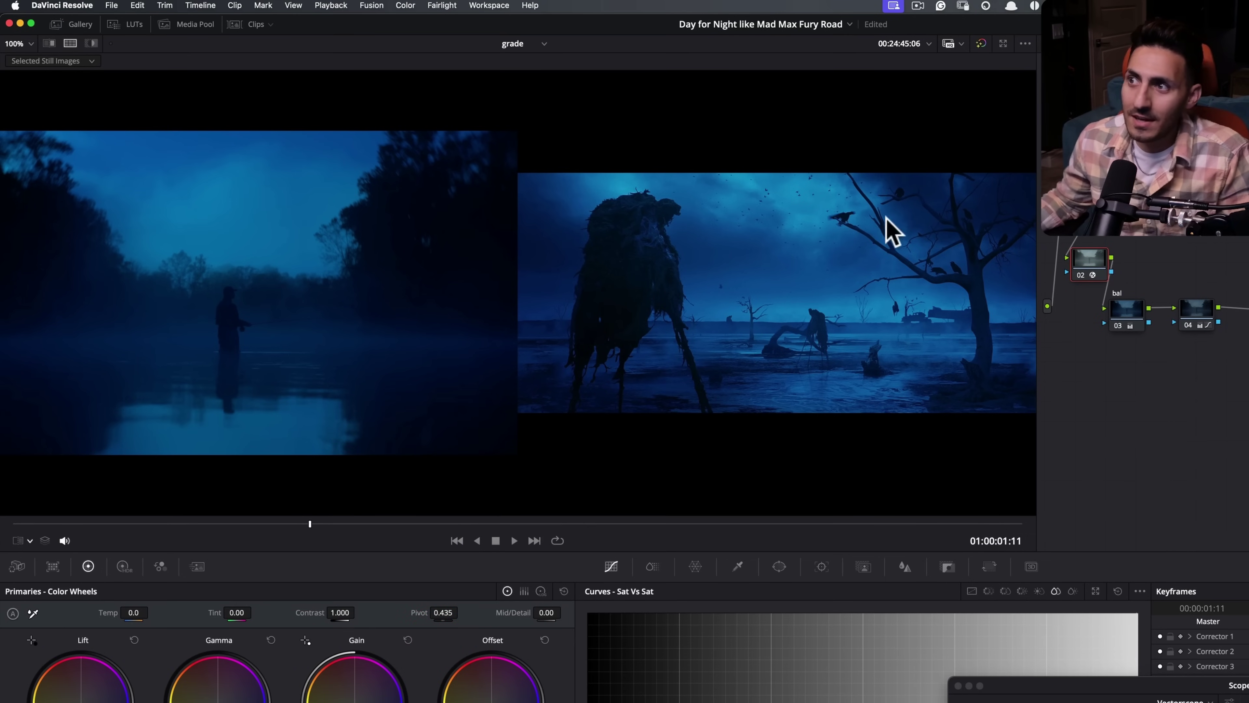
Step: Toggle node 02 and node 04 off and on to compare their effect with the reference still
key(super+d)
key(super+d)
key(super+d)
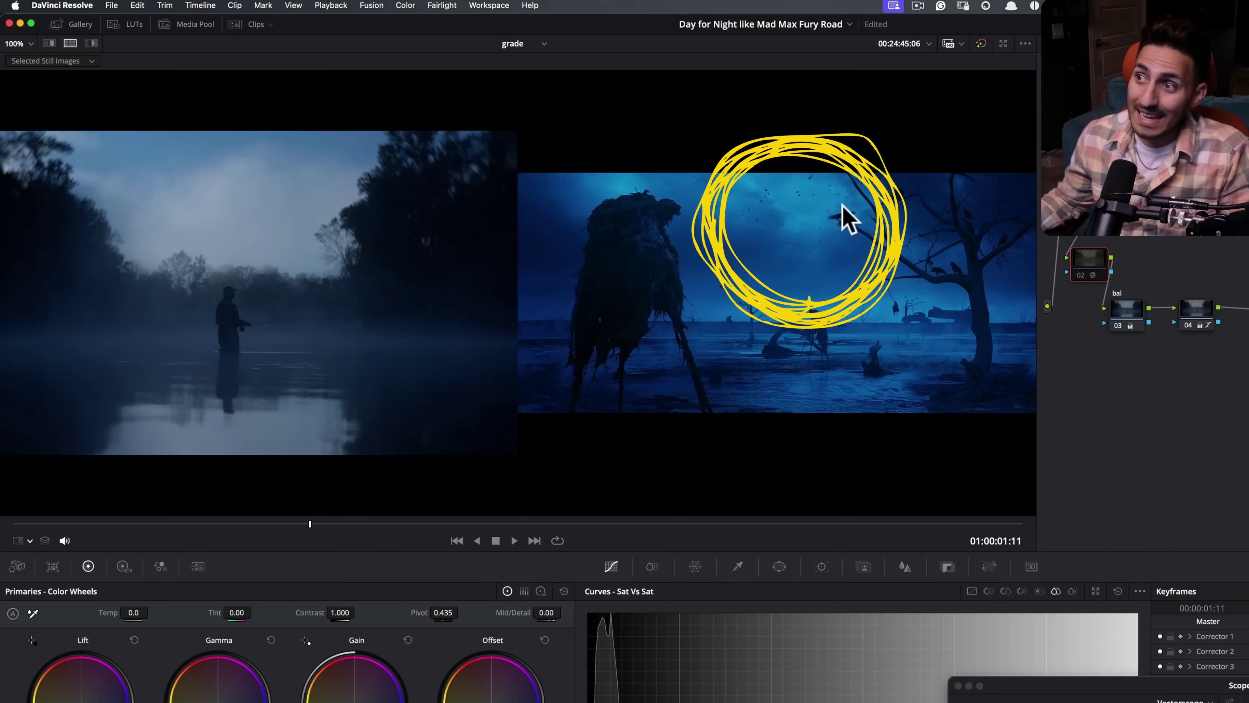
click(1199, 311)
key(super+d)
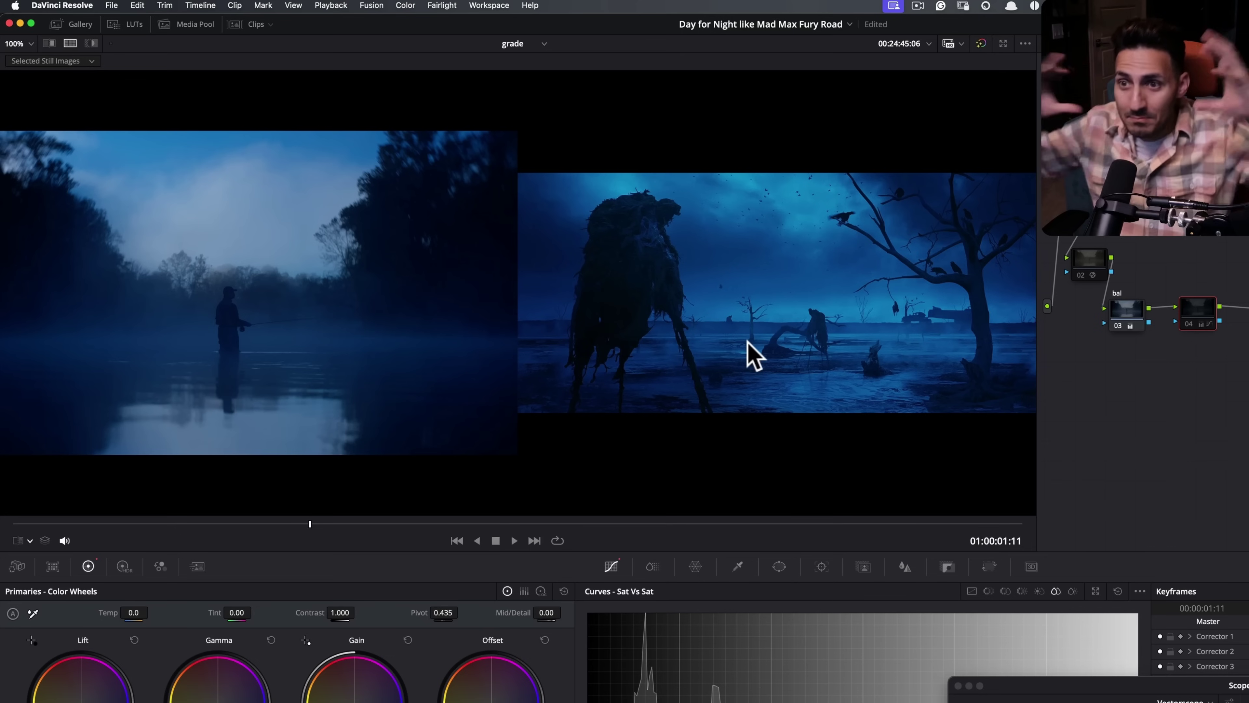
key(super+d)
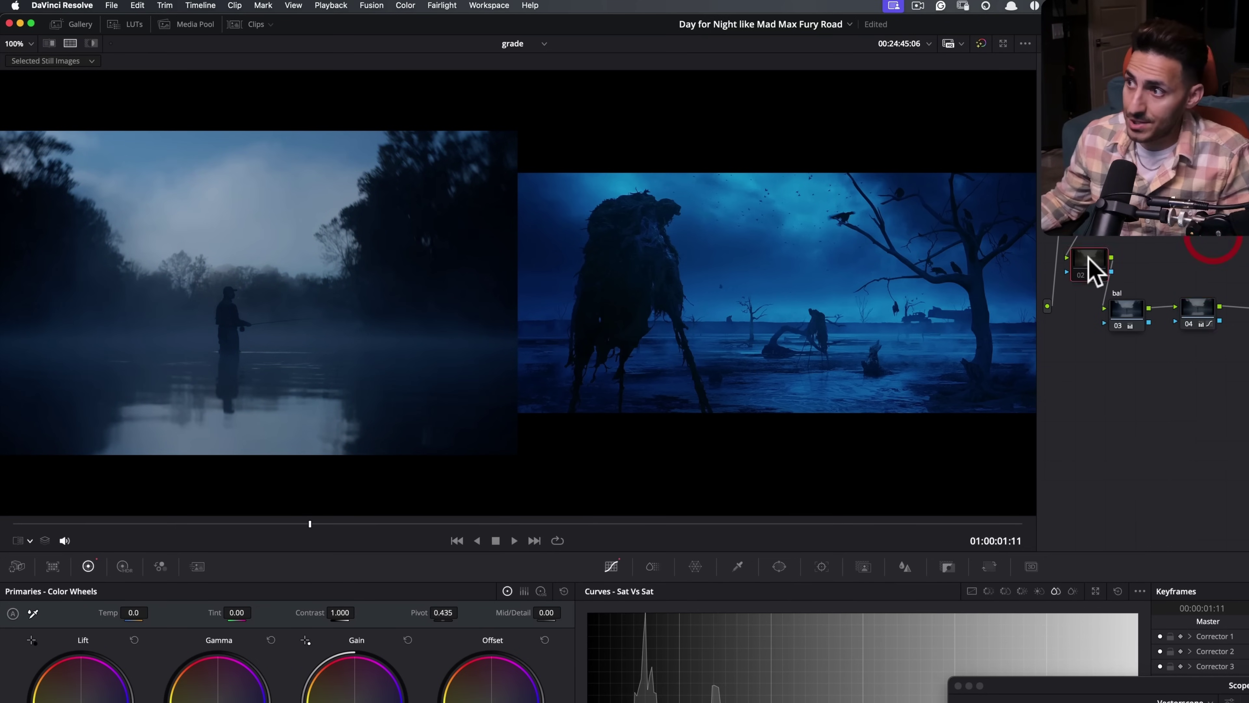
Step: Re-enable node 02 and return the viewer from the split-screen comparison to the graded clip alone
key(super+d)
key(super+w)
key(super+w)
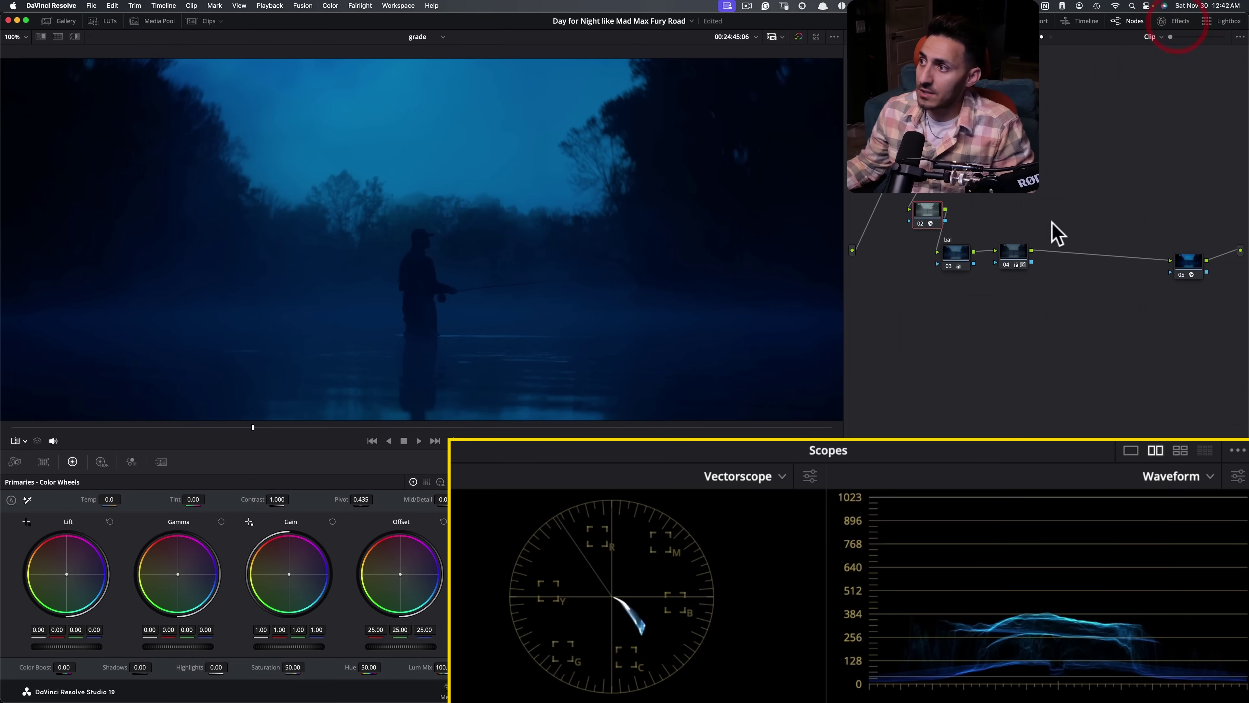
Step: Toggle nodes 02, 03 and 04 together off and on to compare the wide fishing shot before and after grading
drag(1076, 216, 898, 296)
key(super+d)
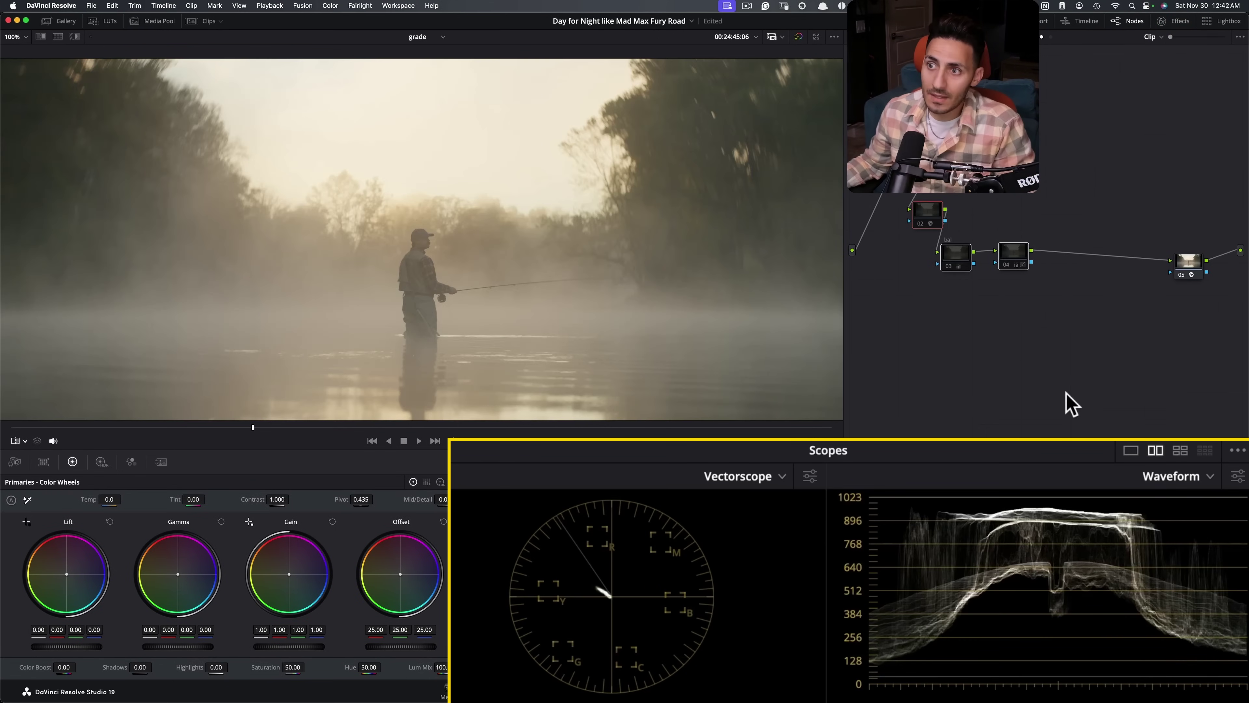
key(super+d)
key(shift+z)
key(super+d)
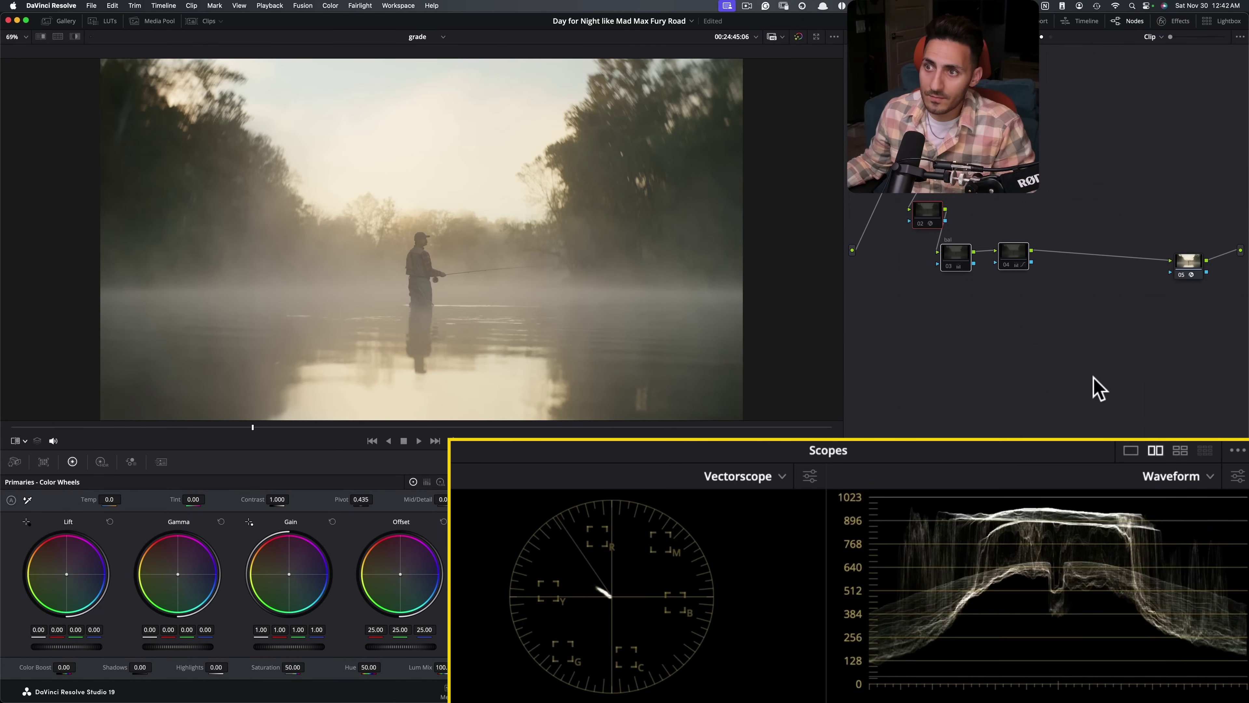
key(shift+d)
Step: Switch repeatedly between the graded wide shot and the Mad Max reference still to compare color and brightness
key(super+w)
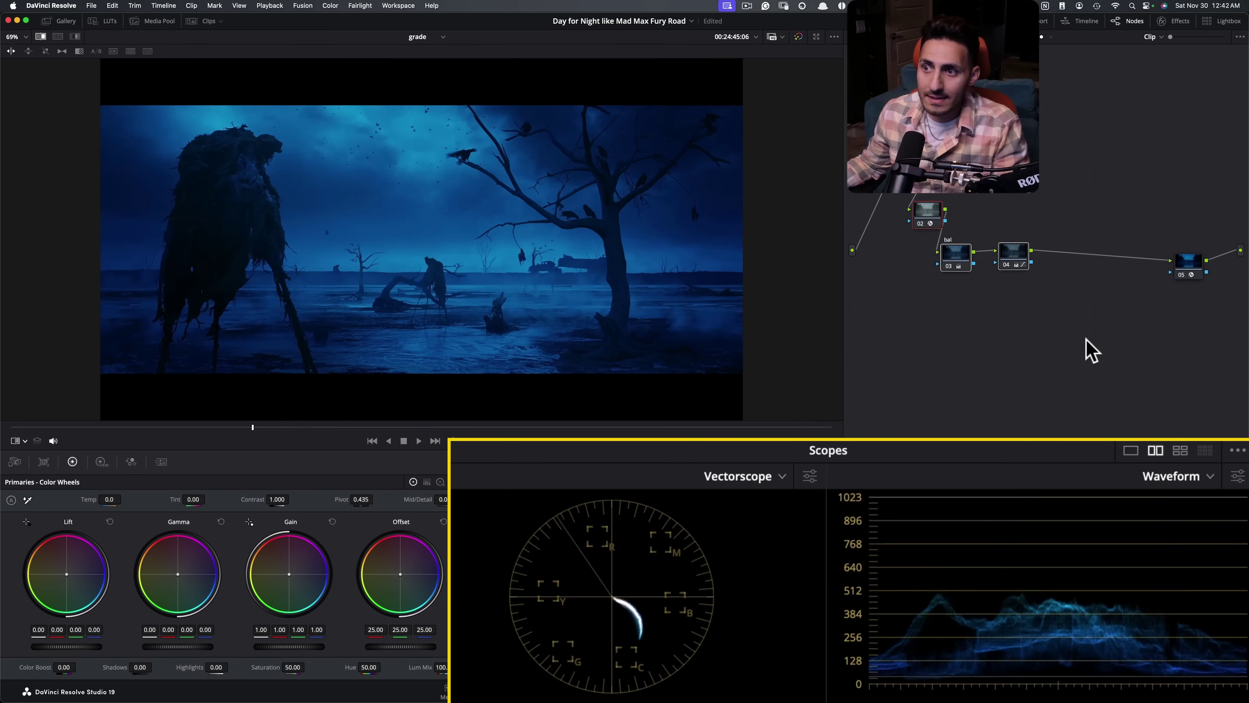
key(super+w)
key(super+w)
key(super+w)
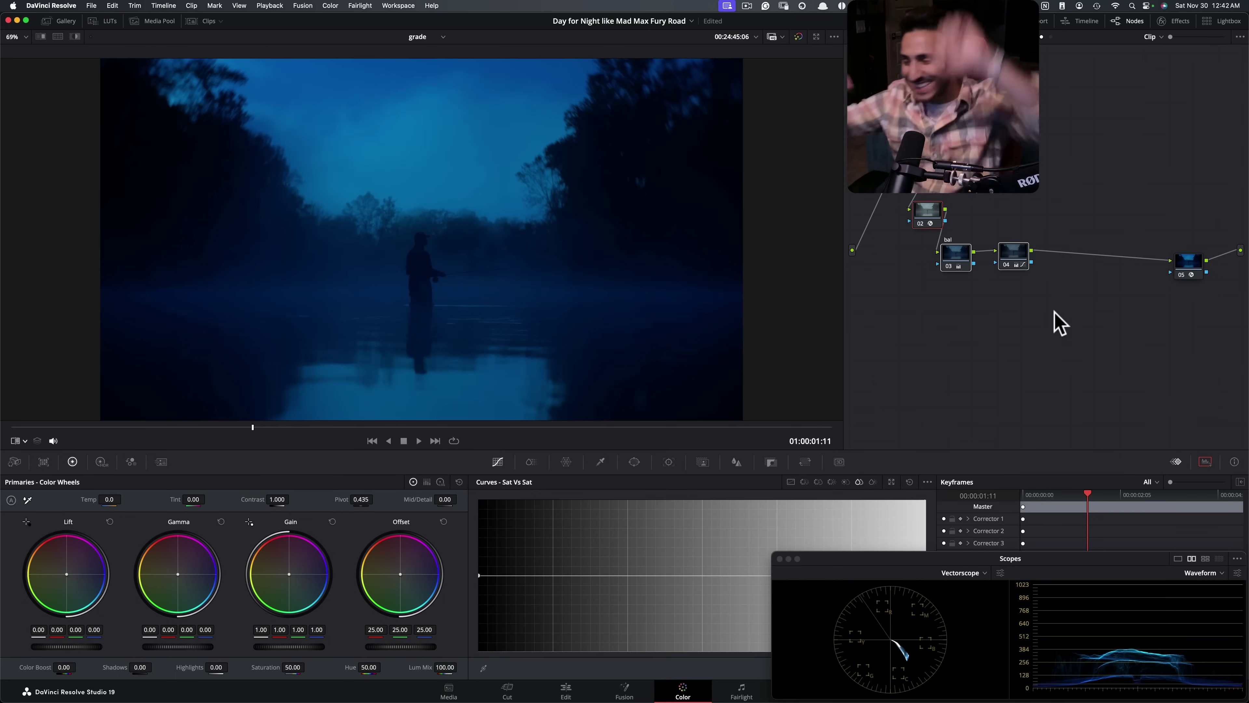
click(917, 316)
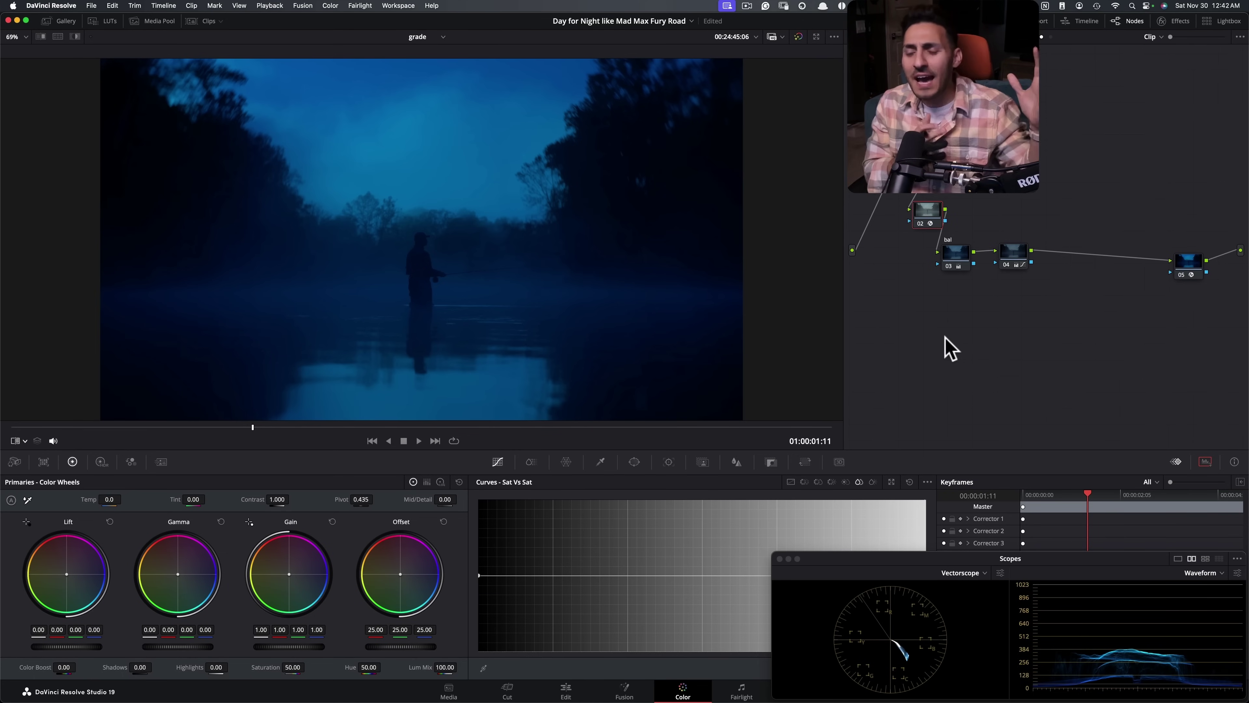
key(alt+w)
key(alt+w)
key(alt+w)
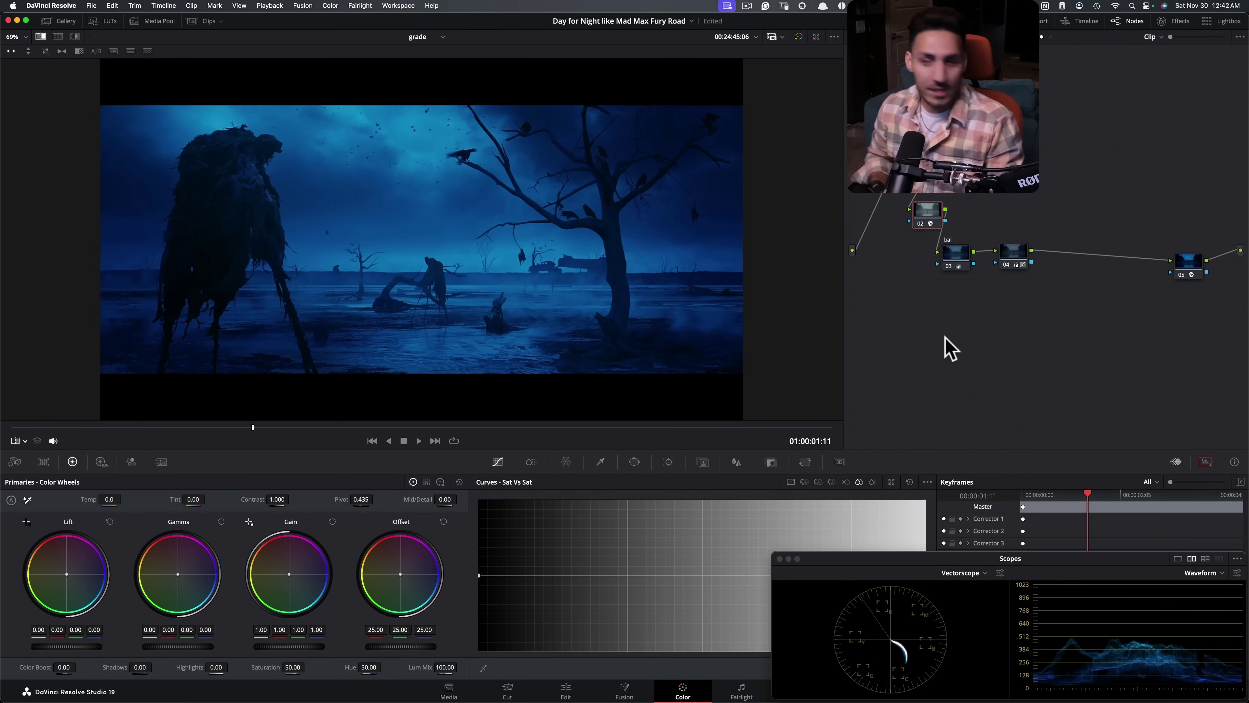
key(super+w)
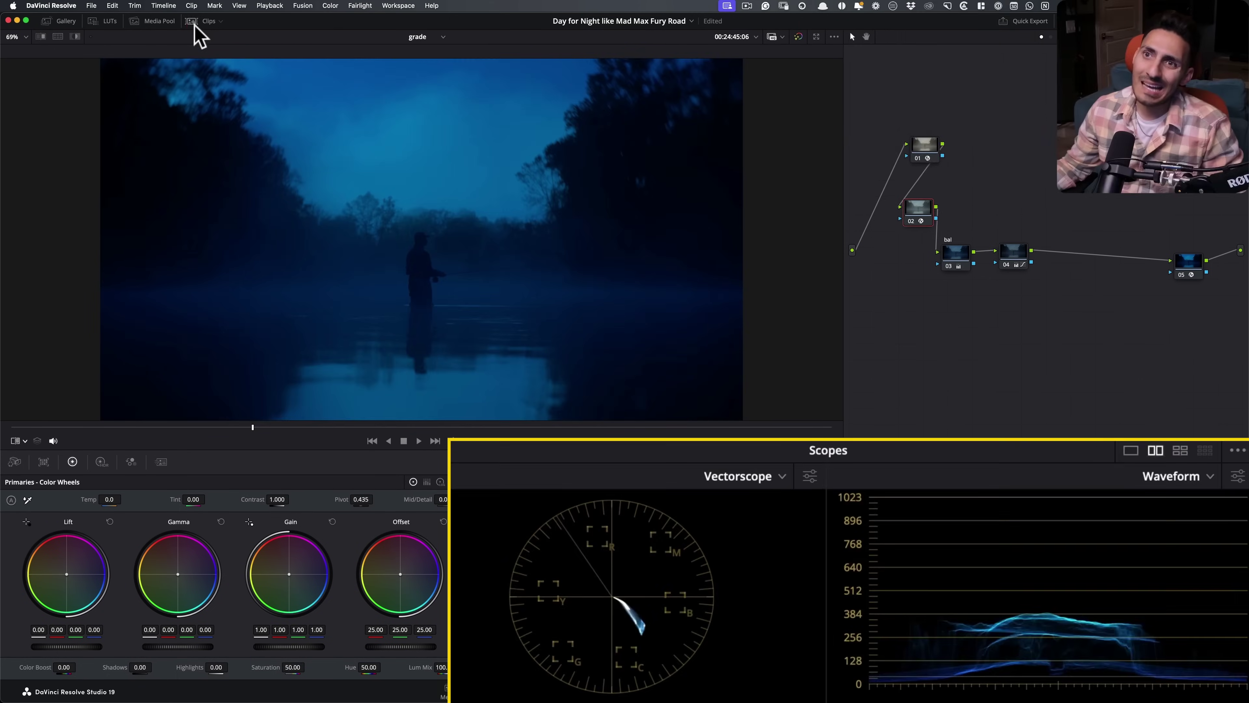
Step: Show the clip thumbnails, copy clip 01's grade onto clip 02, and scrub through the casting shot to check it
click(203, 21)
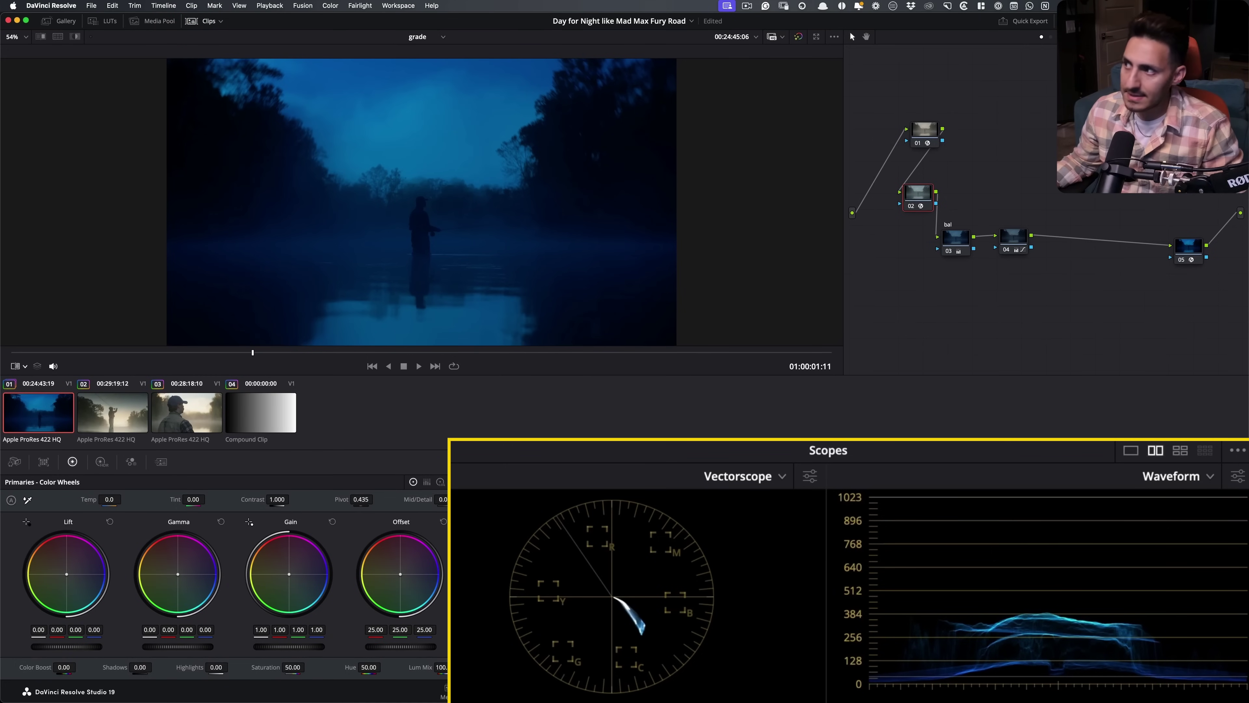
click(97, 427)
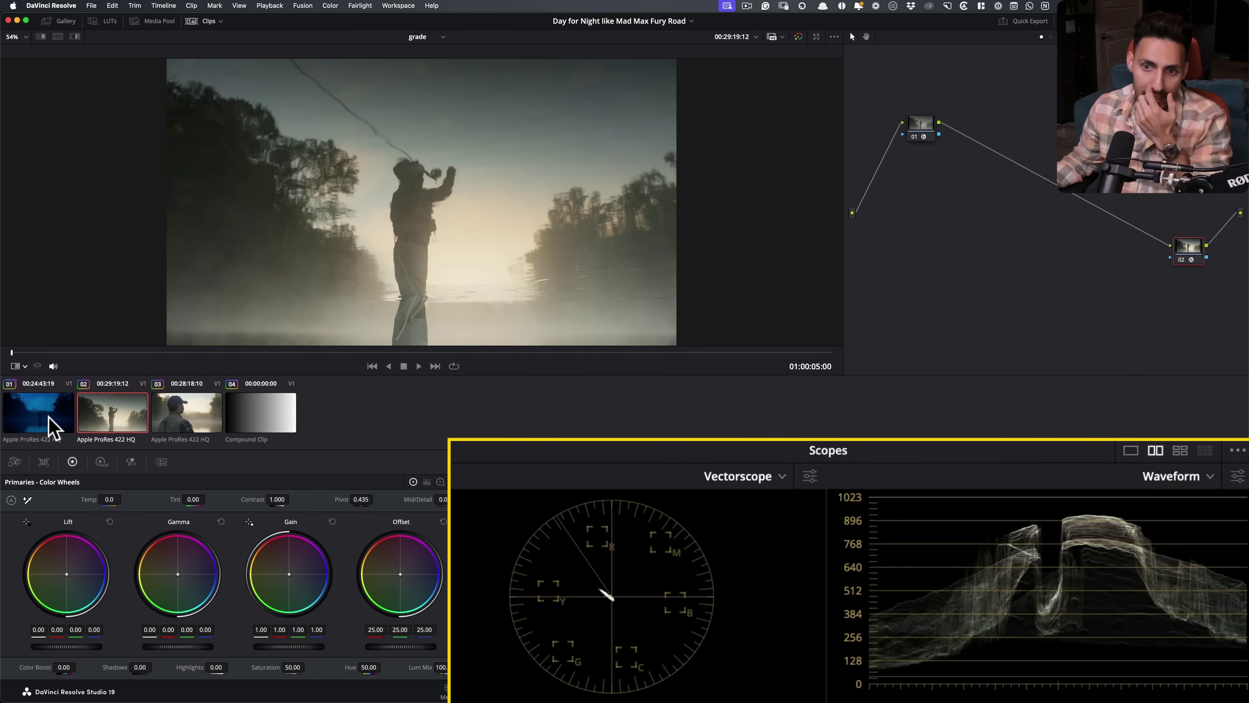
middle_click(40, 425)
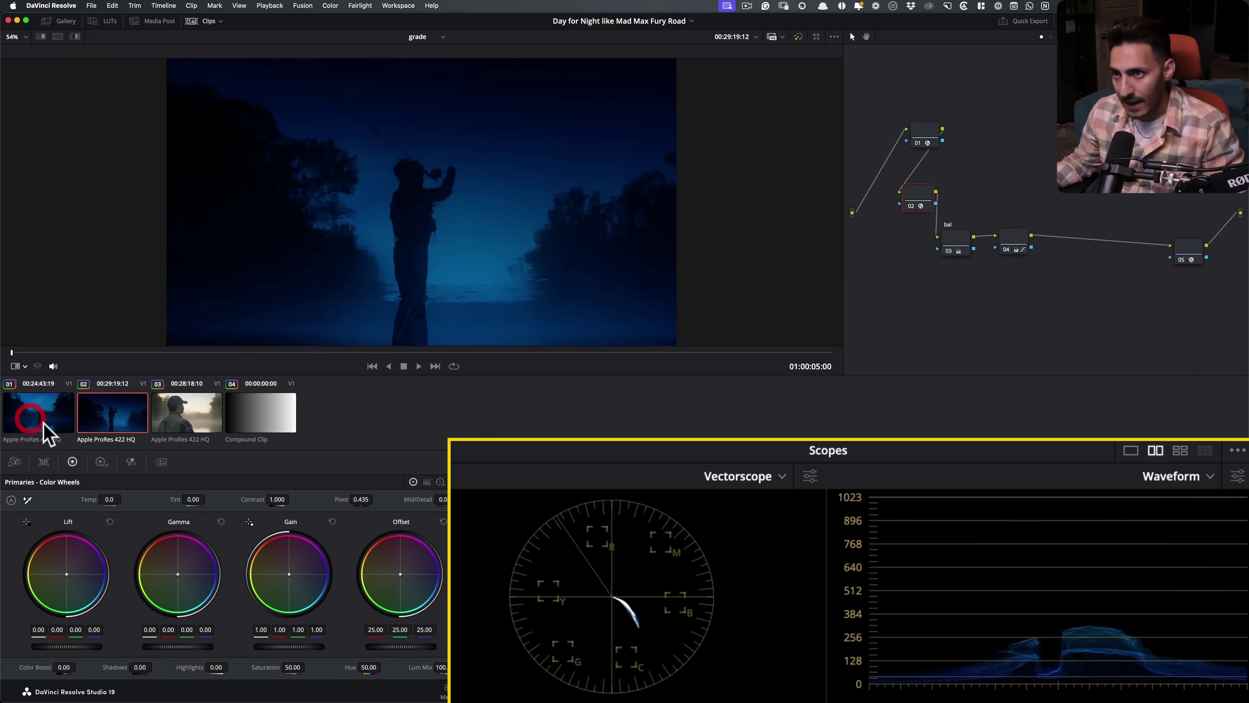
drag(88, 351, 247, 357)
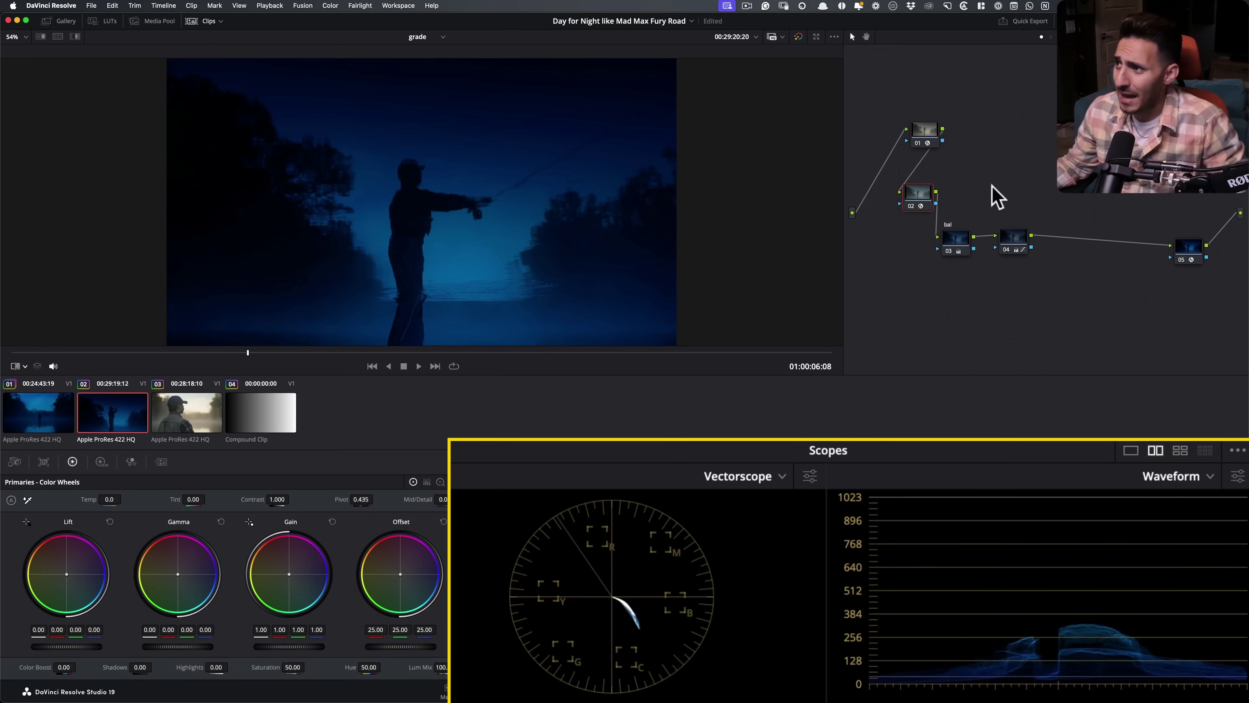
Step: Toggle nodes 02, 03 and 04 of clip 02 off and on to compare the casting shot with its ungraded version
drag(1033, 203, 848, 275)
key(super+d)
key(super+d)
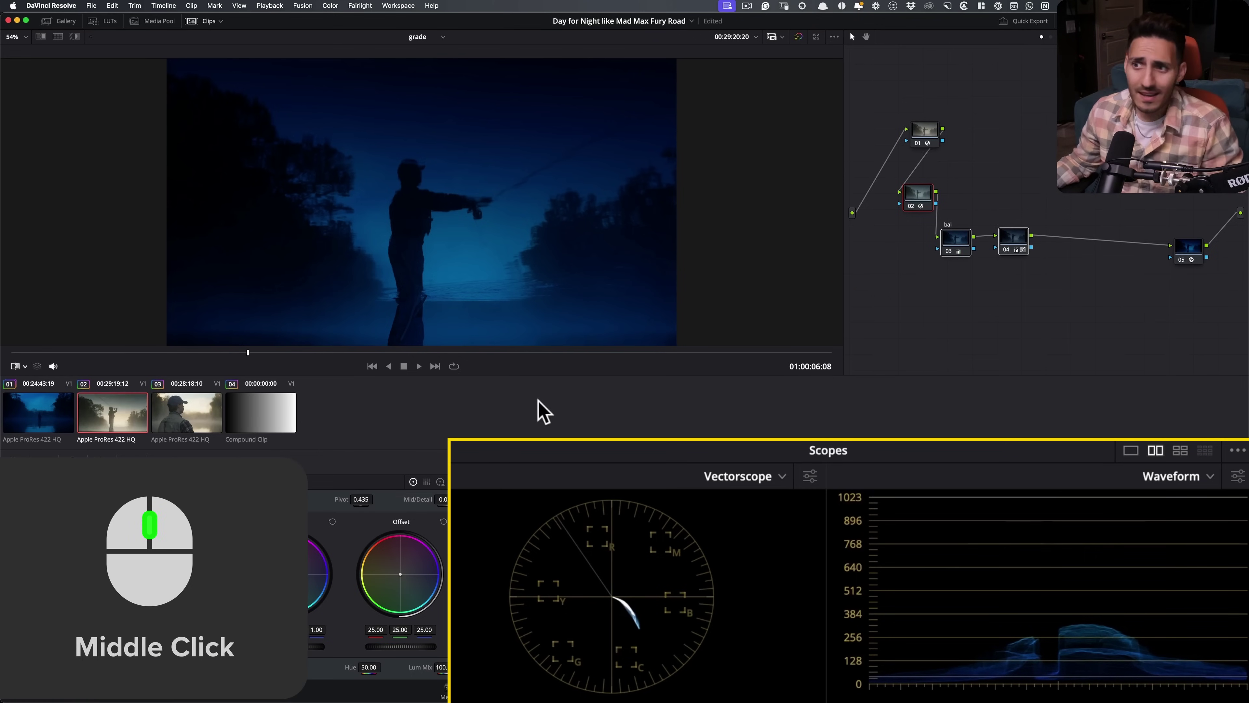
Step: Copy clip 02's grade onto clip 03, hide the clip thumbnails, and park on a frame showing the man's profile
click(180, 418)
middle_click(102, 422)
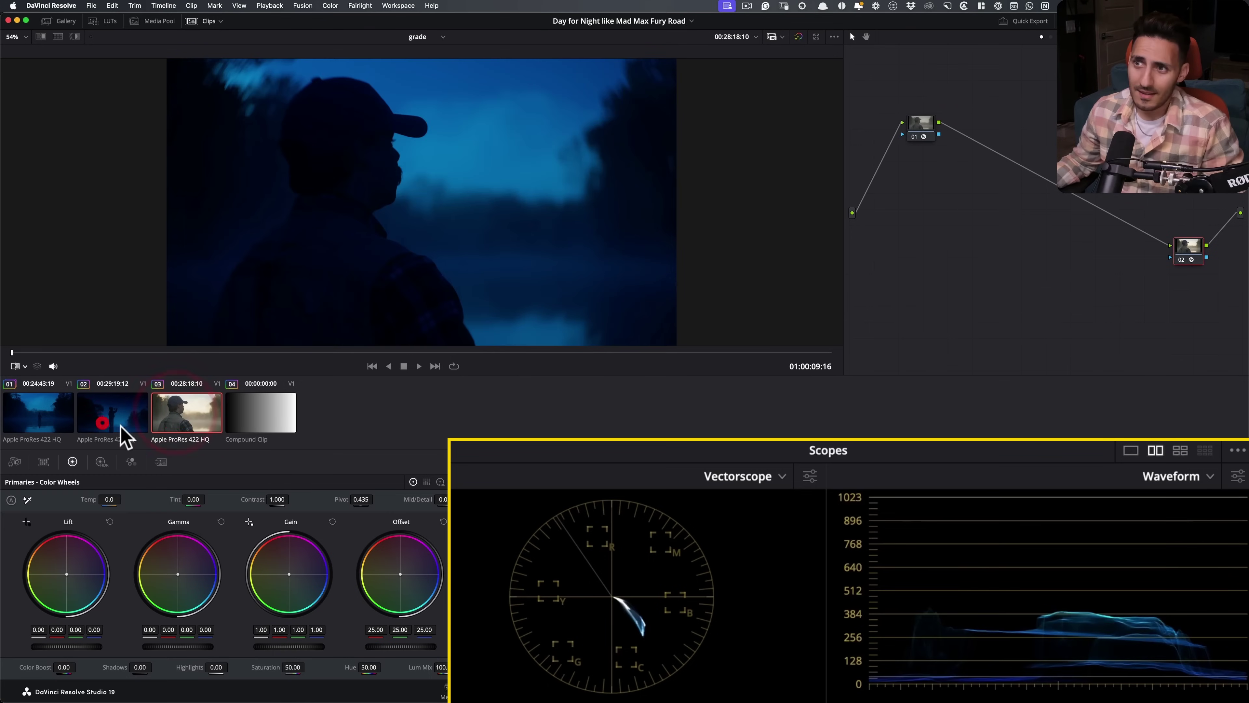
drag(54, 354, 368, 354)
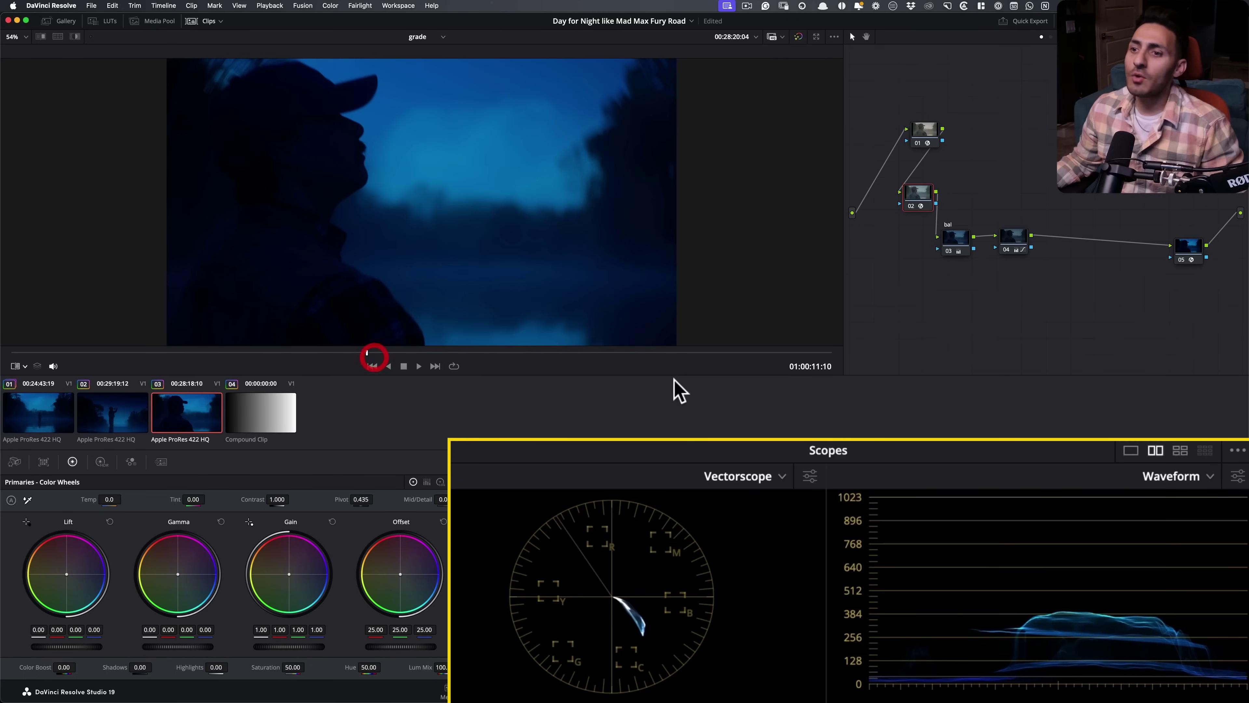
click(203, 21)
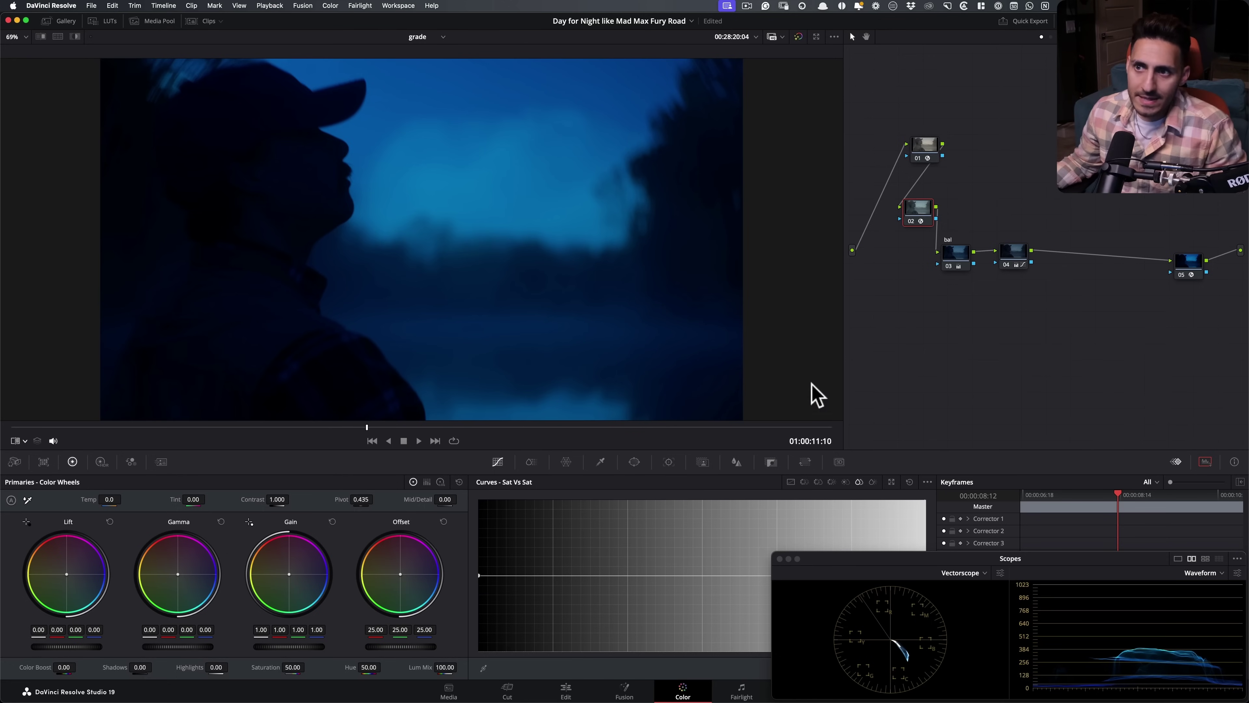
drag(396, 427, 292, 427)
click(324, 429)
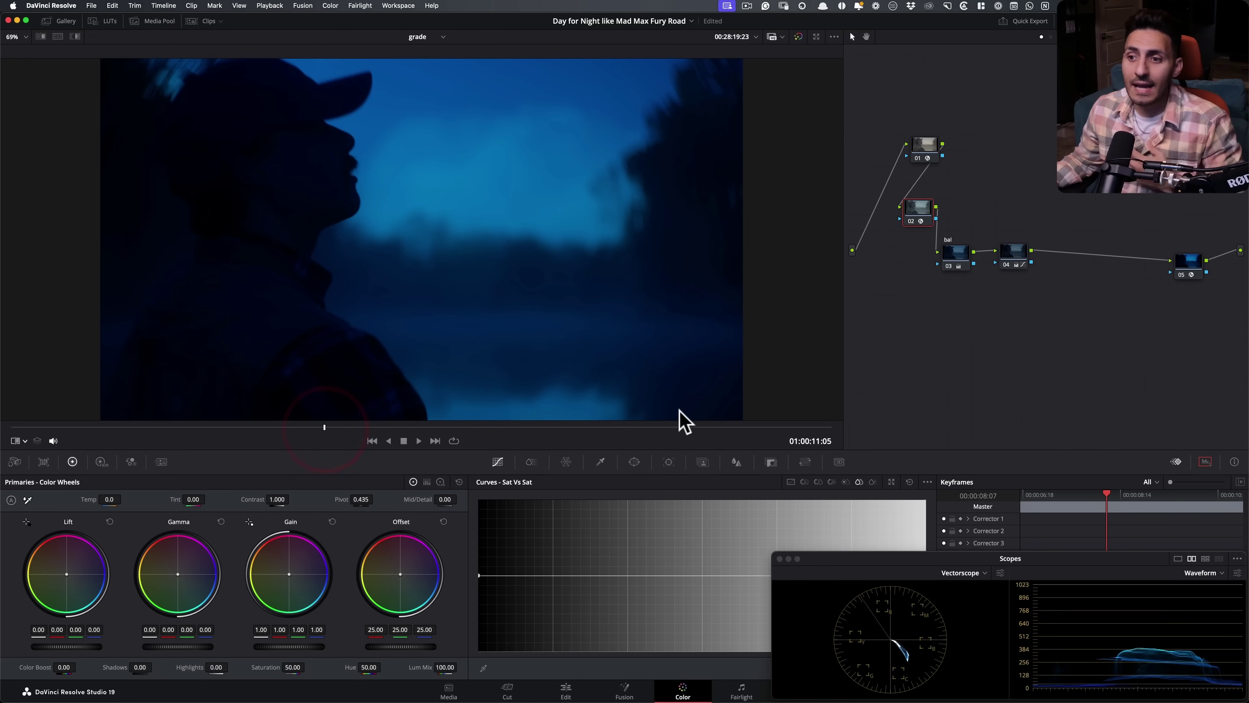
Step: Switch the reference to the close-up still of the two characters in the vehicle and compare it with clip 03
key(super+w)
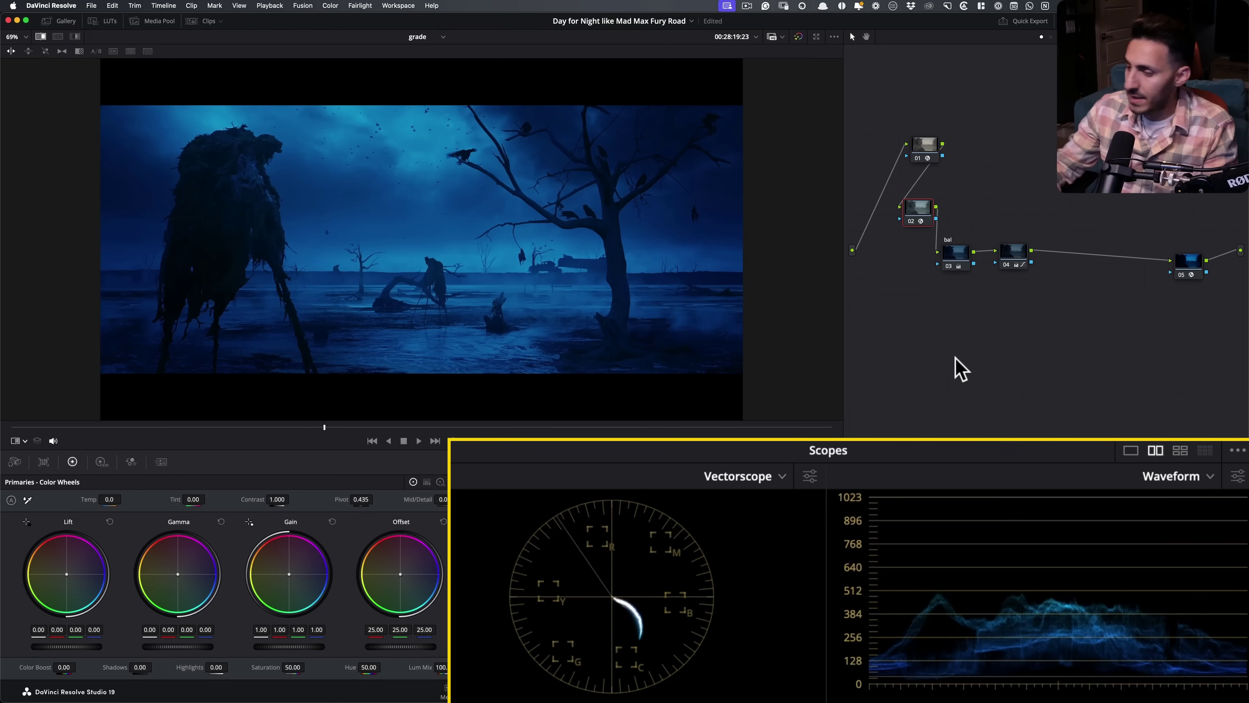
key(alt+super+n)
key(alt+super+n)
key(super+w)
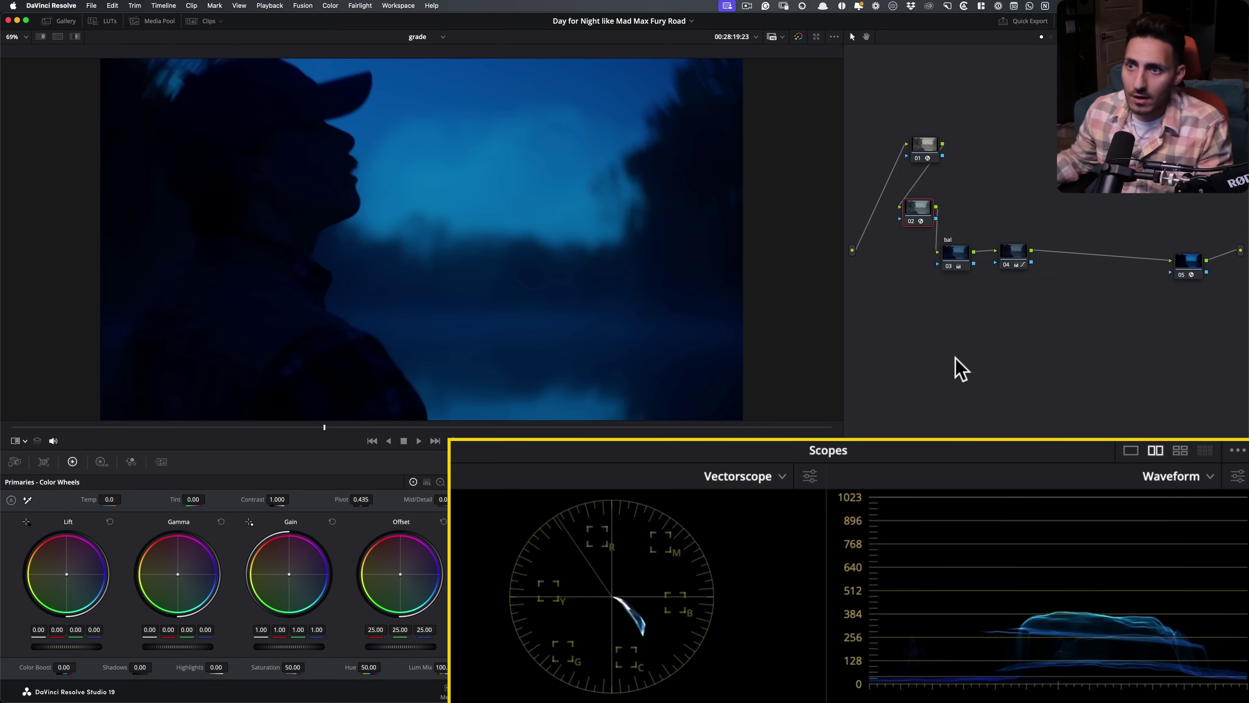
key(super+w)
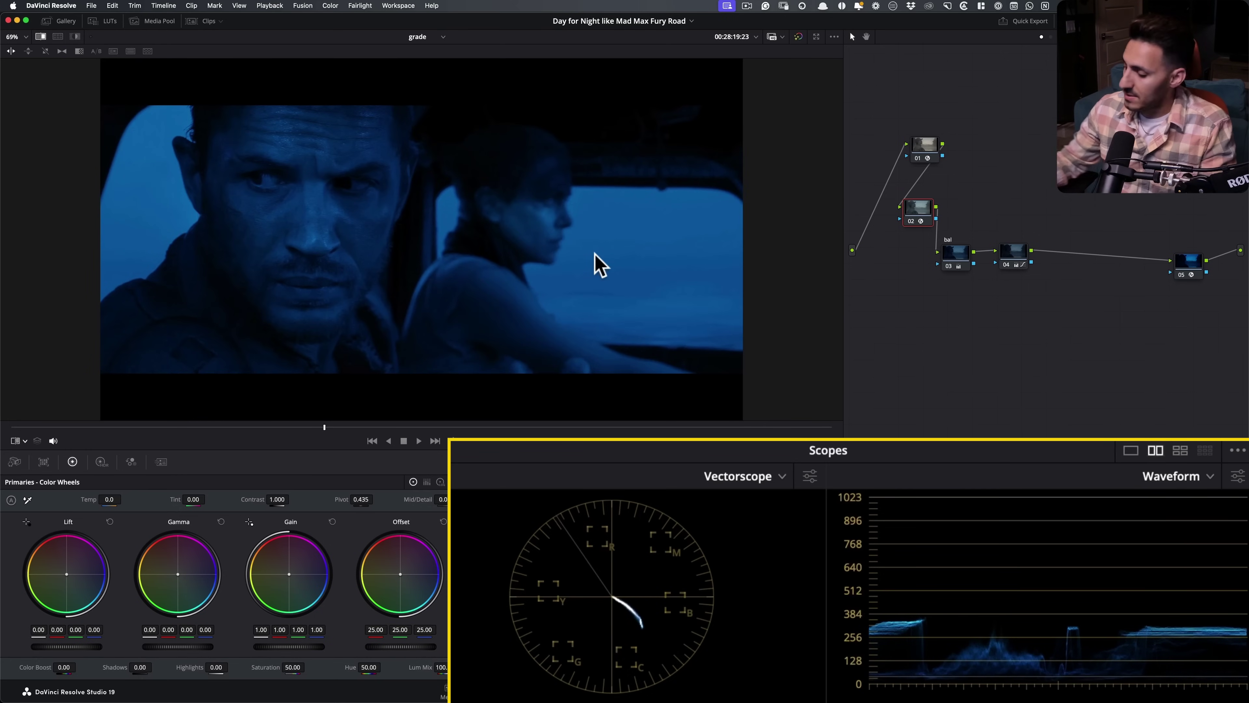
key(super+w)
Step: Toggle nodes 02 to 04 off and on across the graded clips, including clips 01 and 03, to compare before and after
drag(1034, 301, 896, 195)
key(super+d)
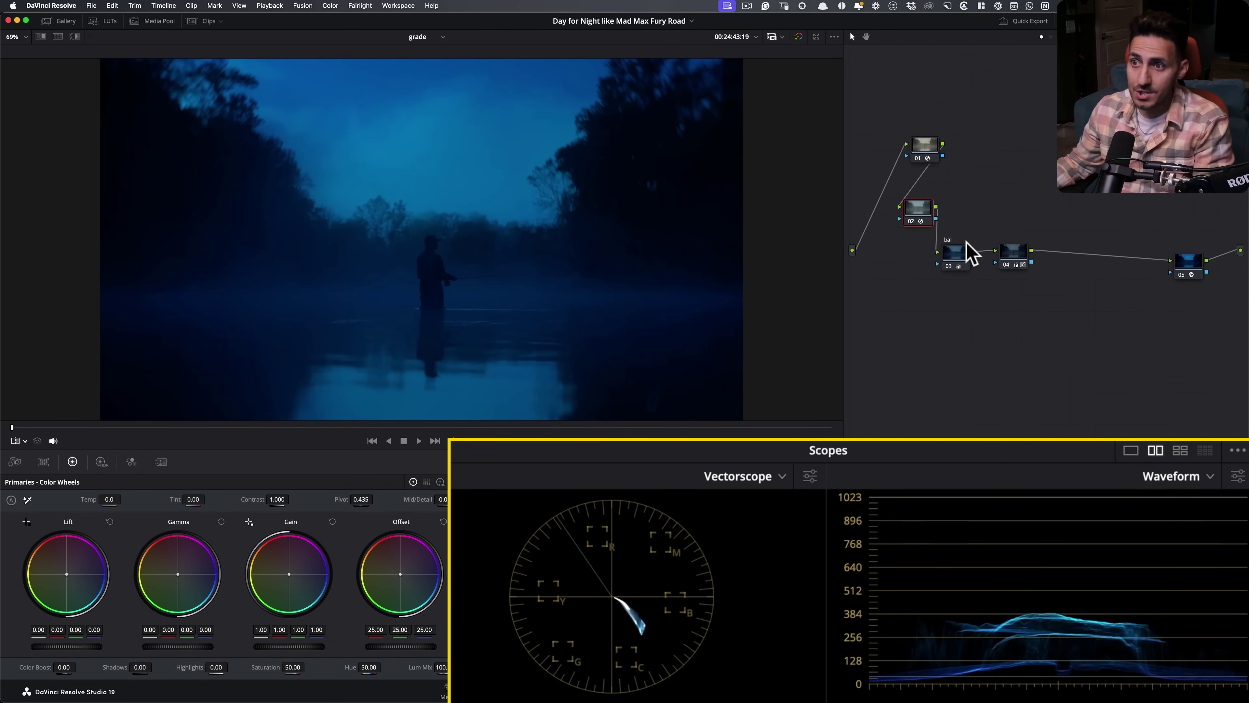
drag(1024, 213, 851, 288)
key(super+d)
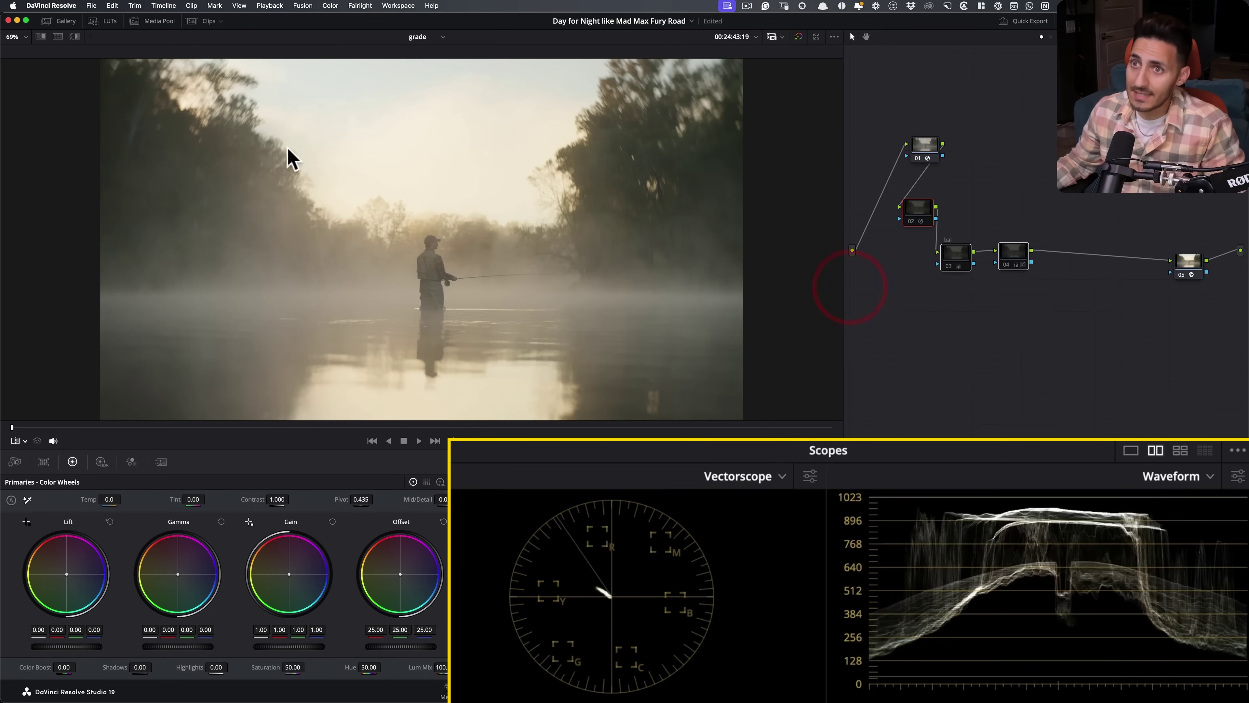
key(super+d)
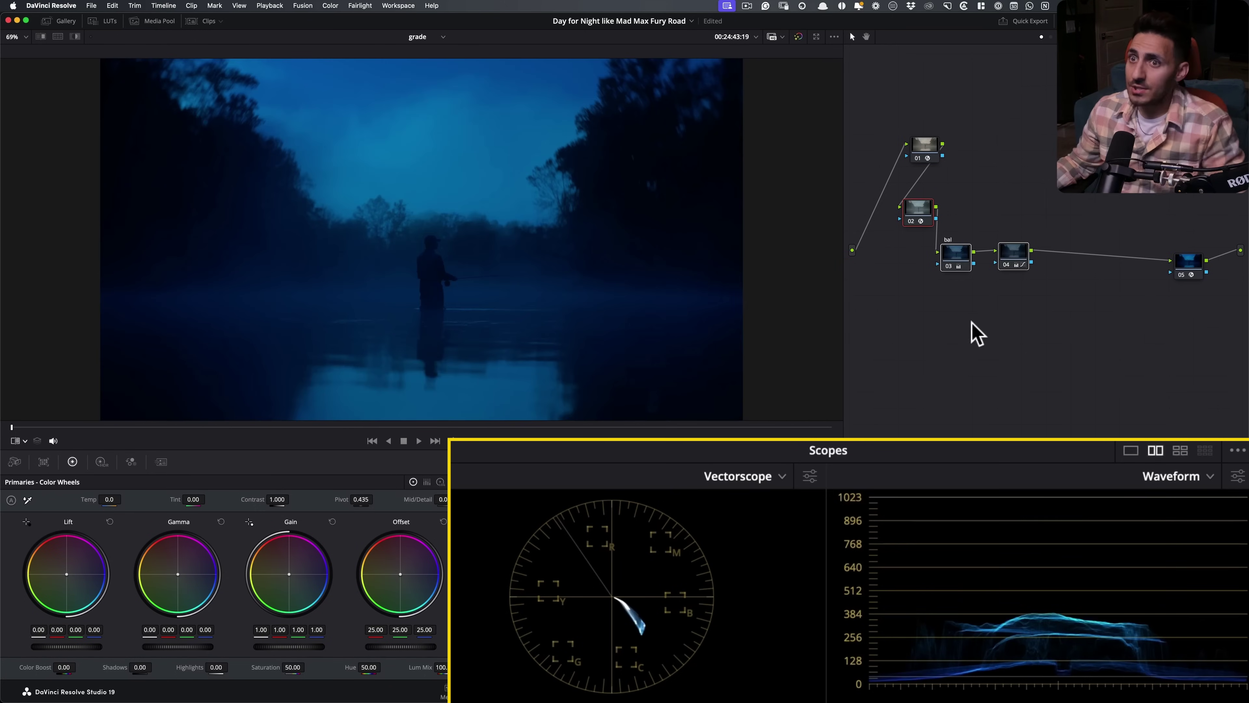
key(super+d)
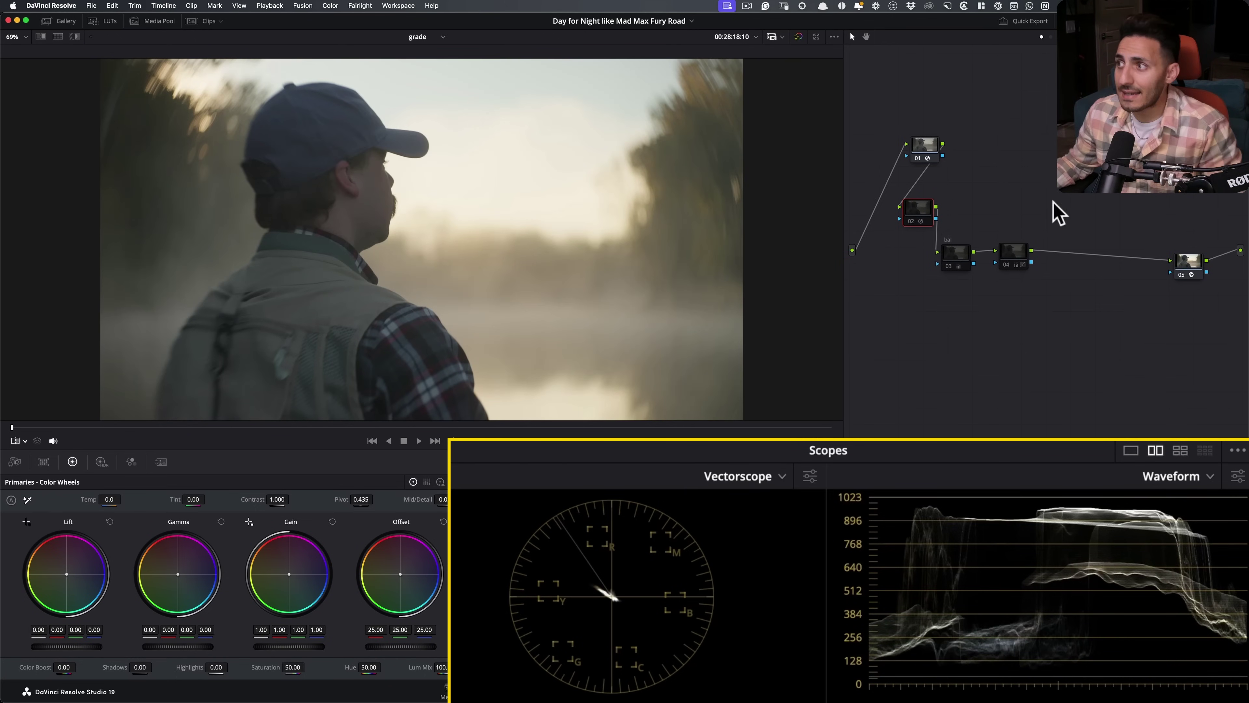
drag(1055, 202, 880, 287)
key(super+d)
Step: Park clip 03 on a profile frame and set node 04's contrast pivot to 0.335
mouse_move(369, 428)
mouse_down()
mouse_move(464, 430)
mouse_move(418, 430)
mouse_up()
key(super+w)
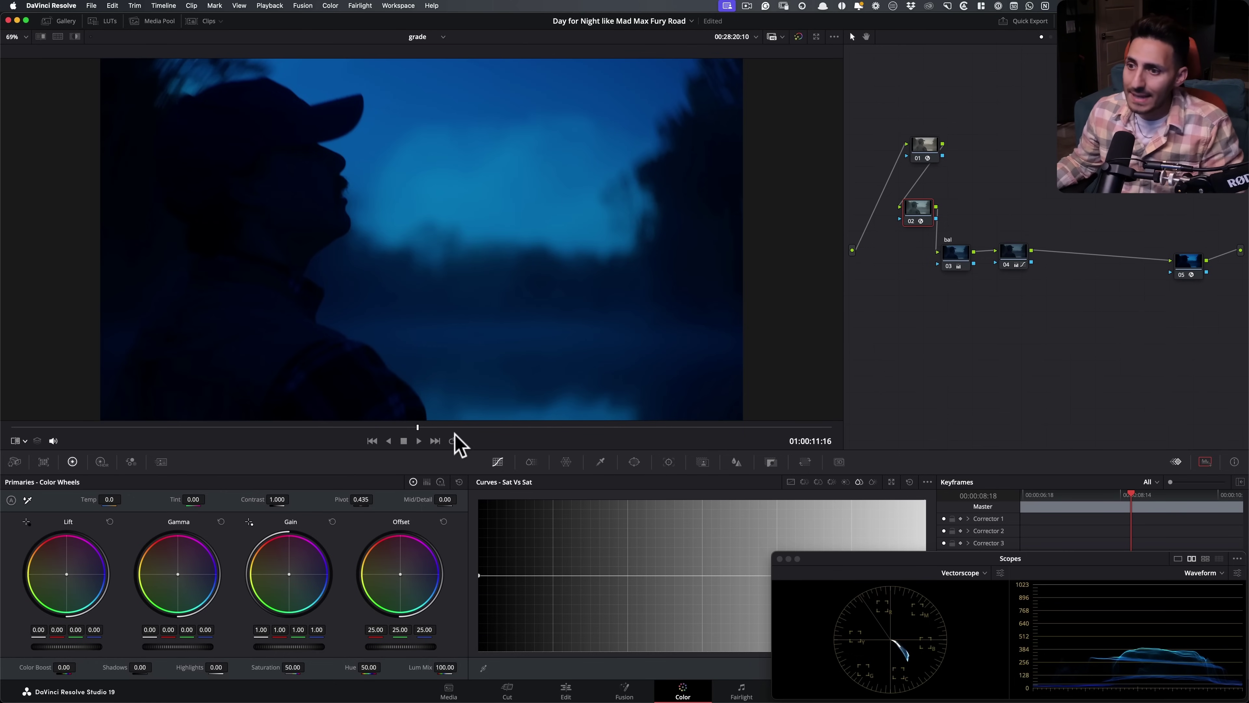
drag(453, 428, 393, 430)
click(1008, 207)
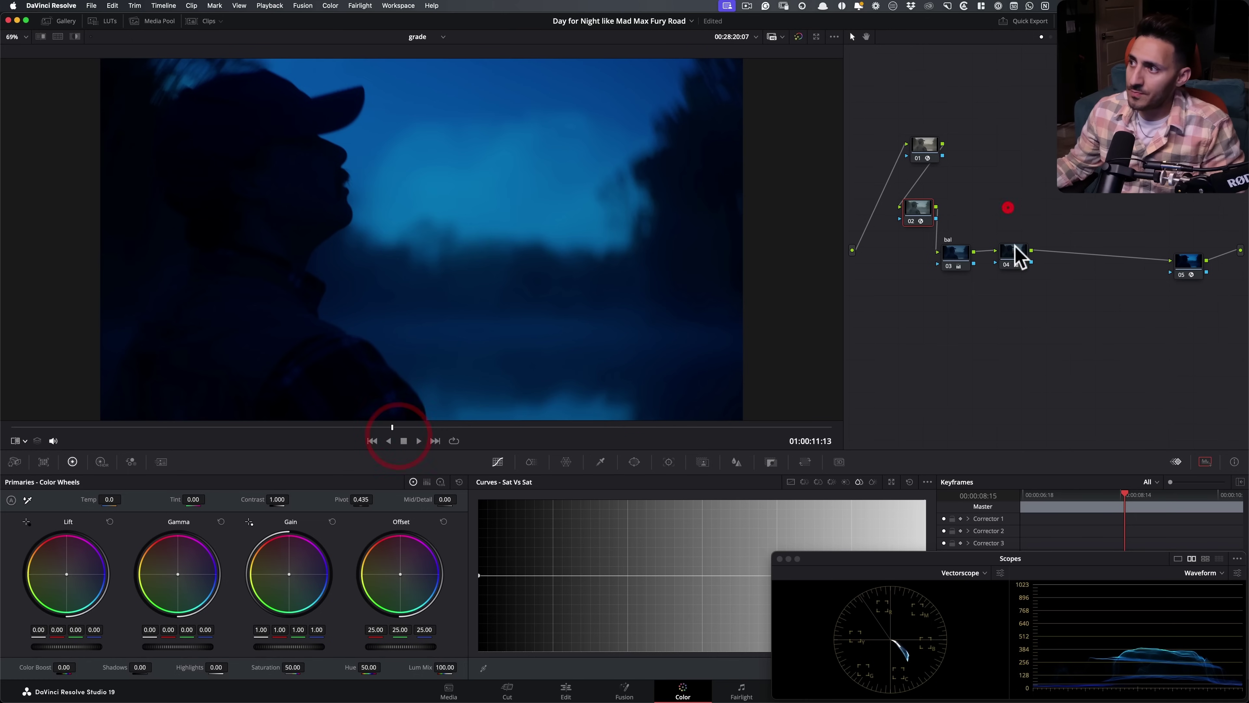
click(1016, 254)
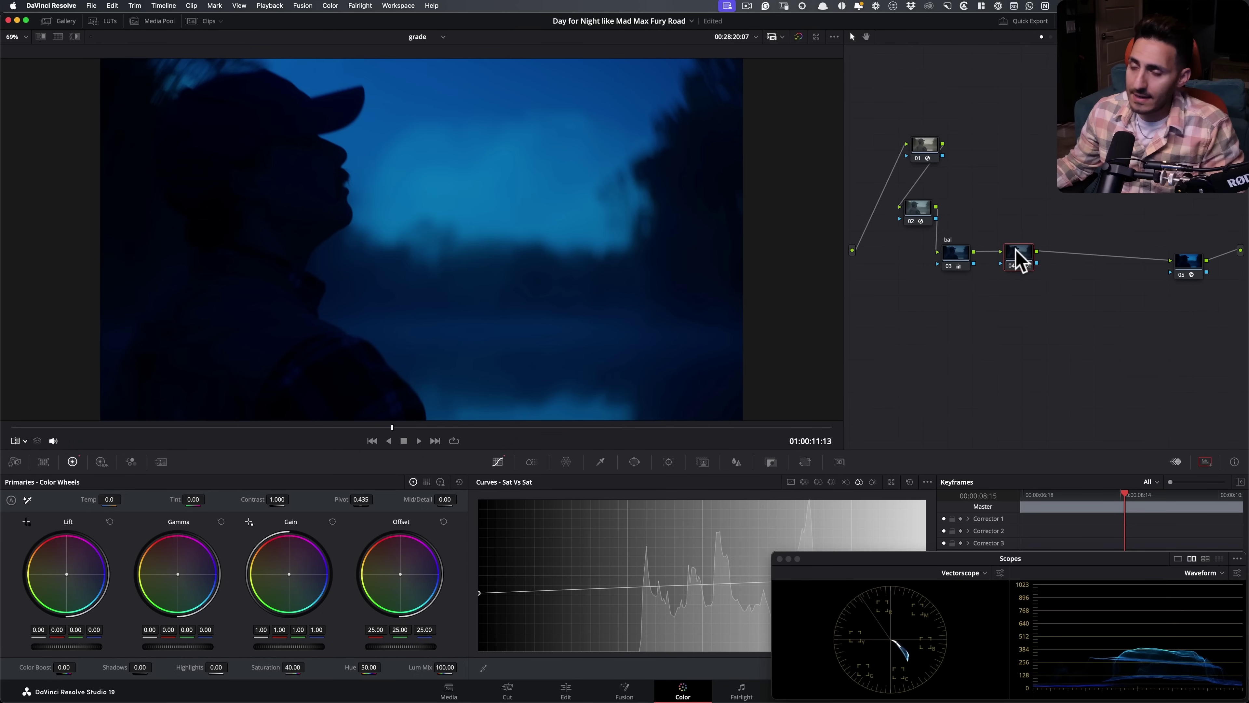
double_click(360, 499)
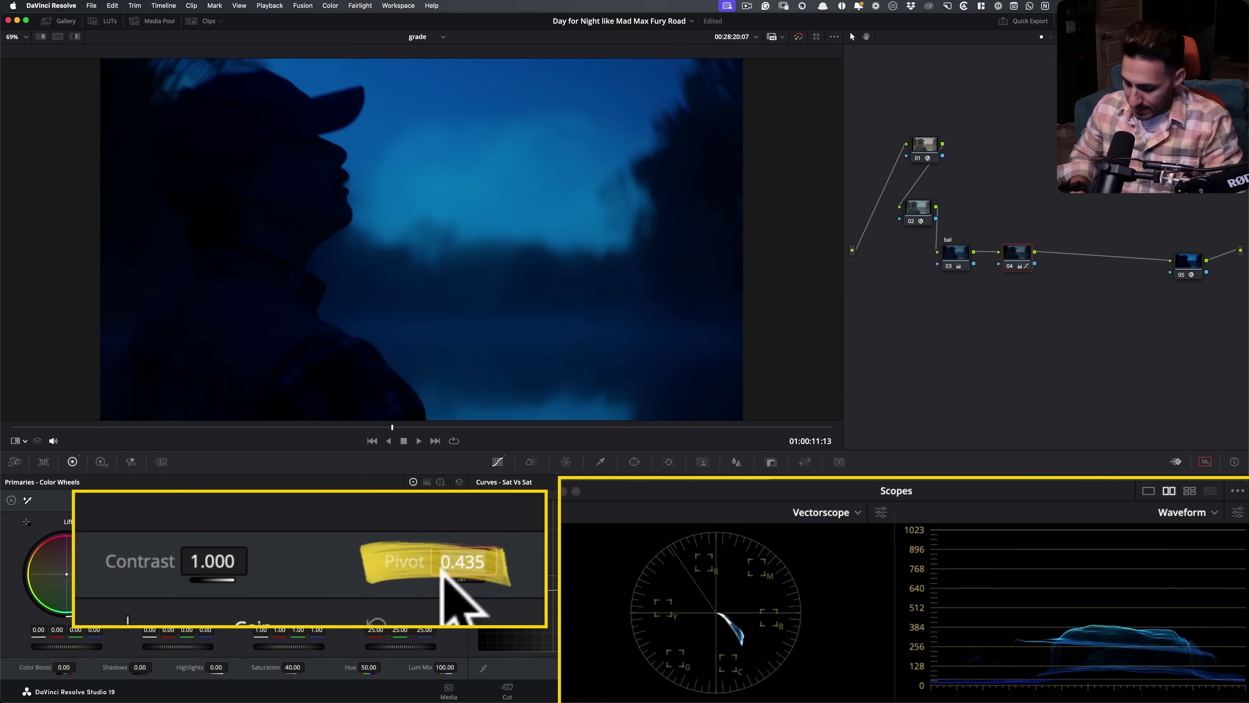
text(.)
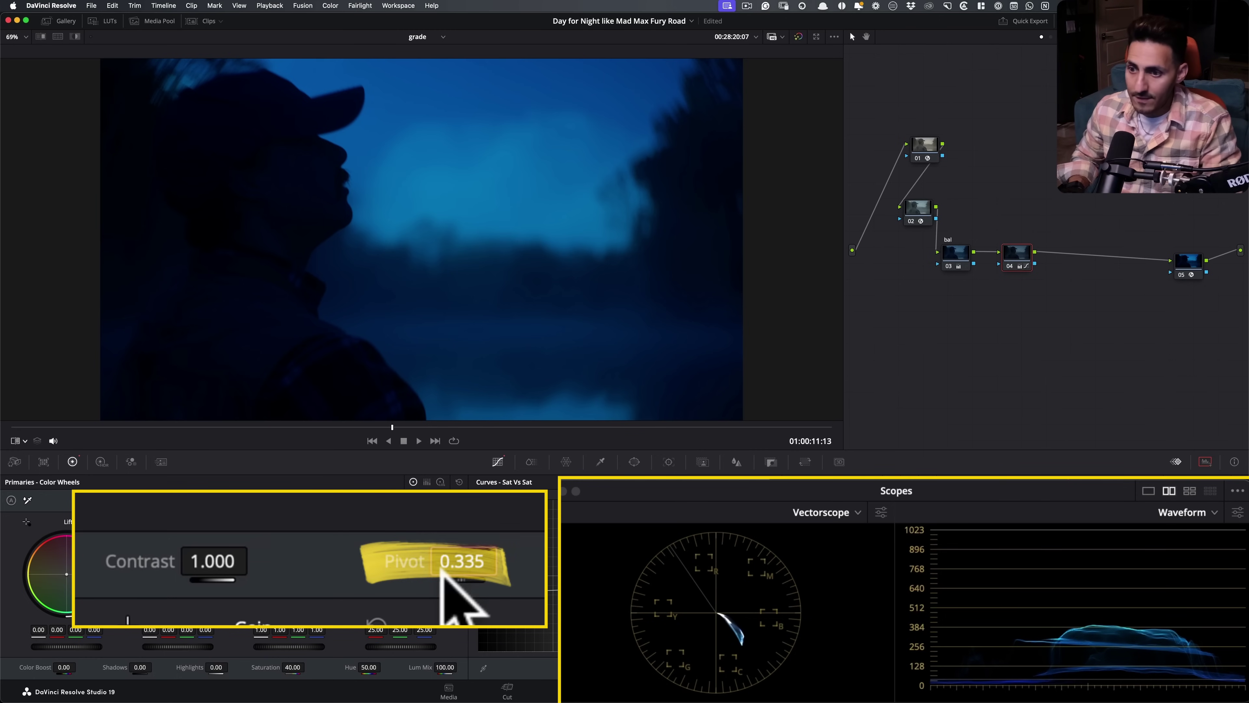
click(1013, 251)
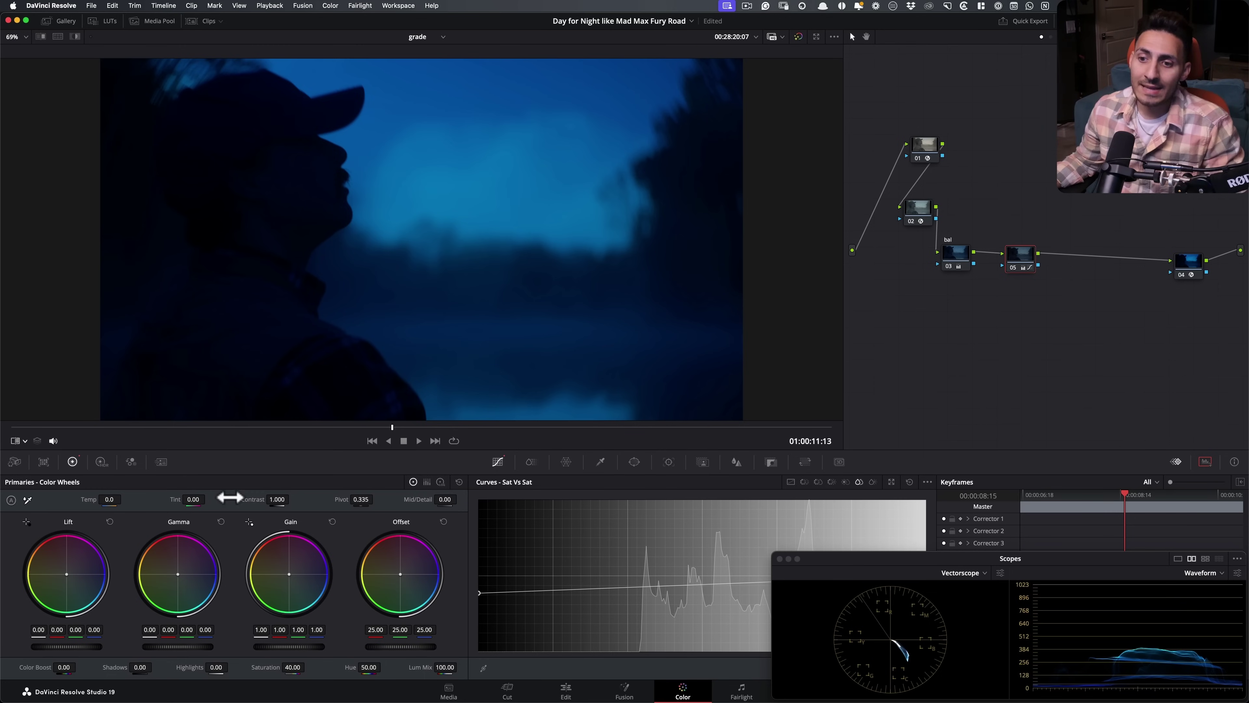
Step: Lower node 04's contrast to 0.900 to lift the man's shadows, checking his face against the contrast reset, and refit the frame
mouse_move(273, 499)
mouse_down()
mouse_move(231, 499)
mouse_move(257, 492)
mouse_up()
scroll(336, 410, up, 1)
scroll(360, 337, up, 1)
drag(369, 347, 503, 465)
drag(454, 388, 441, 394)
double_click(249, 500)
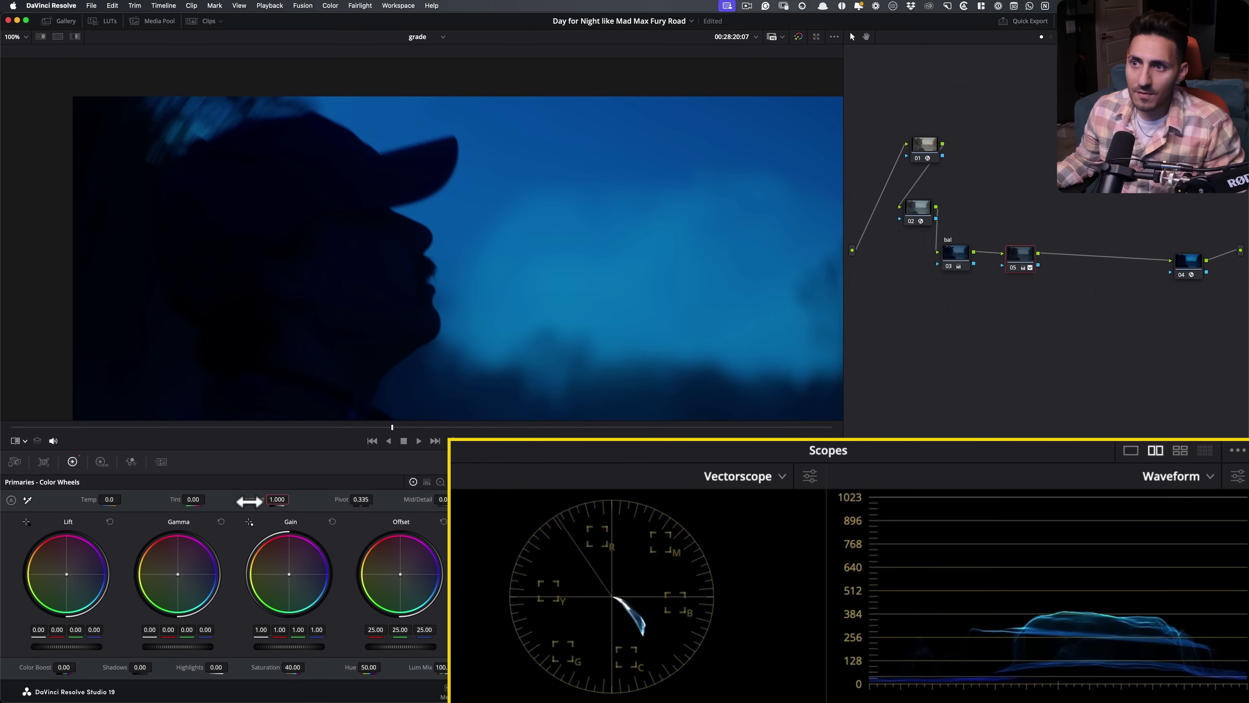
key(super+z)
drag(361, 346, 382, 317)
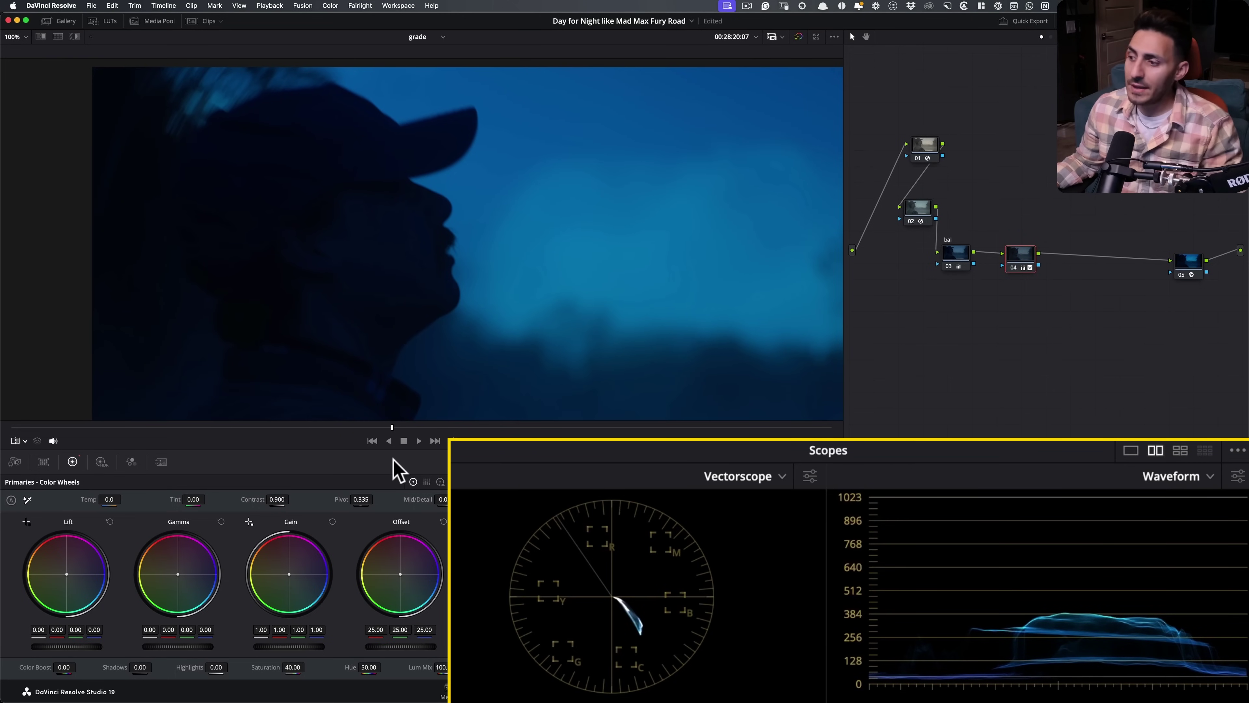
key(shift+z)
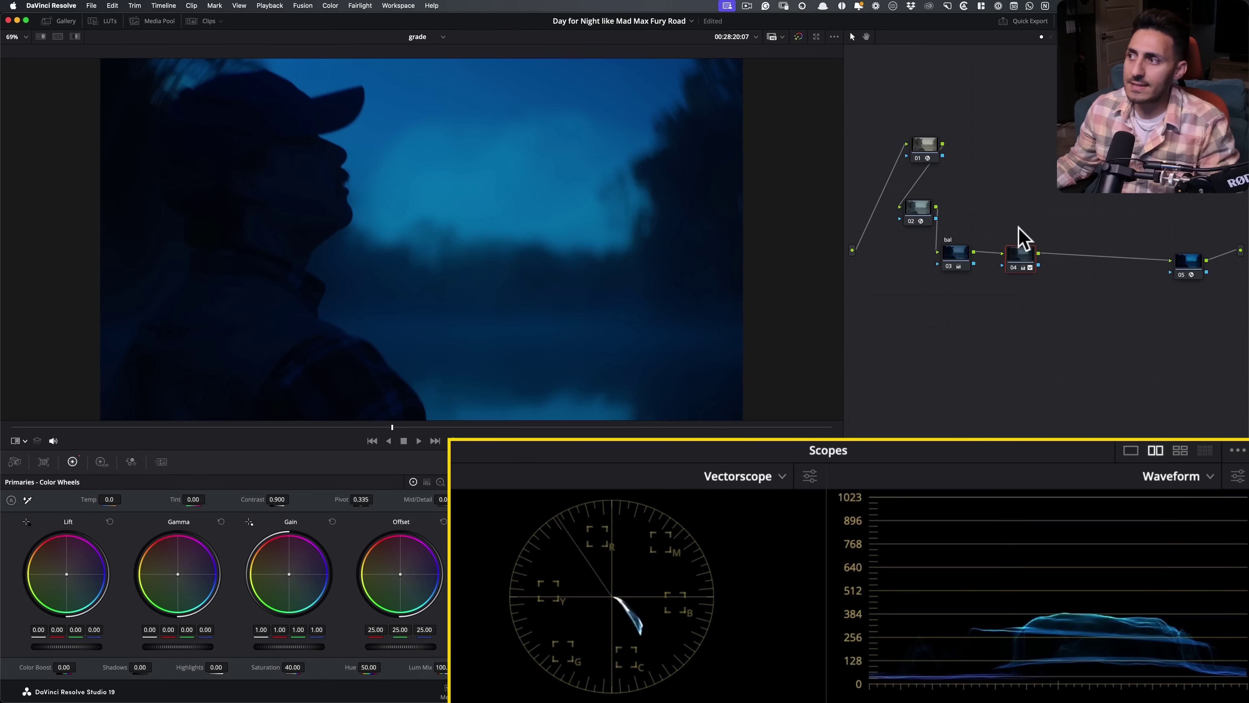
Step: Select node 04 of clip 03, bring back the clip thumbnails, and switch to clip 02
click(1018, 254)
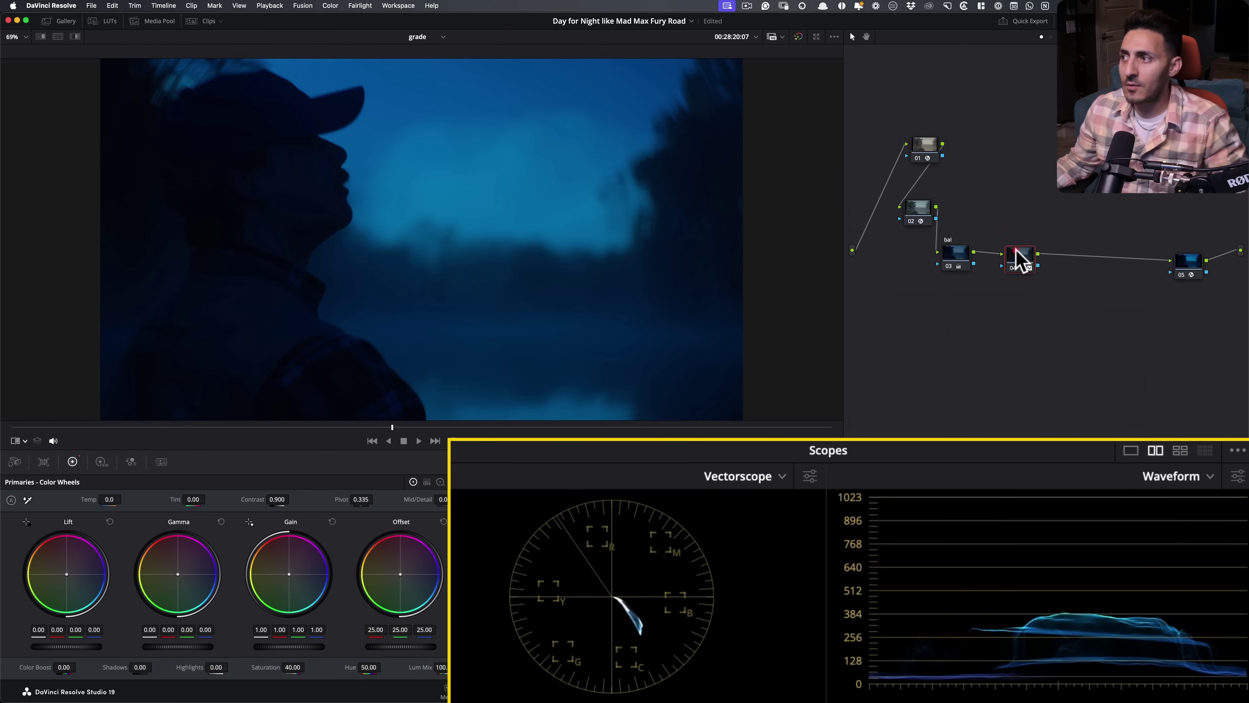
click(204, 21)
click(110, 417)
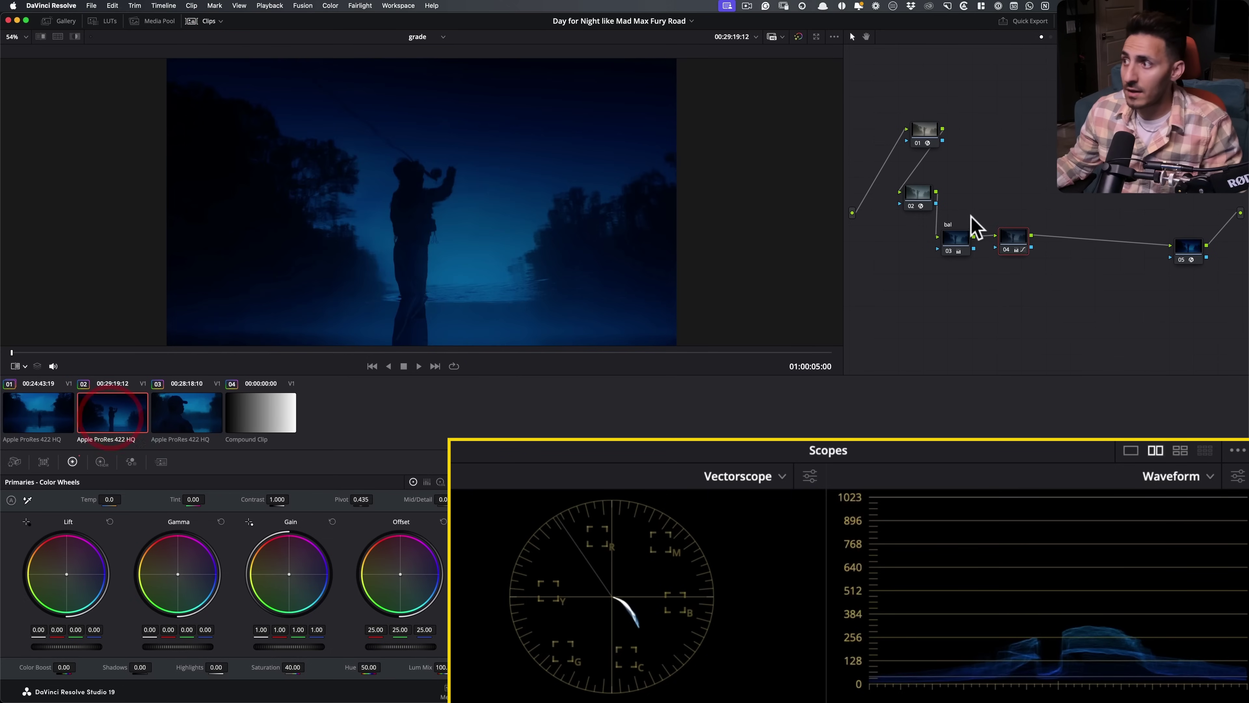
Step: Paste the copied node 04 adjustments onto node 04 of clips 02 and 01, and scrub clip 01 to check them
click(1023, 240)
key(super+v)
click(19, 403)
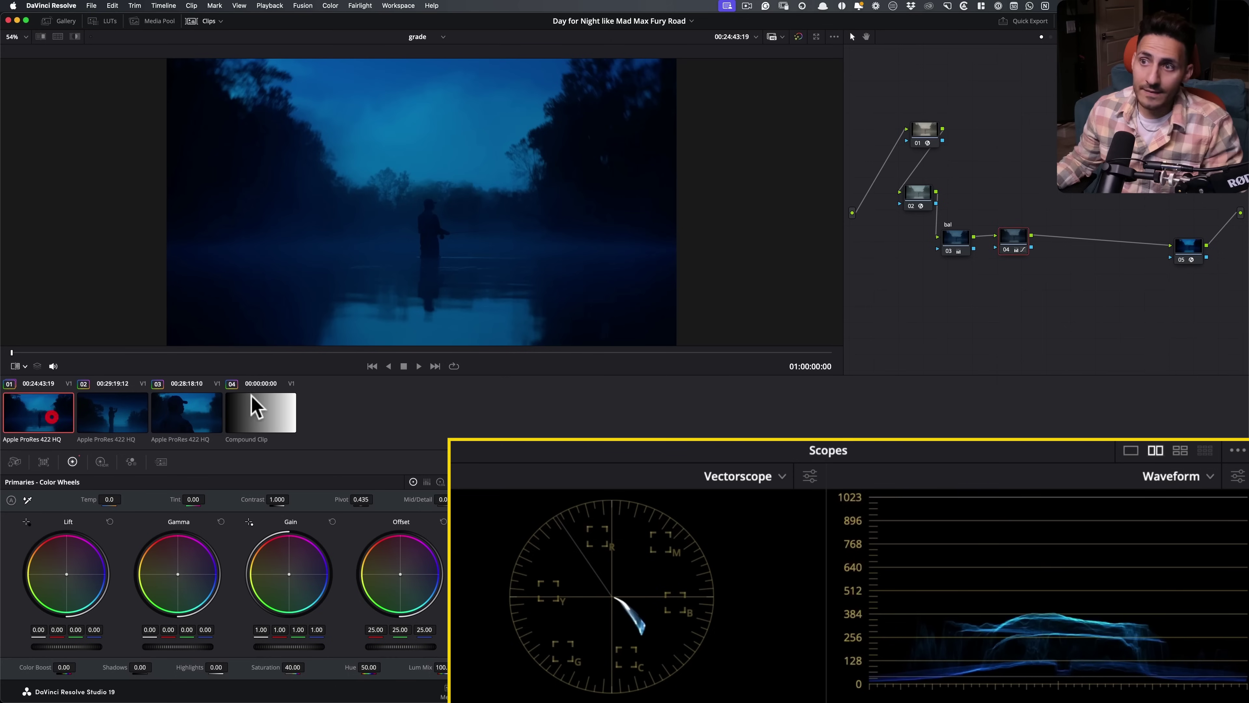
click(1014, 242)
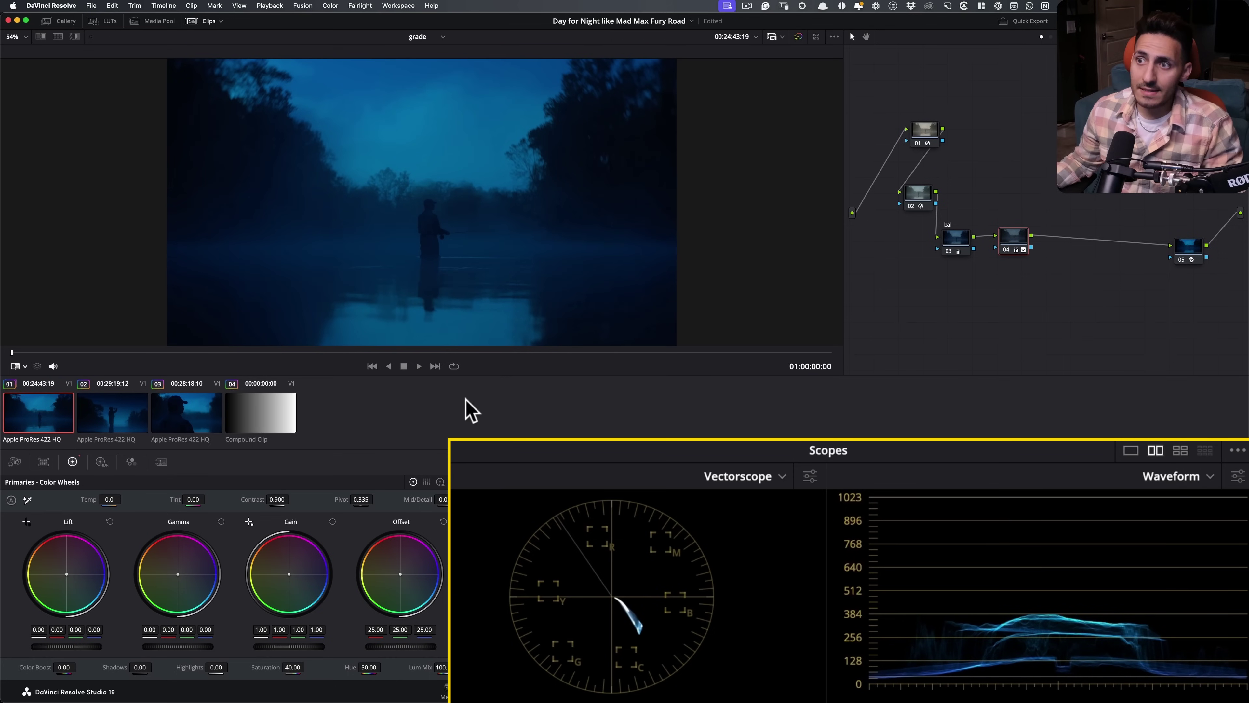
drag(325, 355, 586, 358)
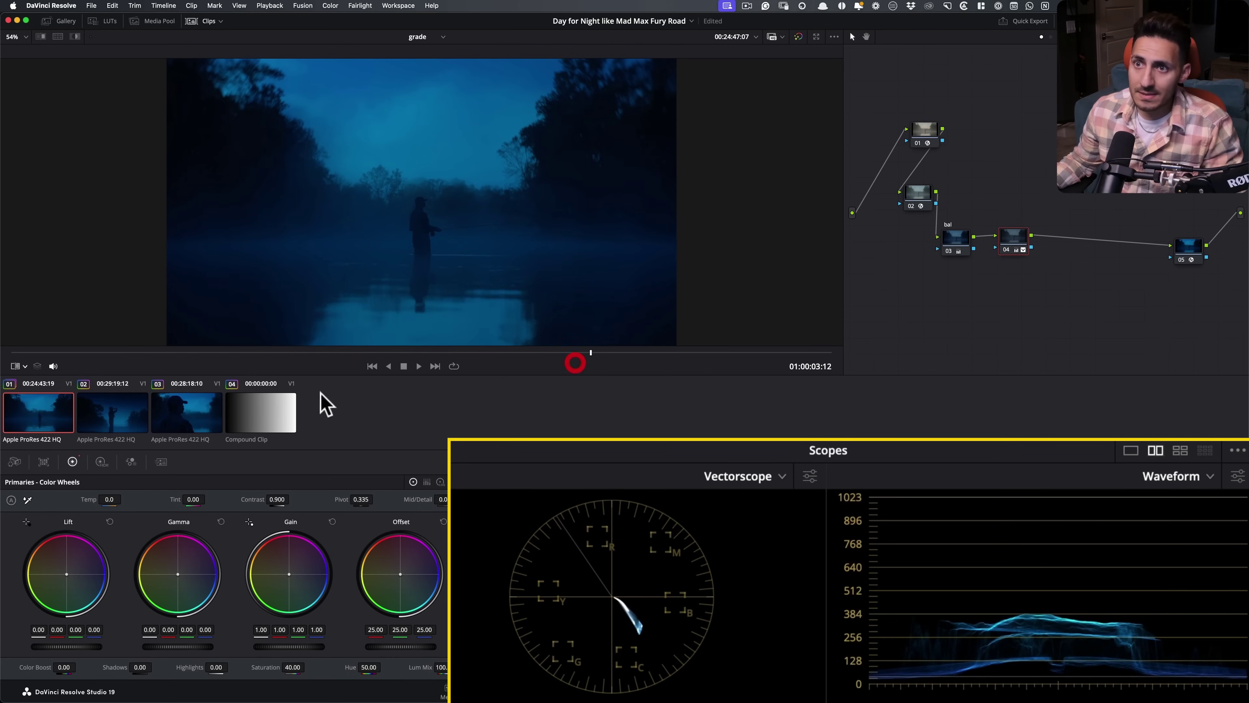
Step: Scrub clip 02 with the clip thumbnails hidden, undoing and redoing the pasted node 04 adjustments to compare its shadows
click(97, 416)
drag(241, 354, 391, 357)
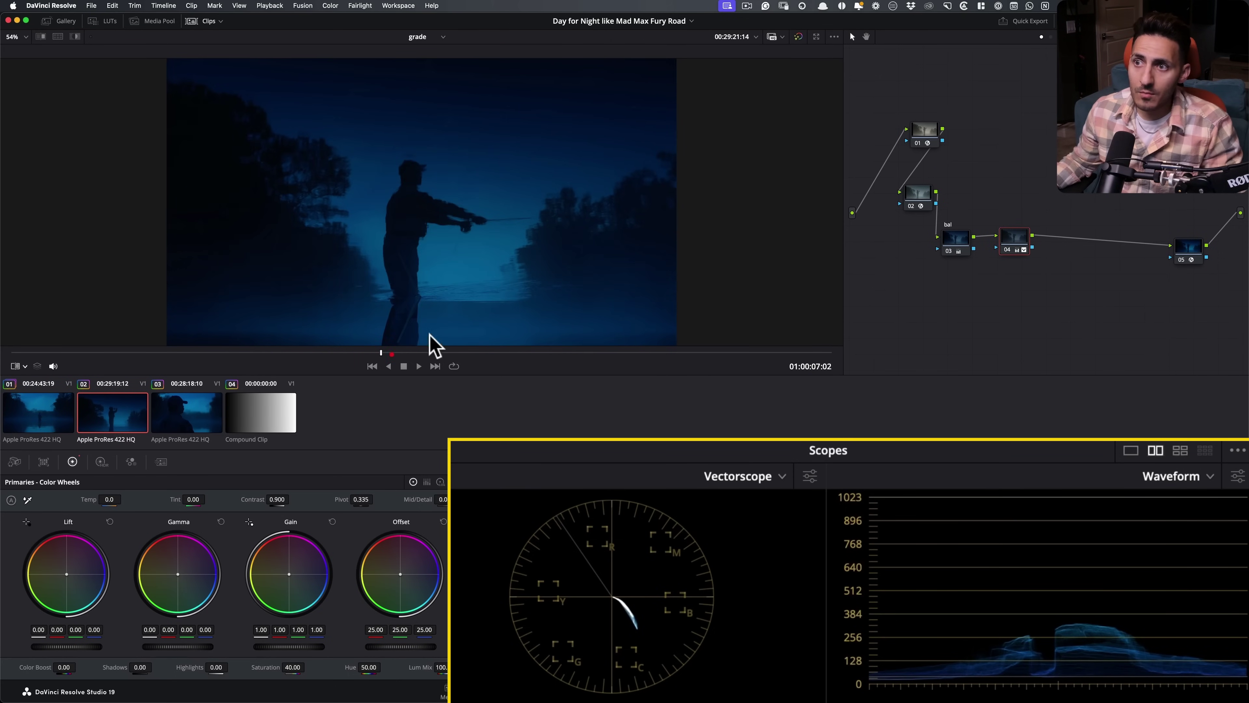
click(204, 21)
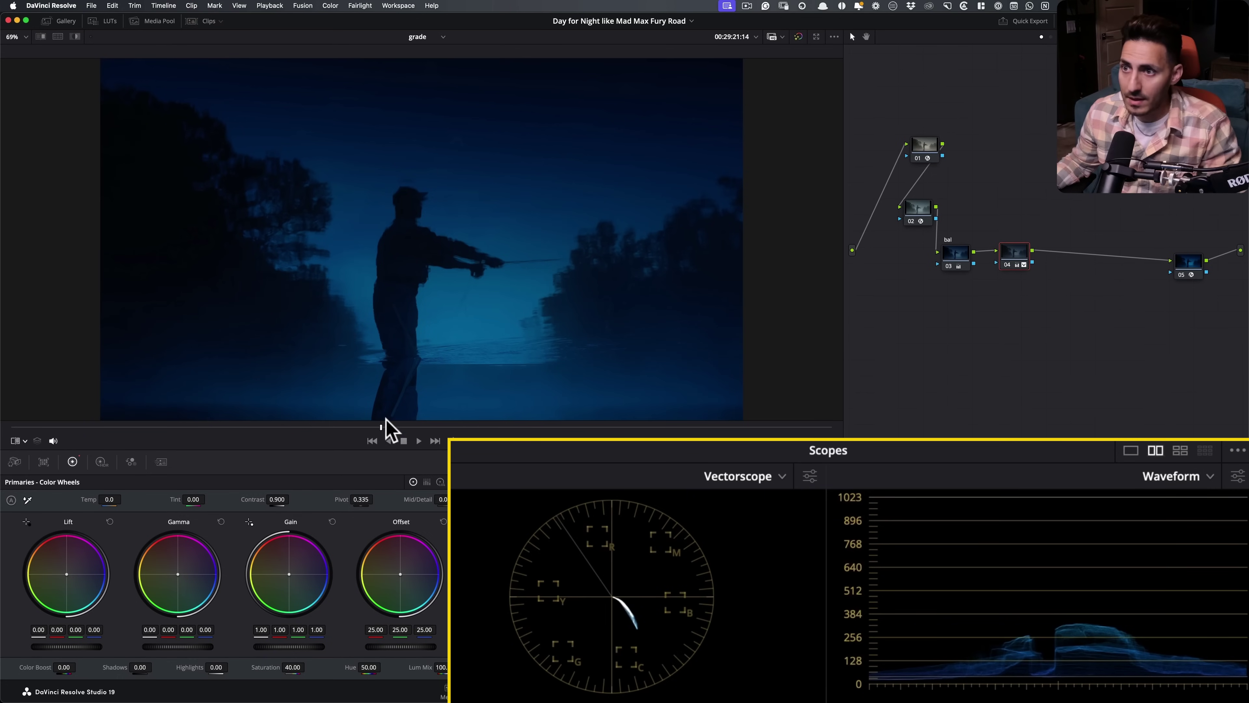
drag(316, 427, 351, 427)
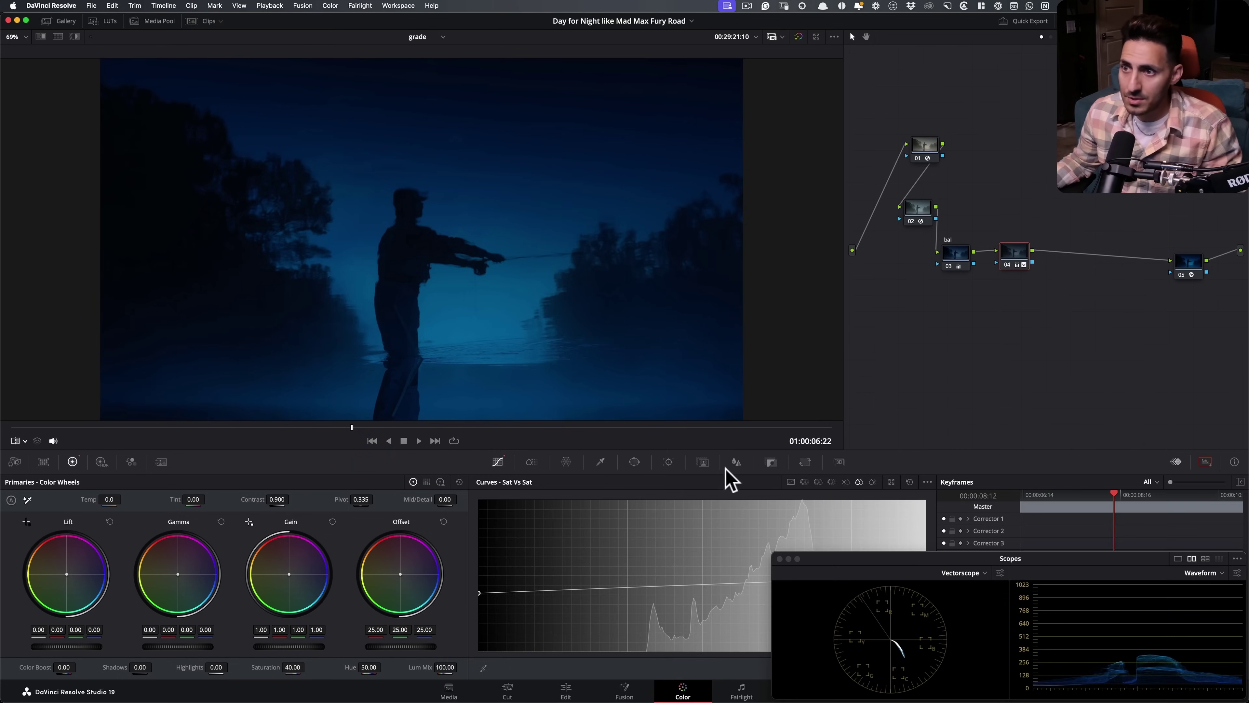
key(super+z)
key(super+z)
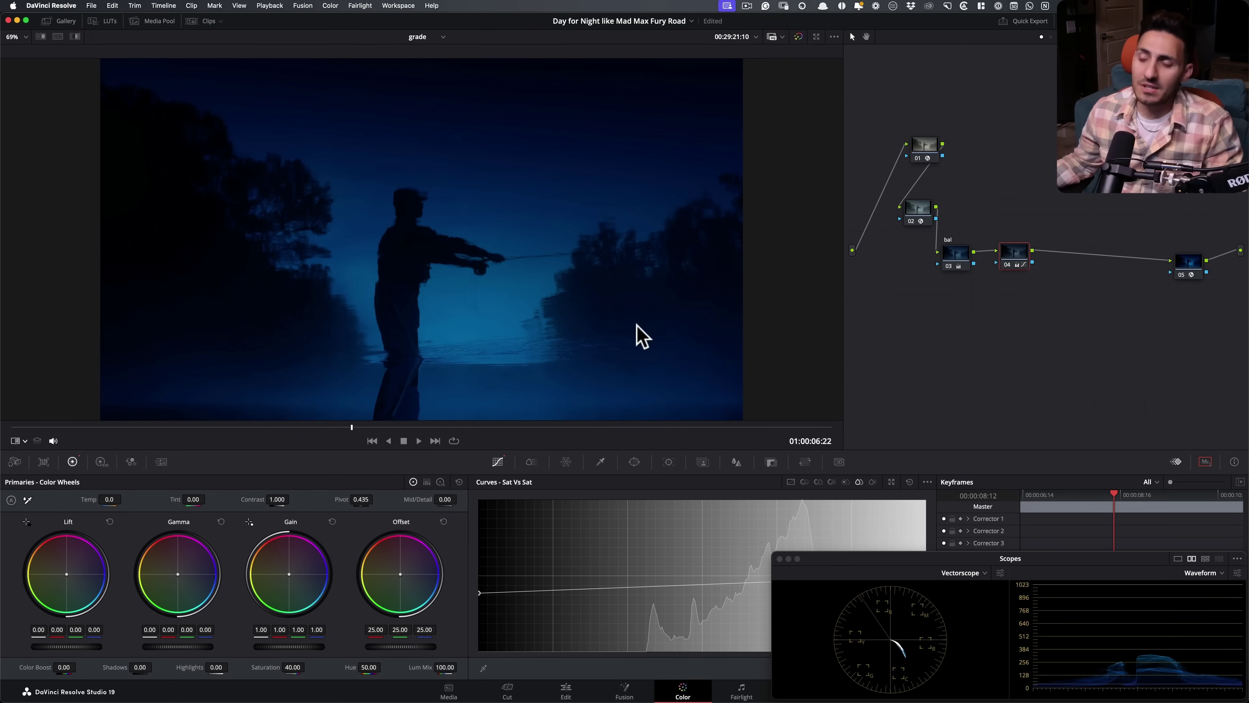
key(super+shift+z)
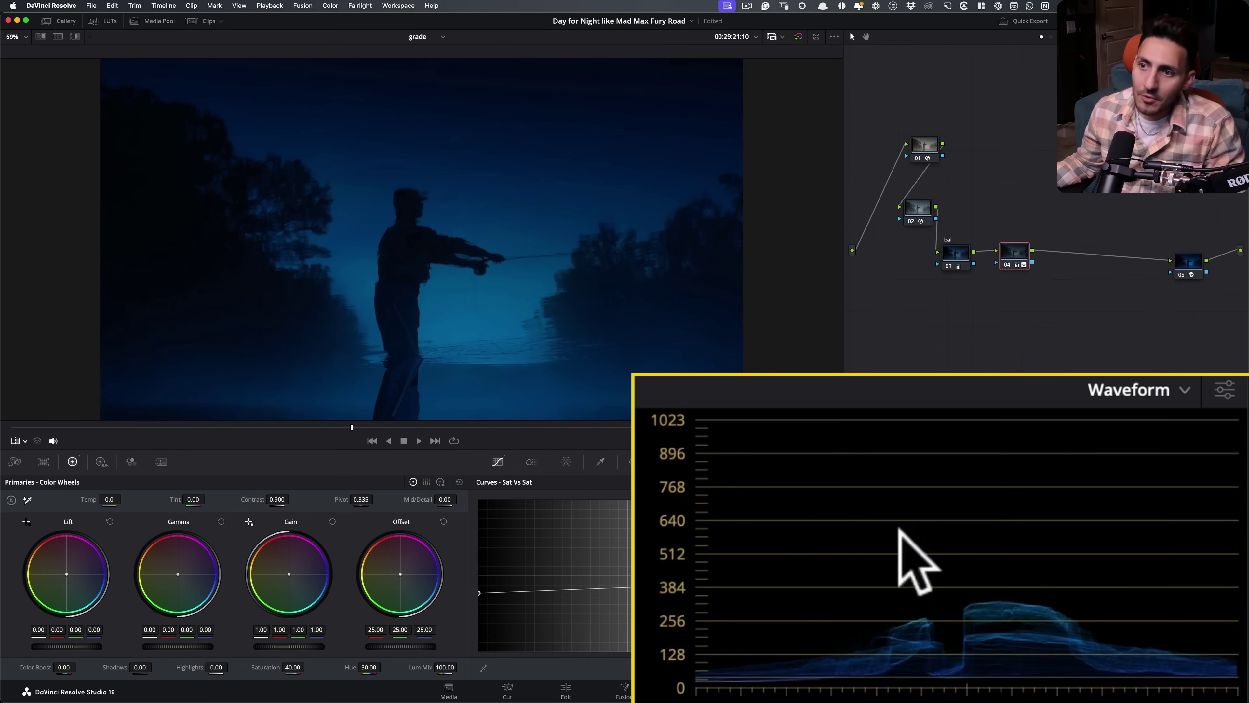
Step: Wipe to the Mad Max reference stills and cycle through them to examine their levels on the waveform
key(super+w)
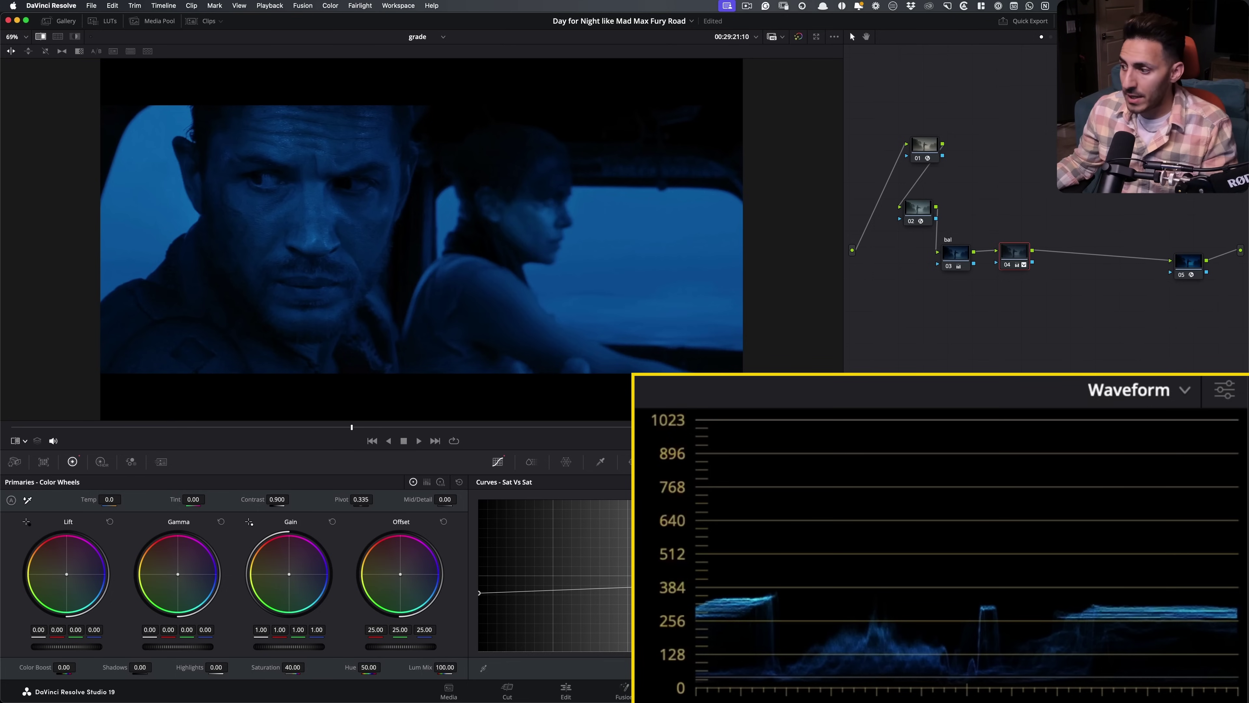
key(alt+super+n)
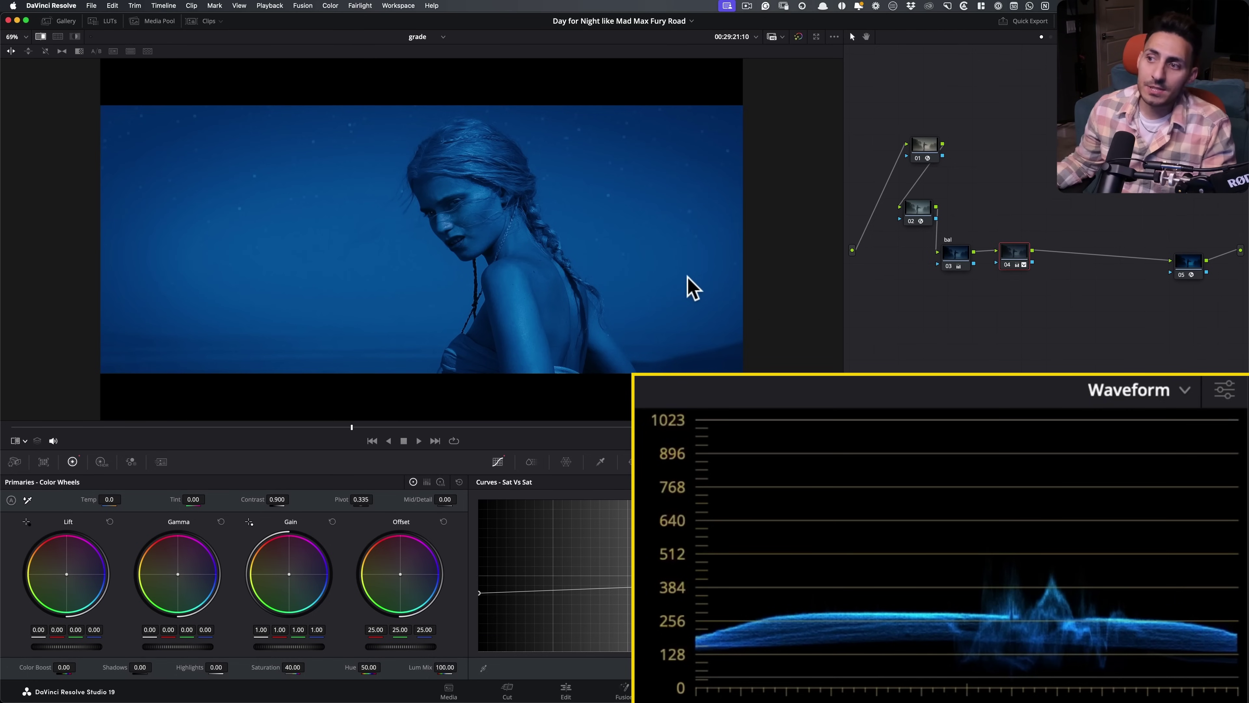
key(alt+super+n)
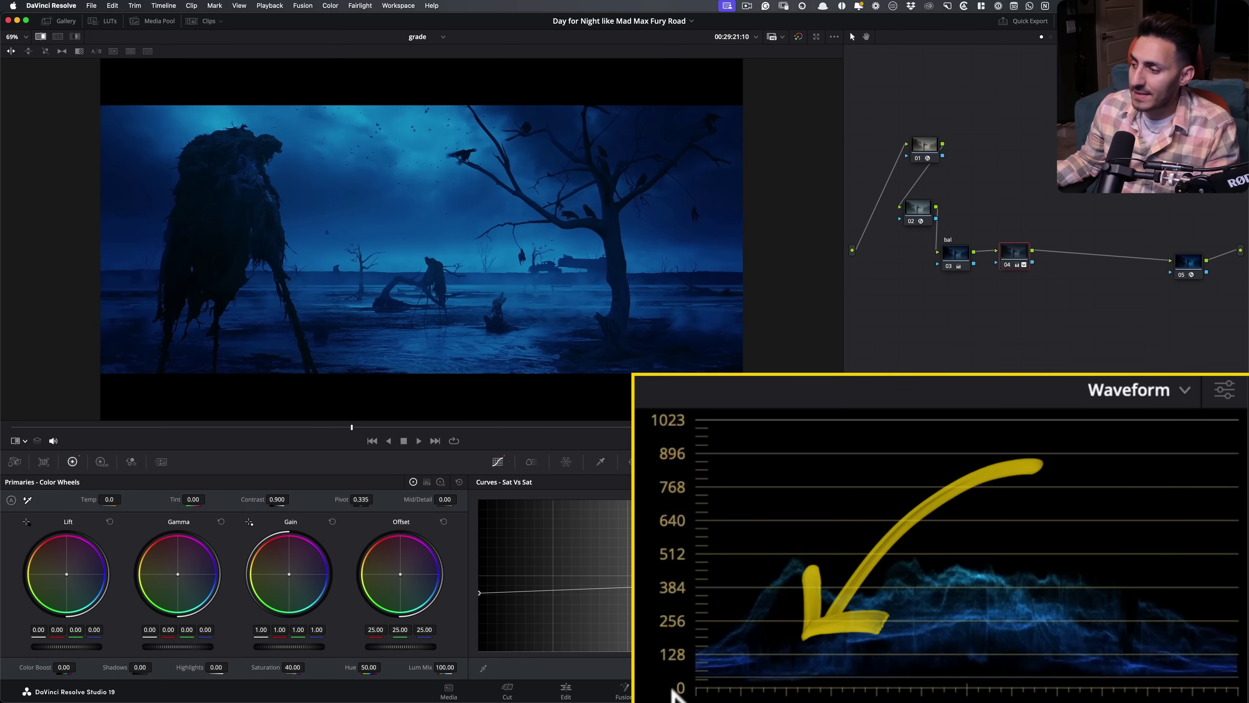
key(super+w)
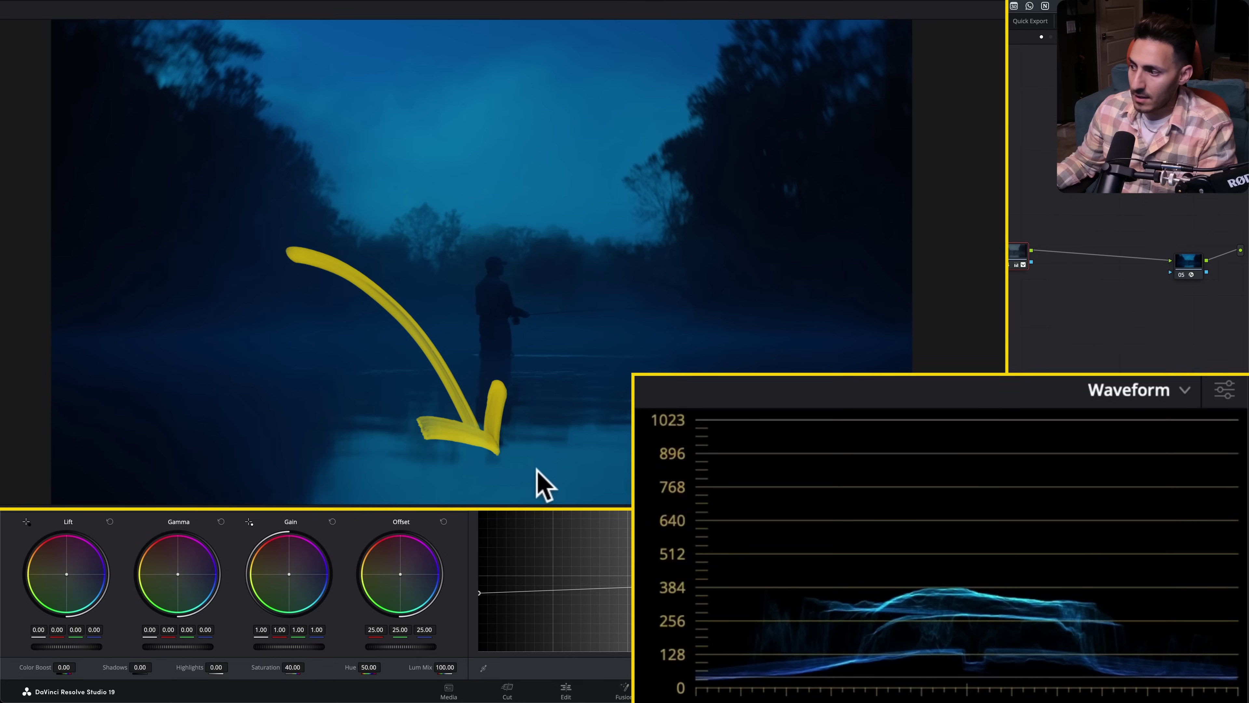
Step: Step through clips 01 to 03 to examine their waveform levels, and compare clip 01 with the bare-tree reference still
click(24, 511)
click(44, 485)
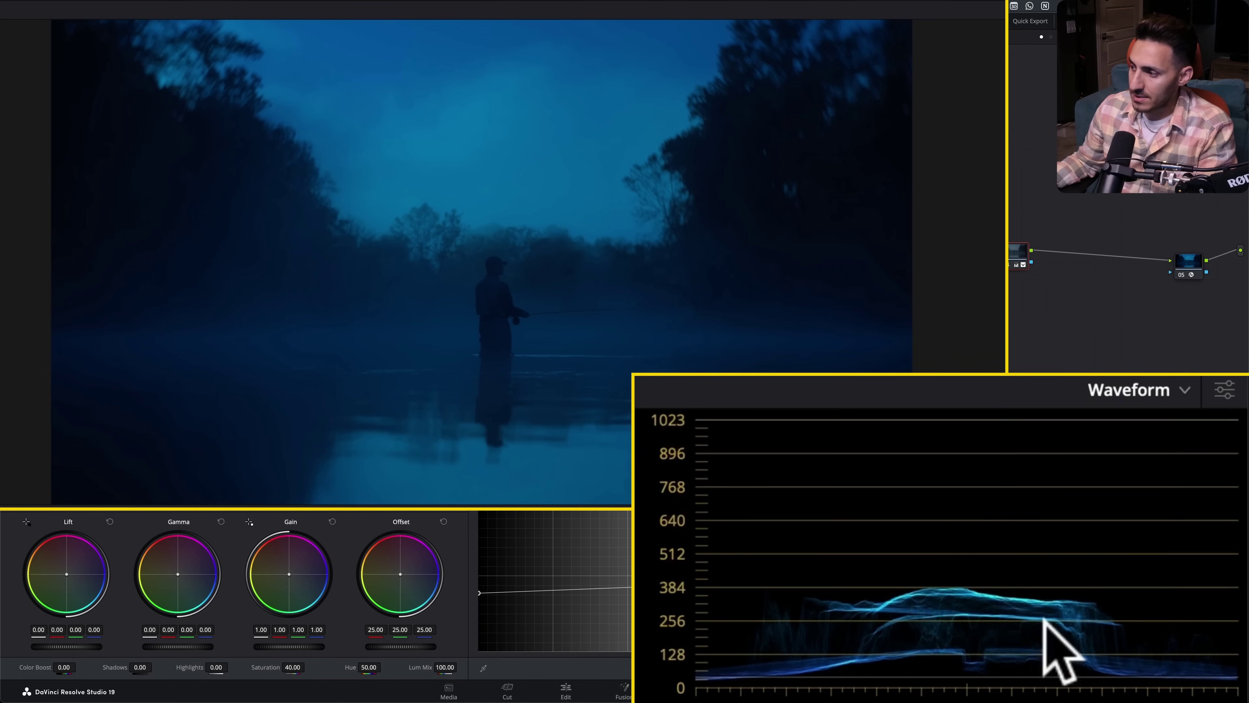
key(Down)
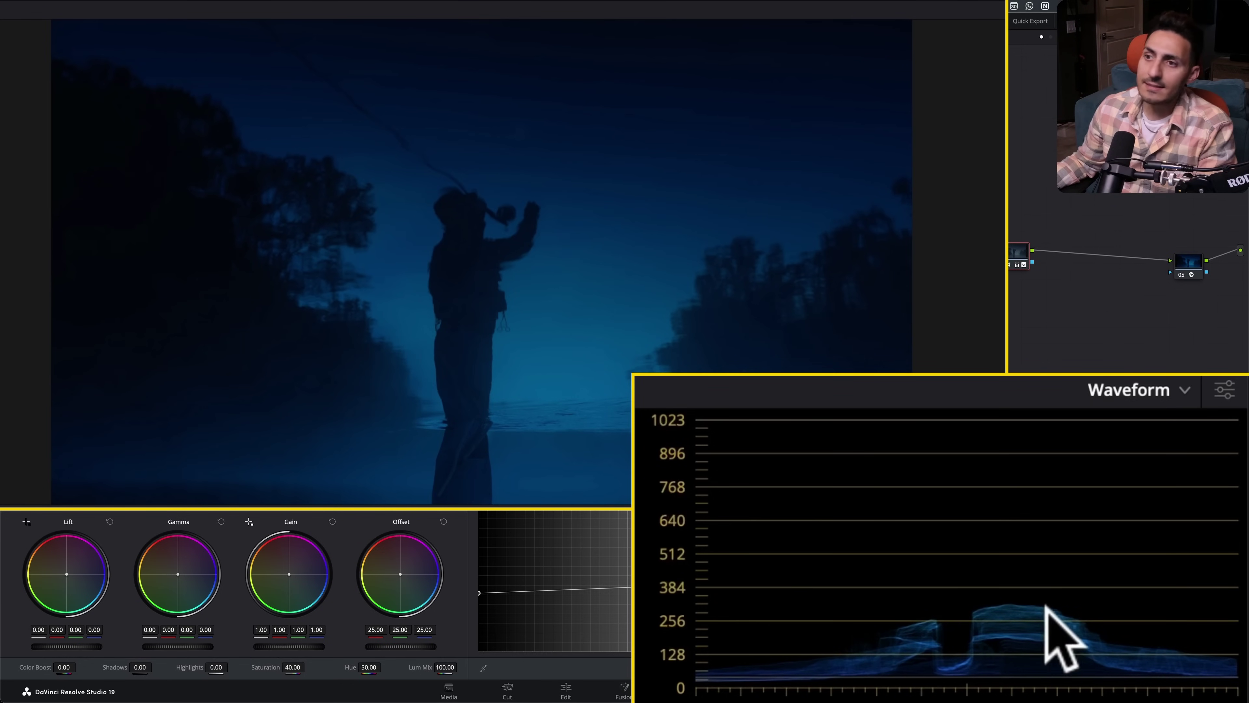
key(Up)
key(Down)
key(Down)
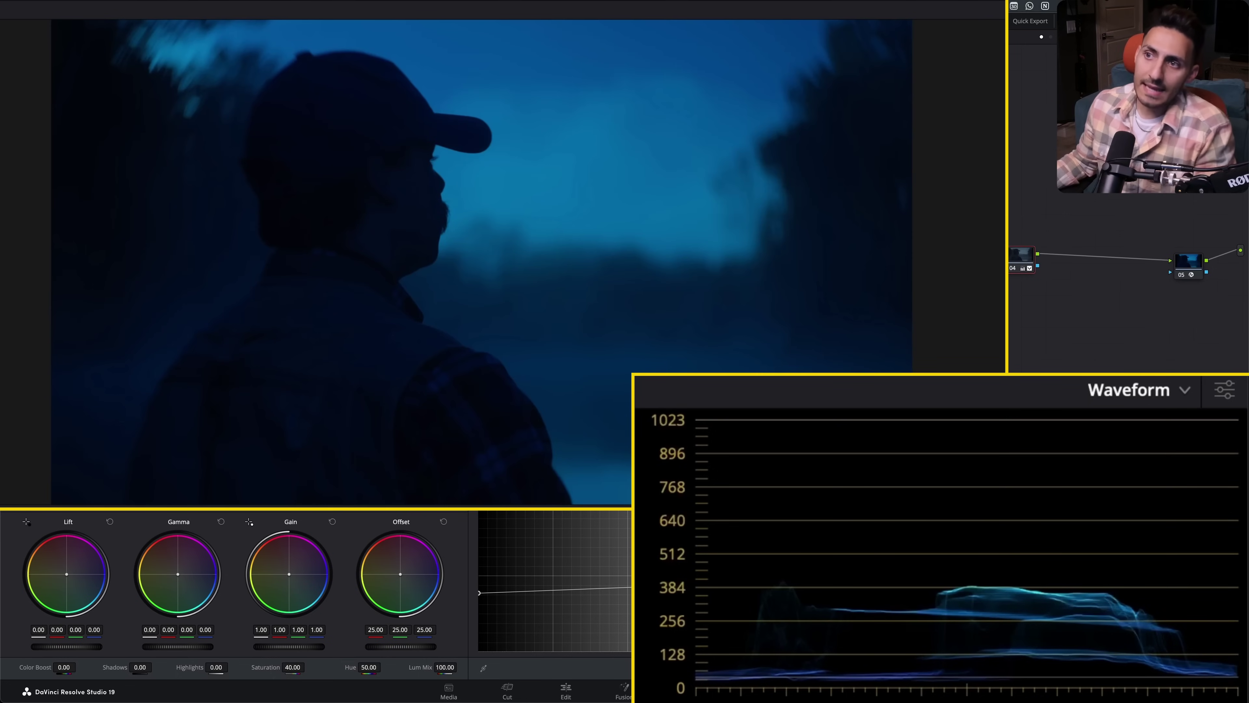
drag(660, 520, 566, 520)
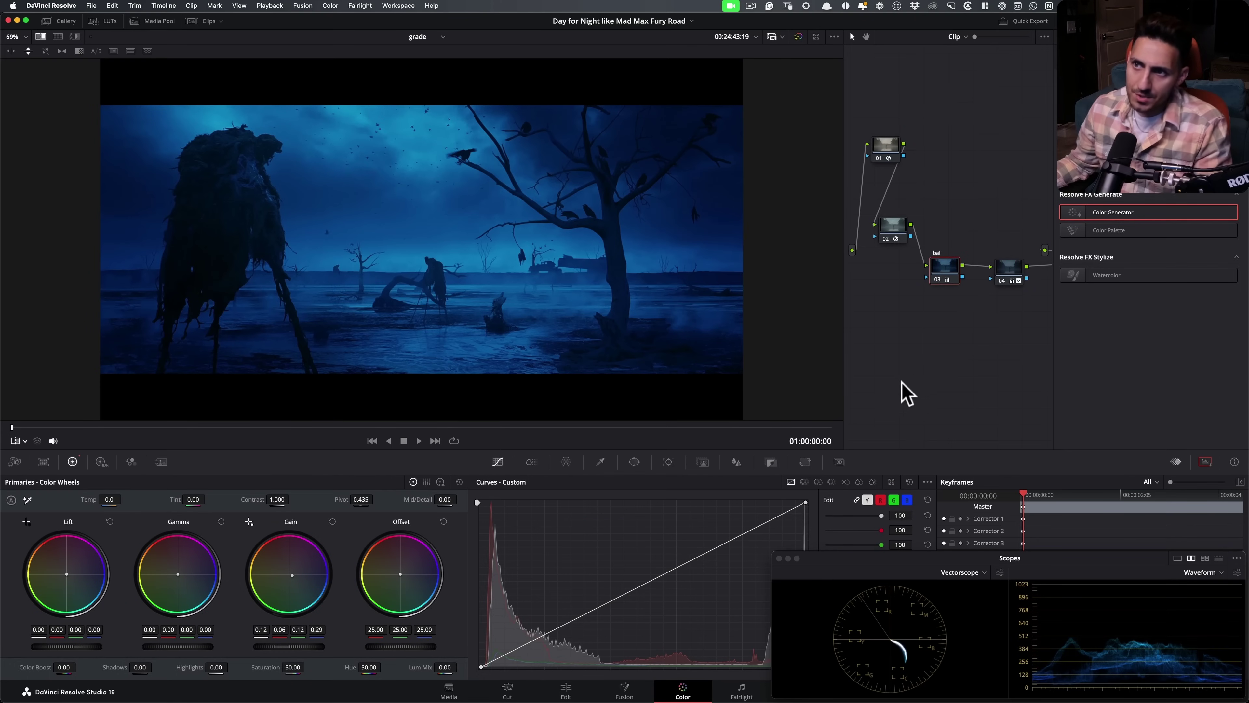
key(super+w)
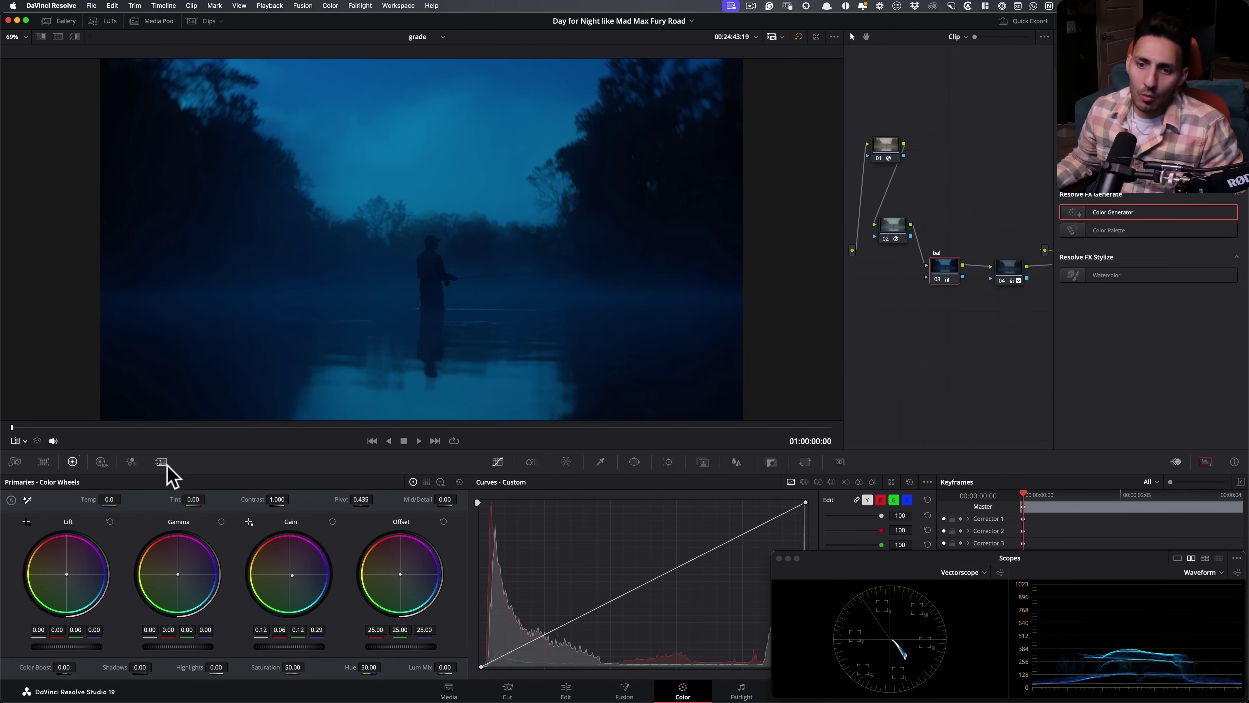
Step: On clip 01's node 03, set the HDR Specular exposure to 3.50 and the Highlight exposure to -0.50
click(99, 463)
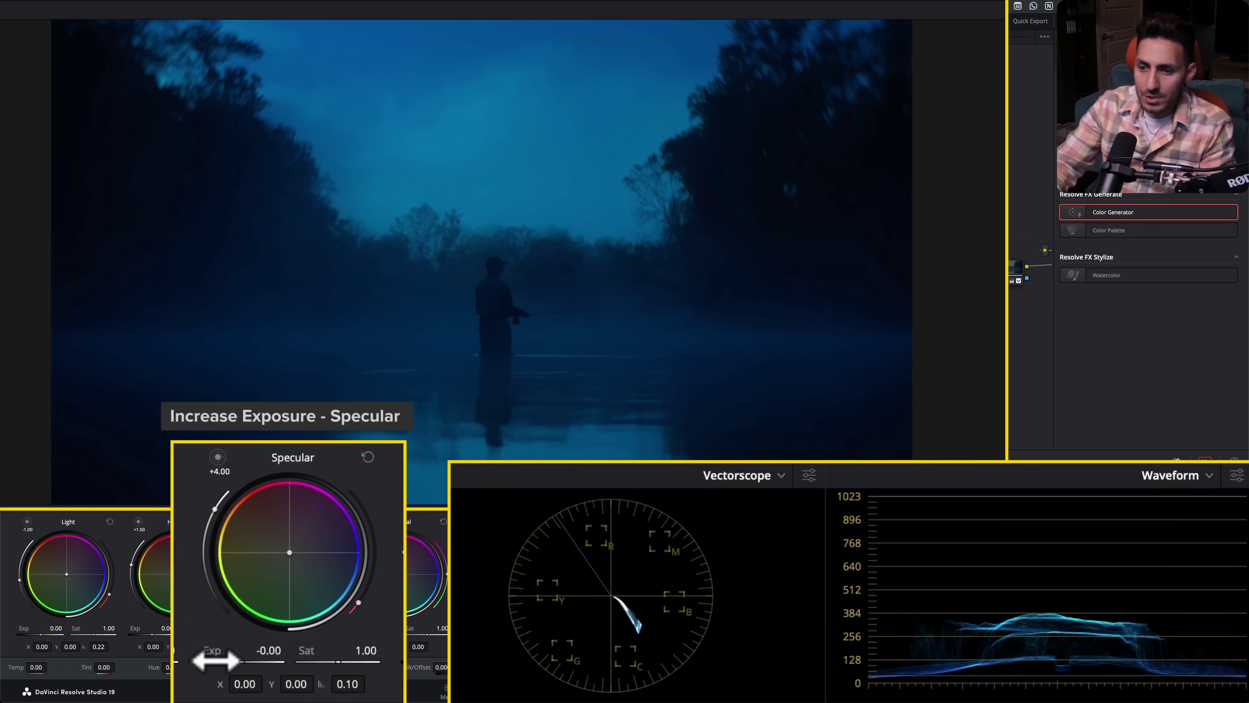
drag(217, 661, 218, 661)
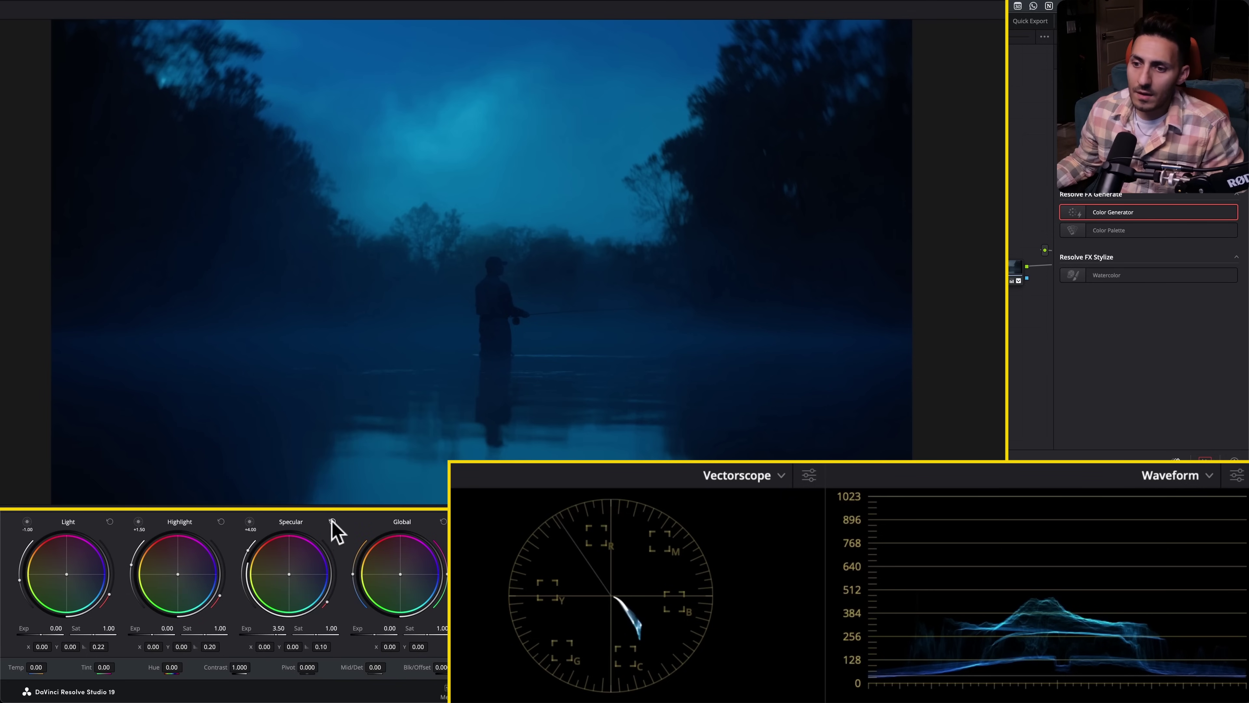
key(super+z)
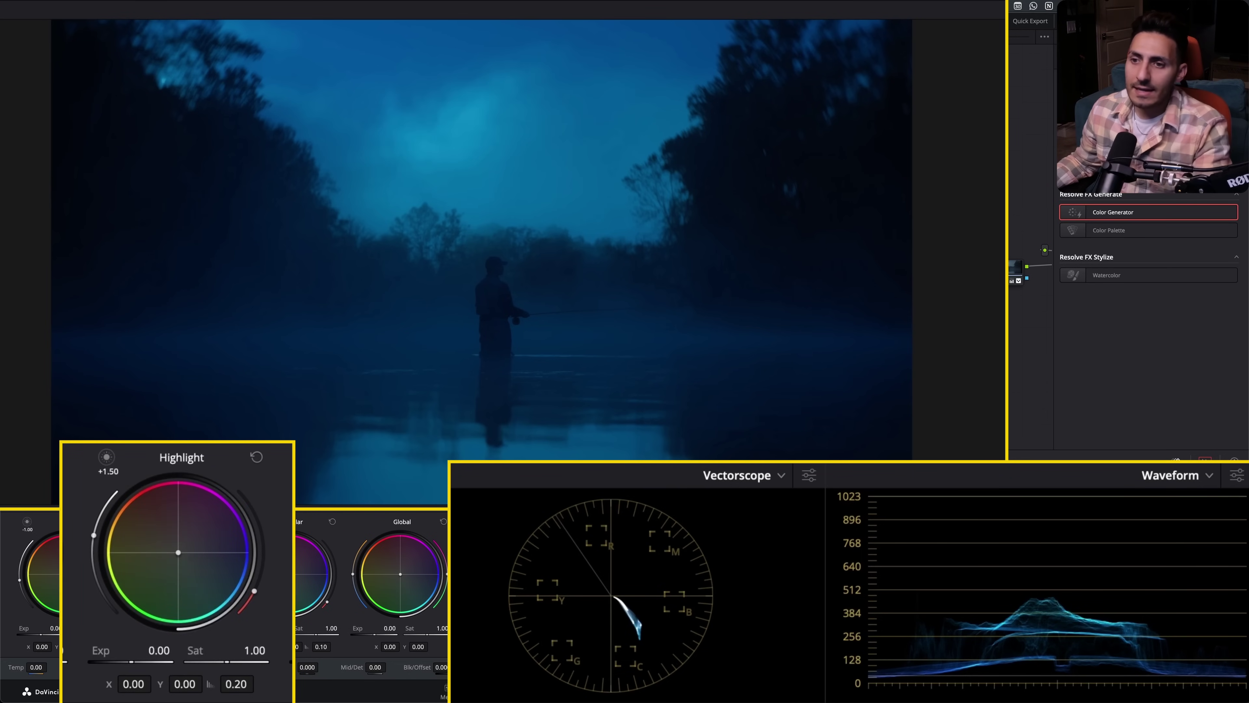
drag(159, 650, 137, 650)
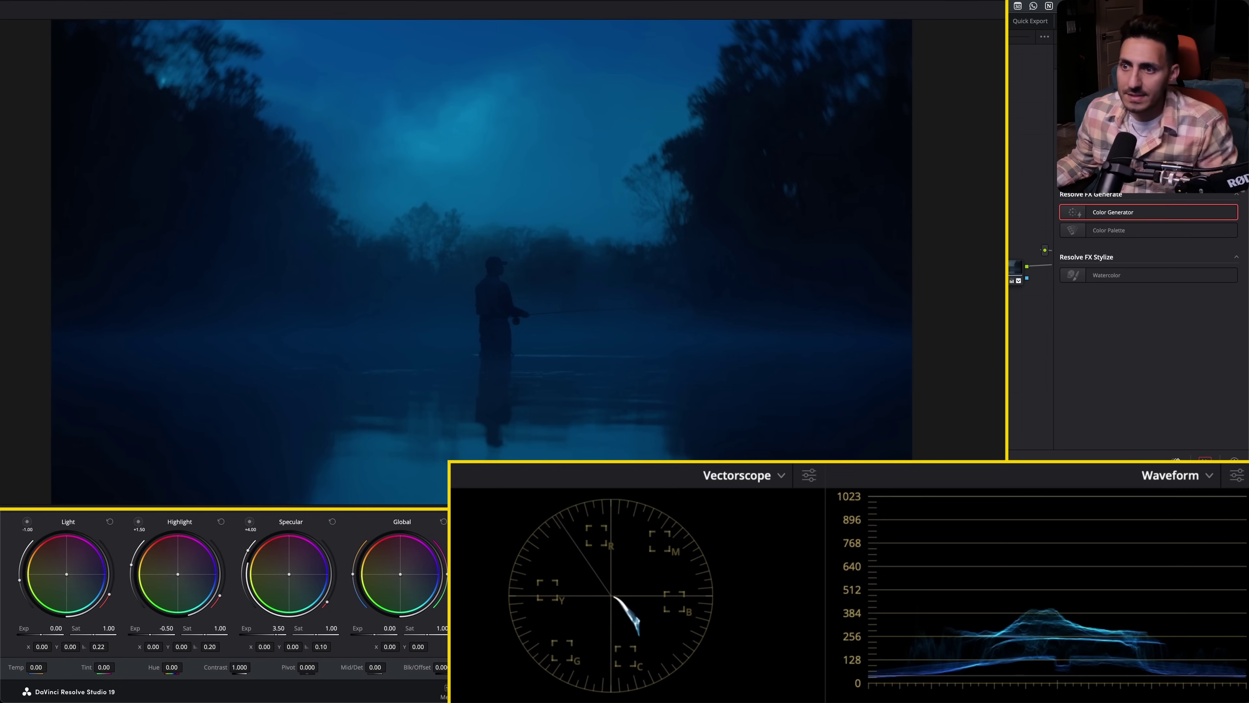
Step: Show clip 01 beside the reference still and shift node 02's Color Generator color to a slightly paler, less cyan blue
key(super+w)
key(alt+super+w)
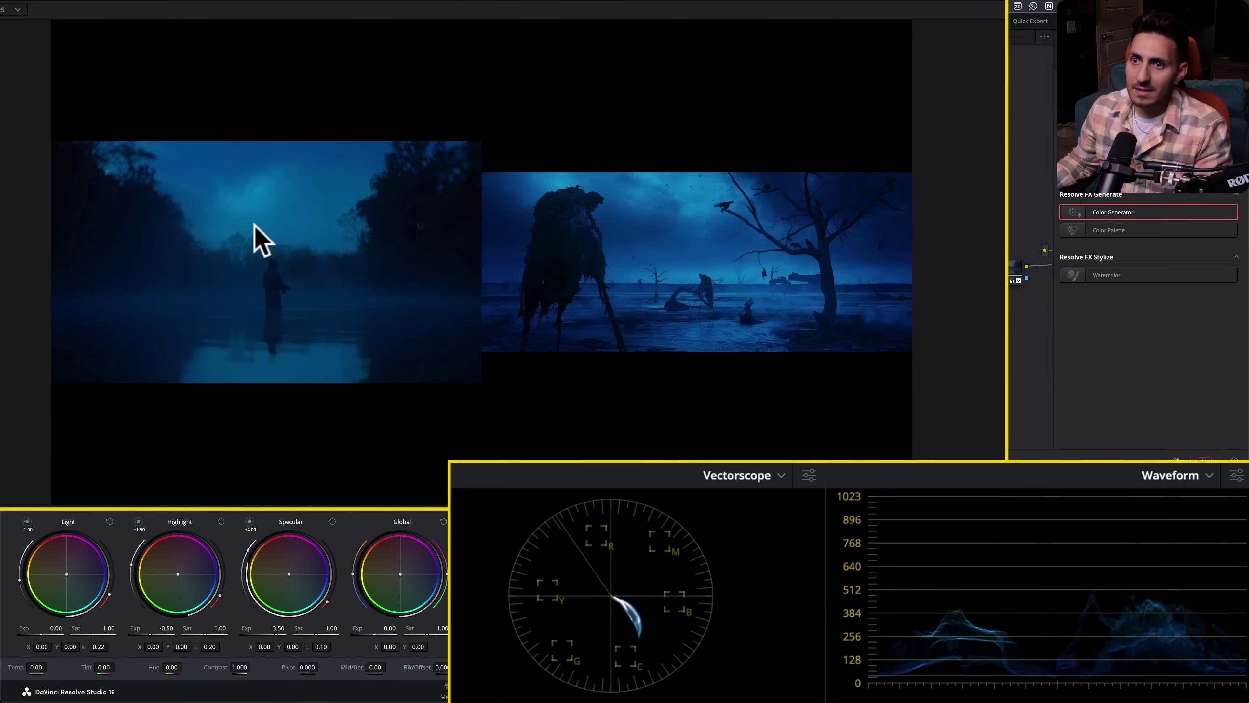
click(962, 219)
click(892, 227)
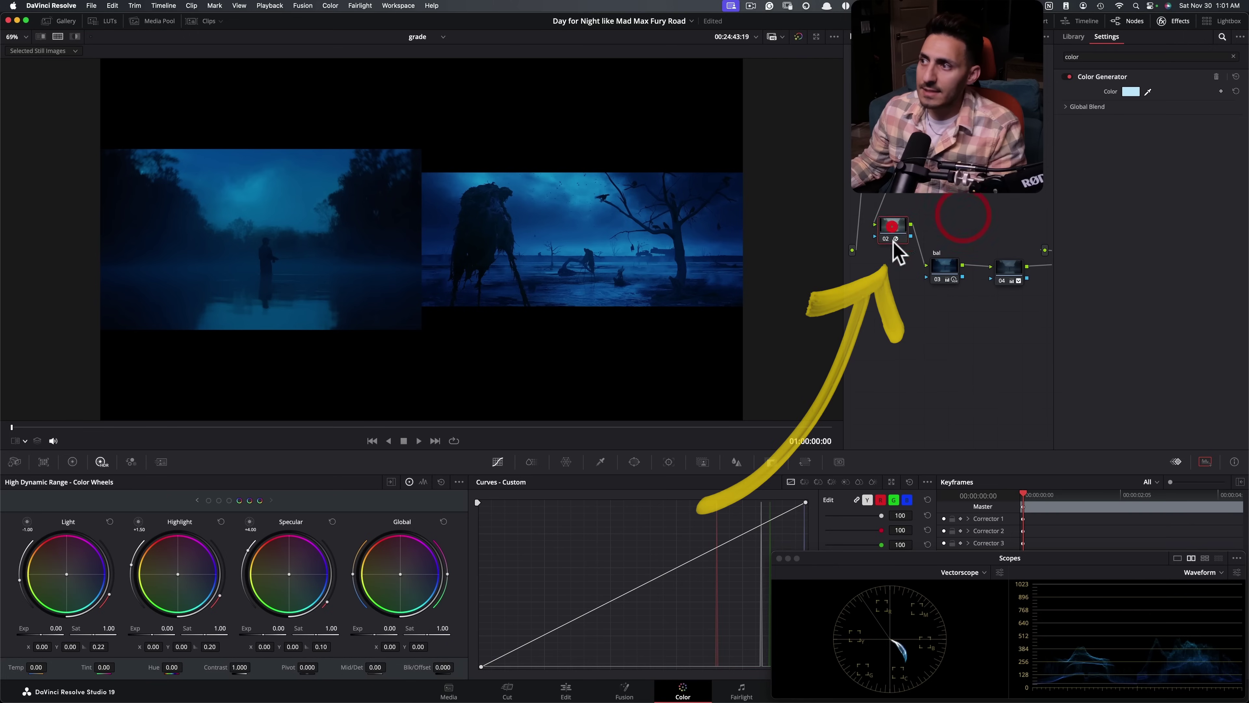
click(1131, 92)
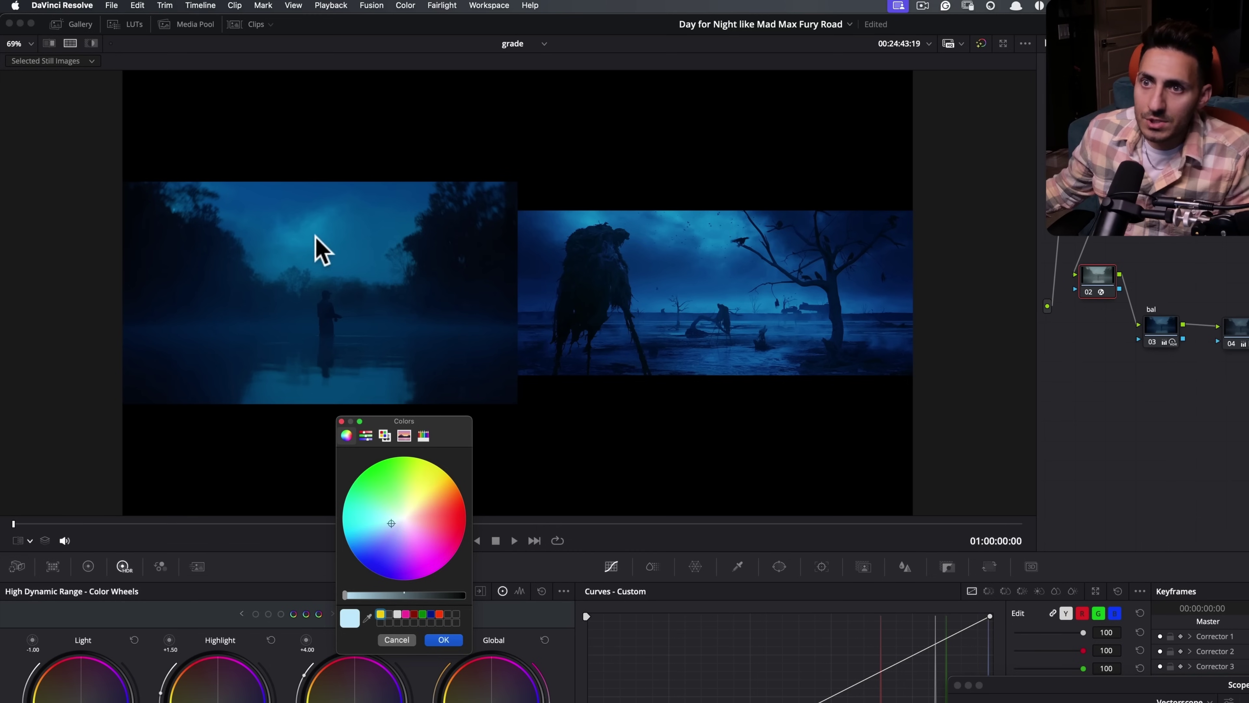
drag(392, 523, 394, 524)
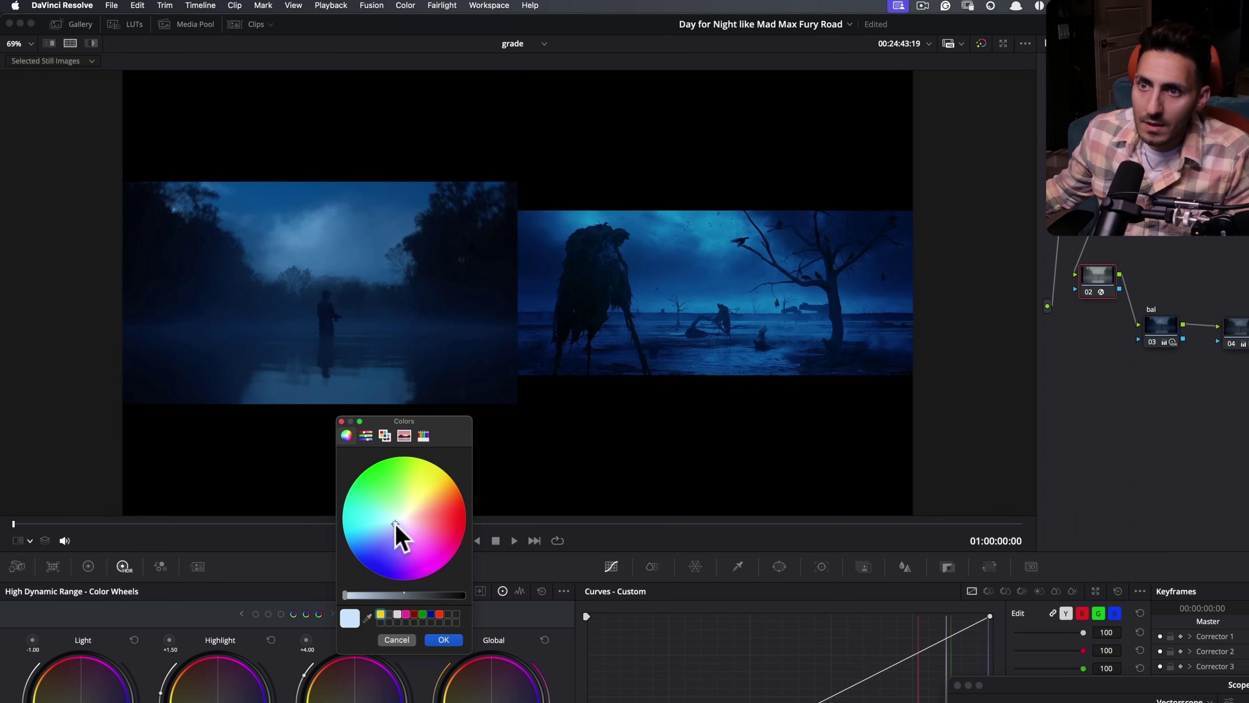
drag(395, 525, 394, 523)
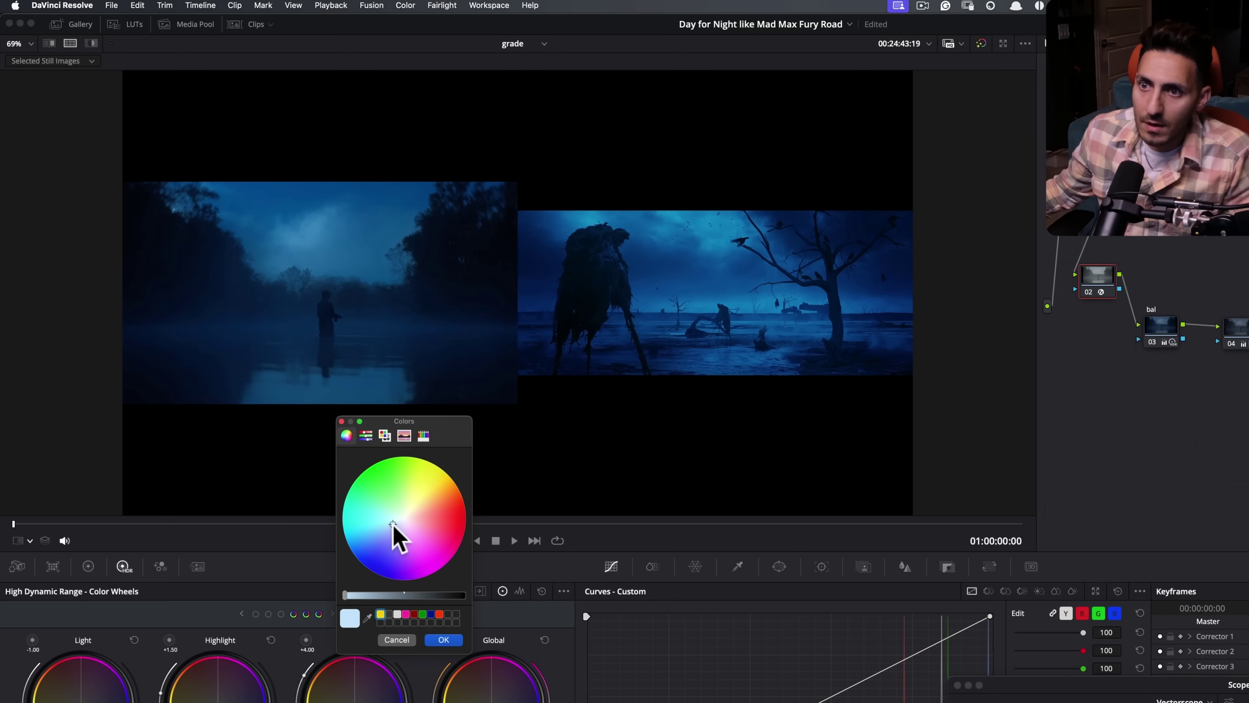
drag(392, 524, 393, 523)
click(441, 639)
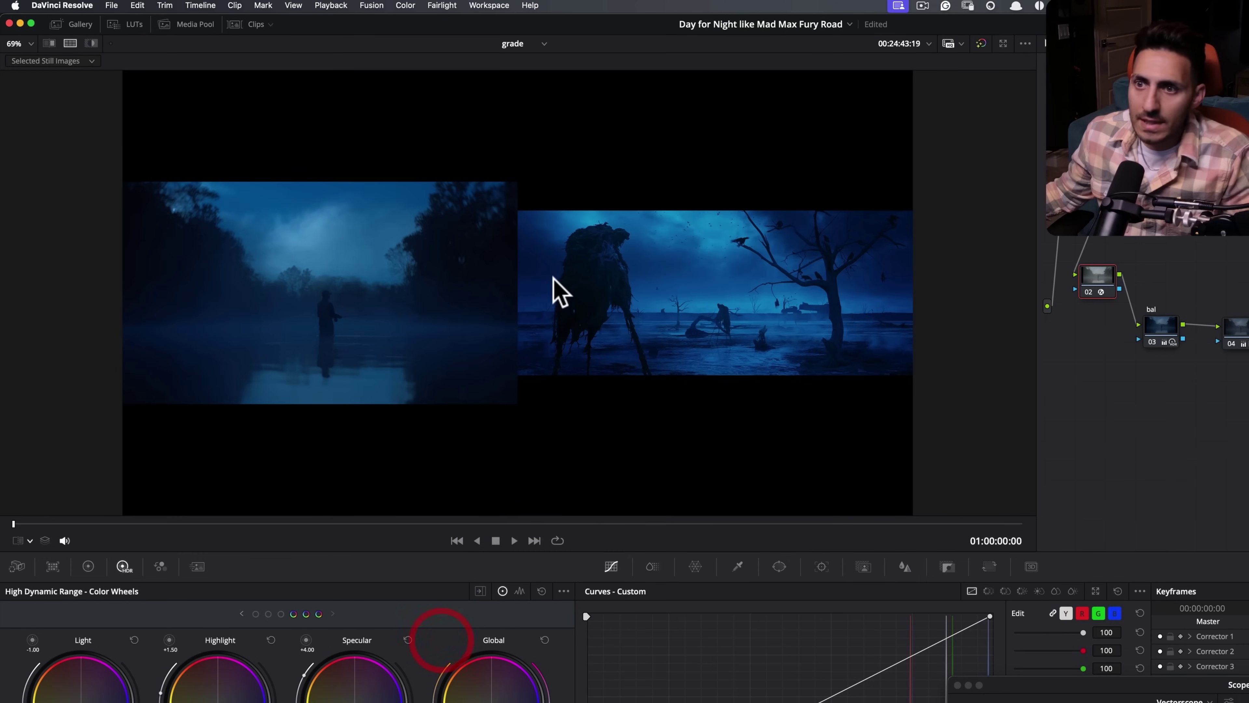
scroll(553, 277, up, 4)
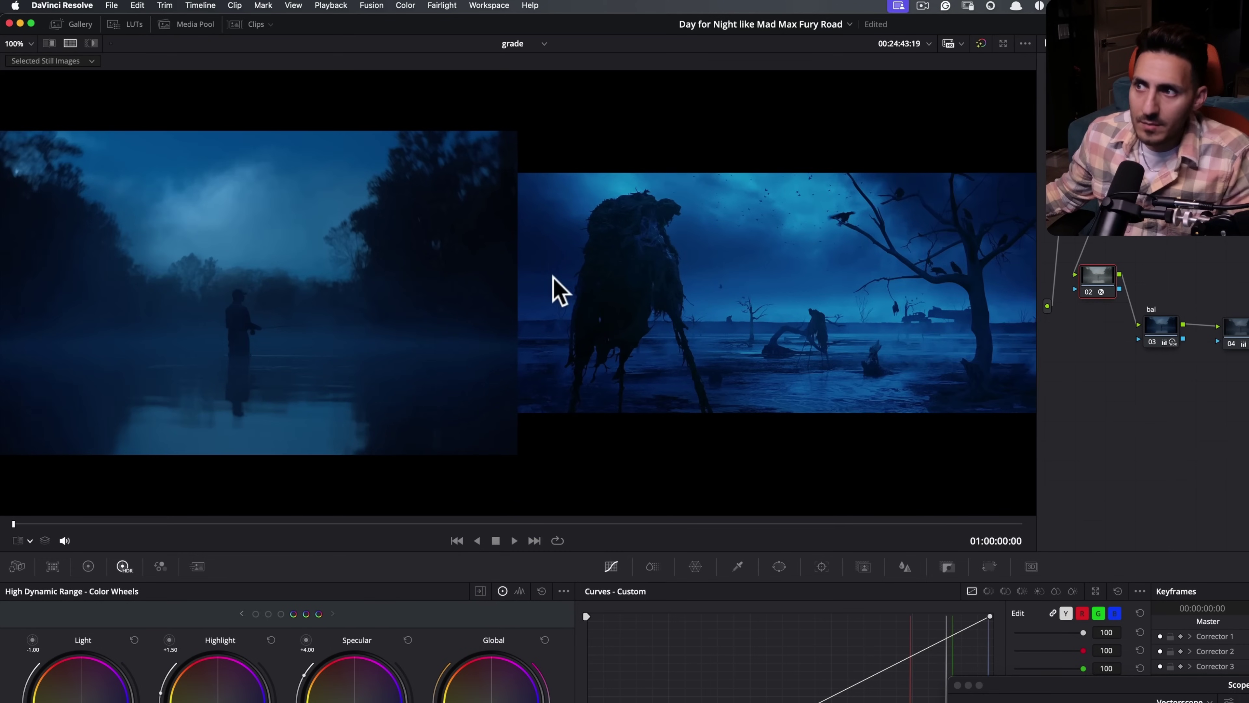
scroll(552, 277, down, 3)
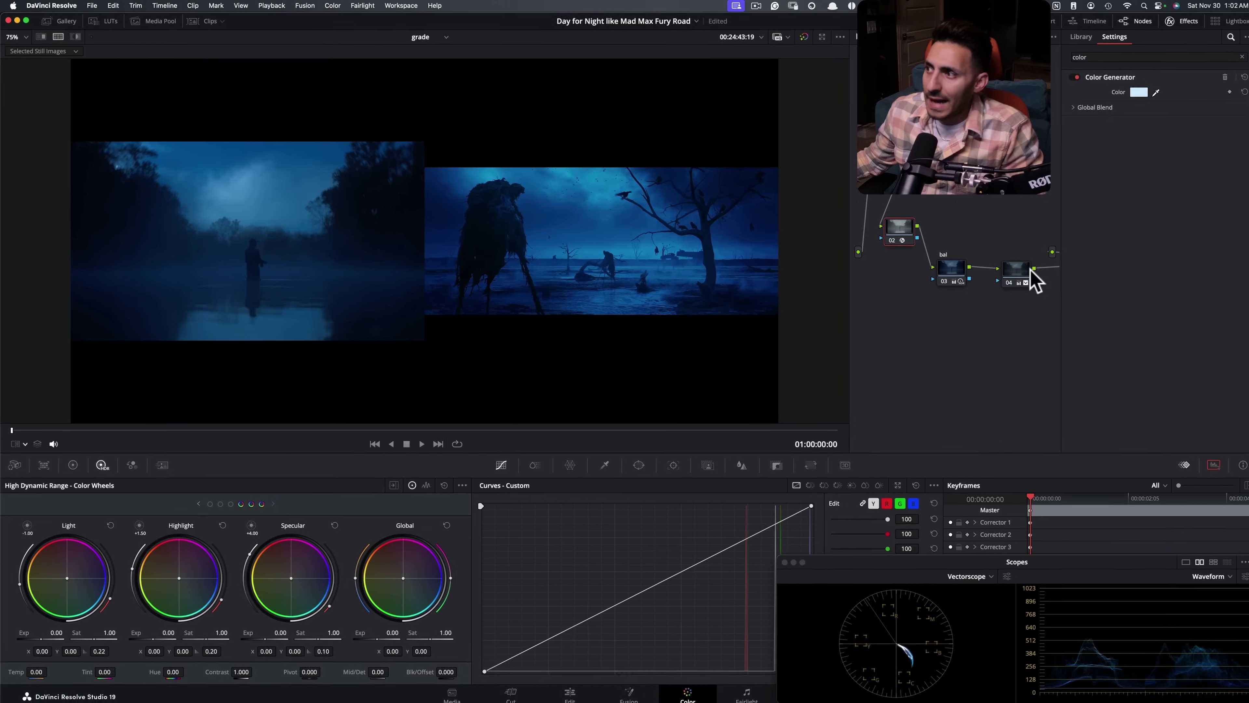
Step: Set node 04's saturation to 45 in the primaries, comparing it with the default of 50 against the reference still
click(1241, 326)
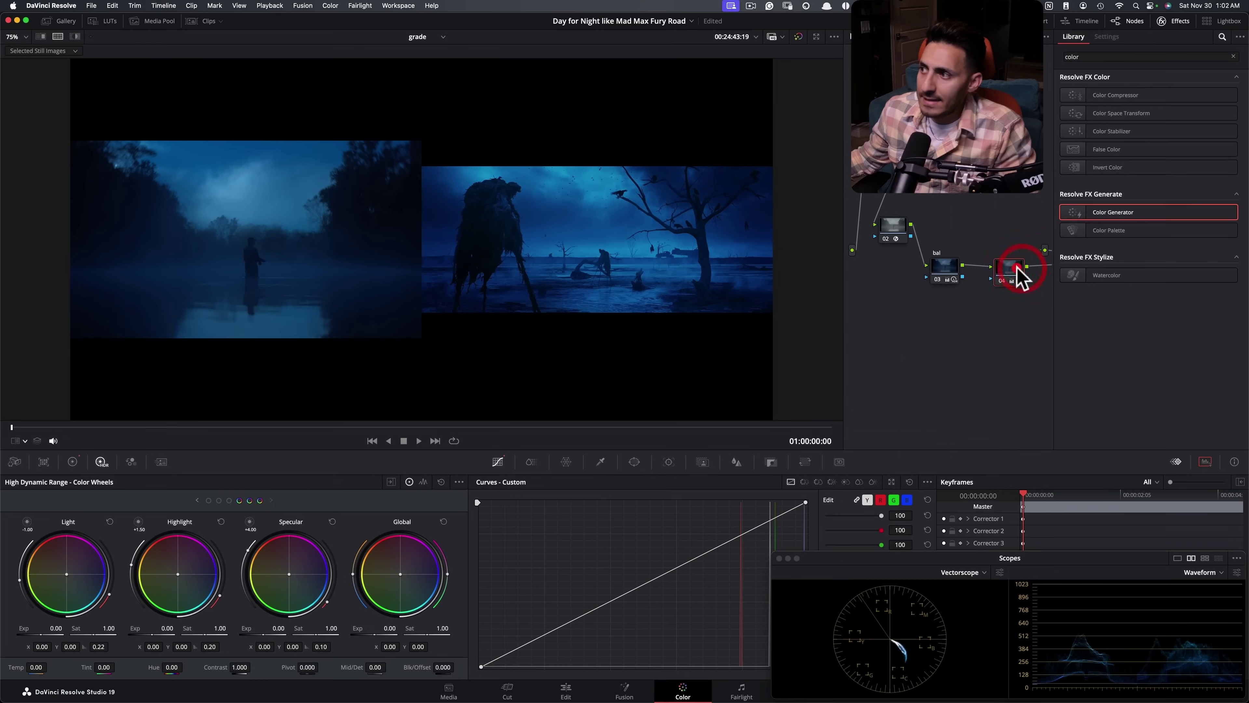
click(73, 463)
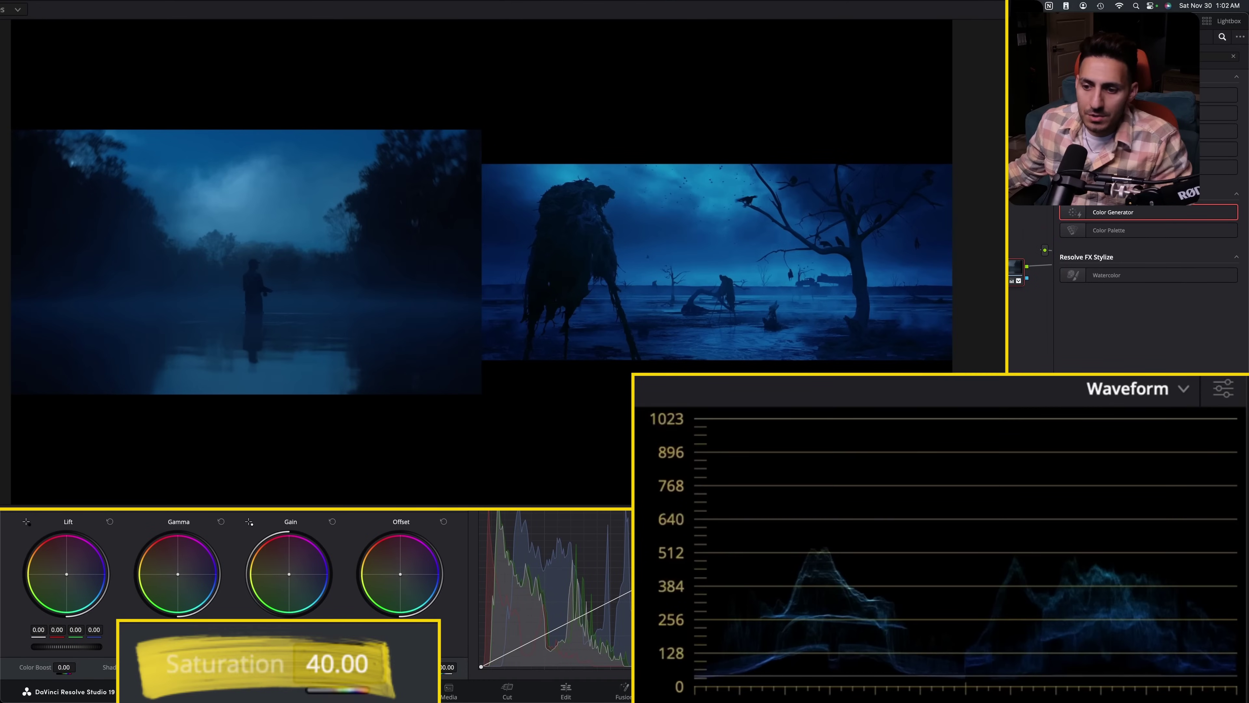
double_click(222, 662)
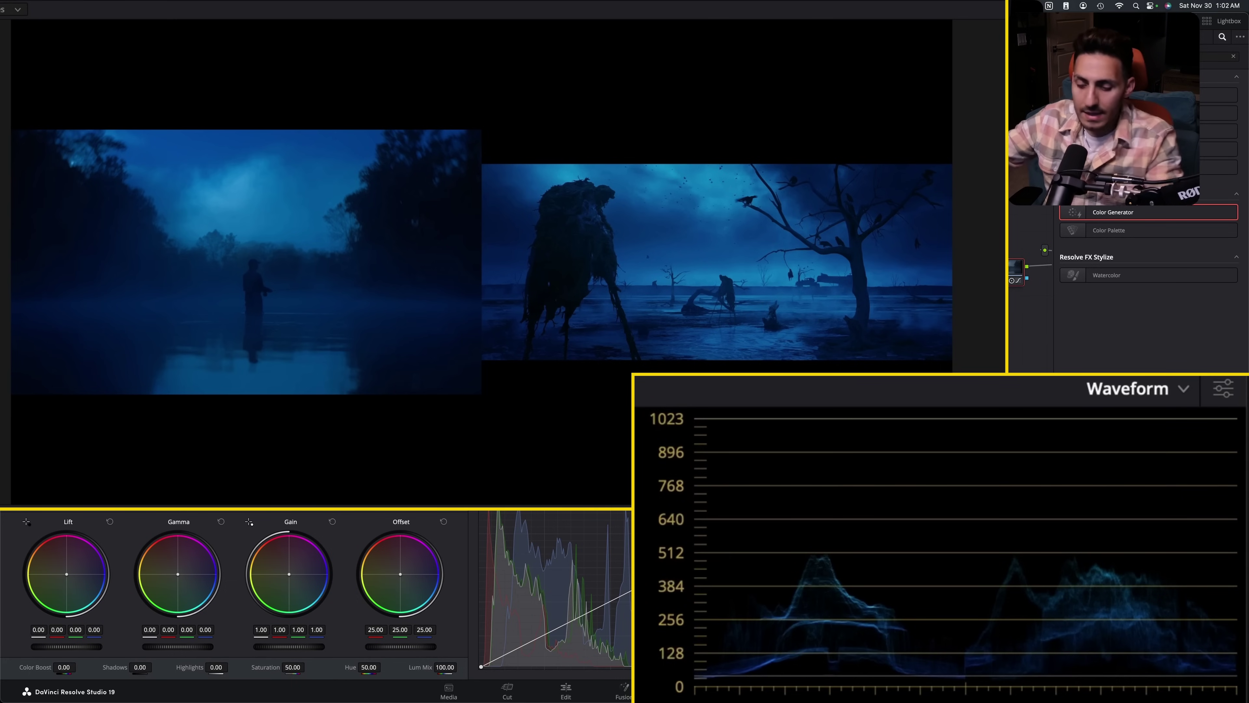
key(alt+super+w)
key(alt+super+w)
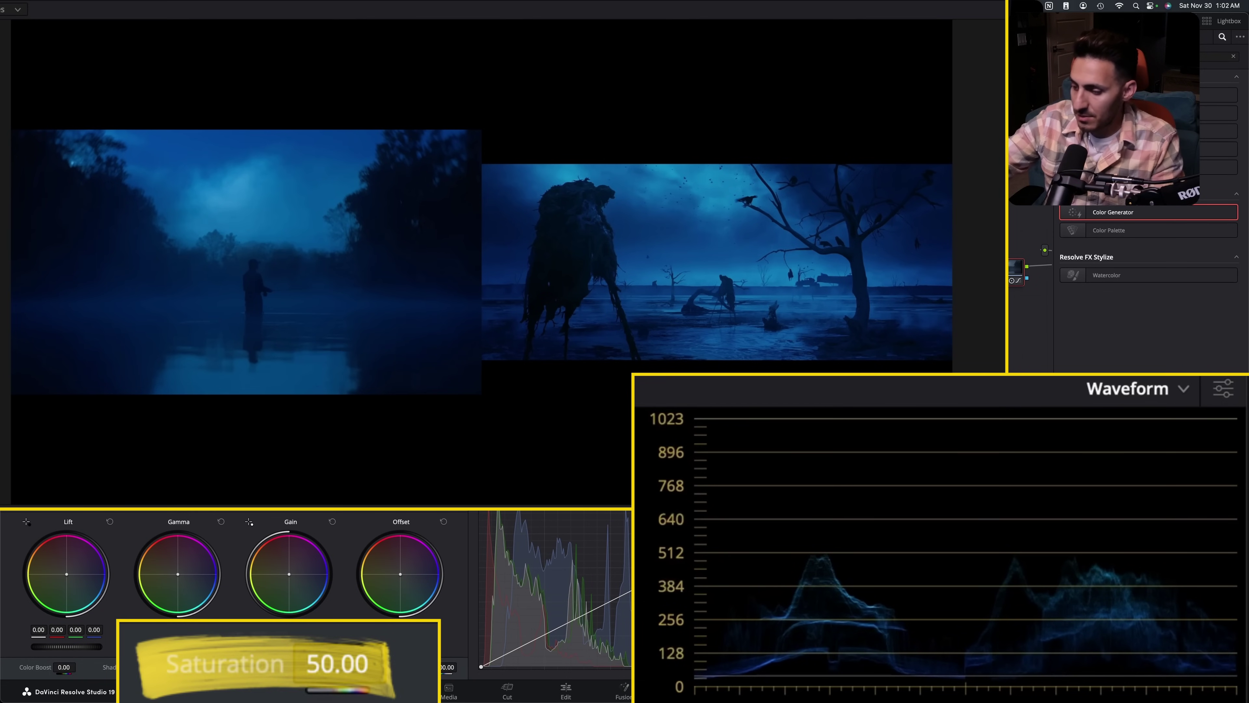
drag(337, 664, 321, 664)
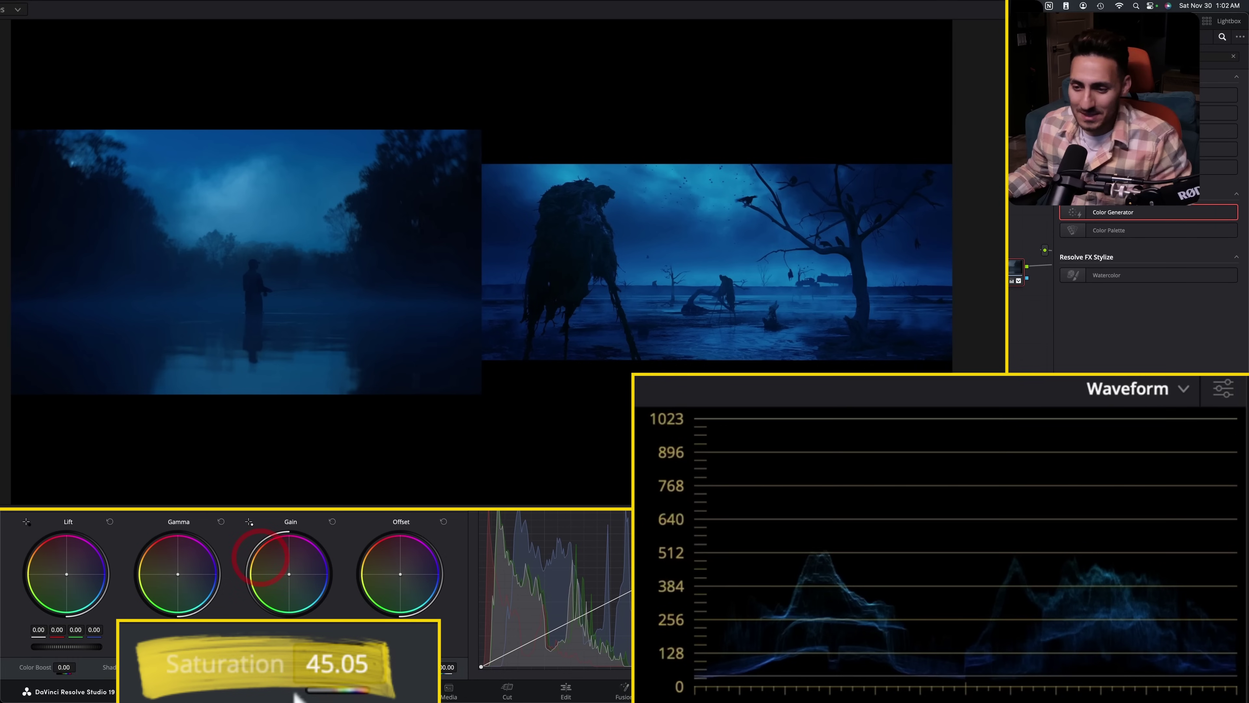
double_click(357, 665)
text(45)
key(Return)
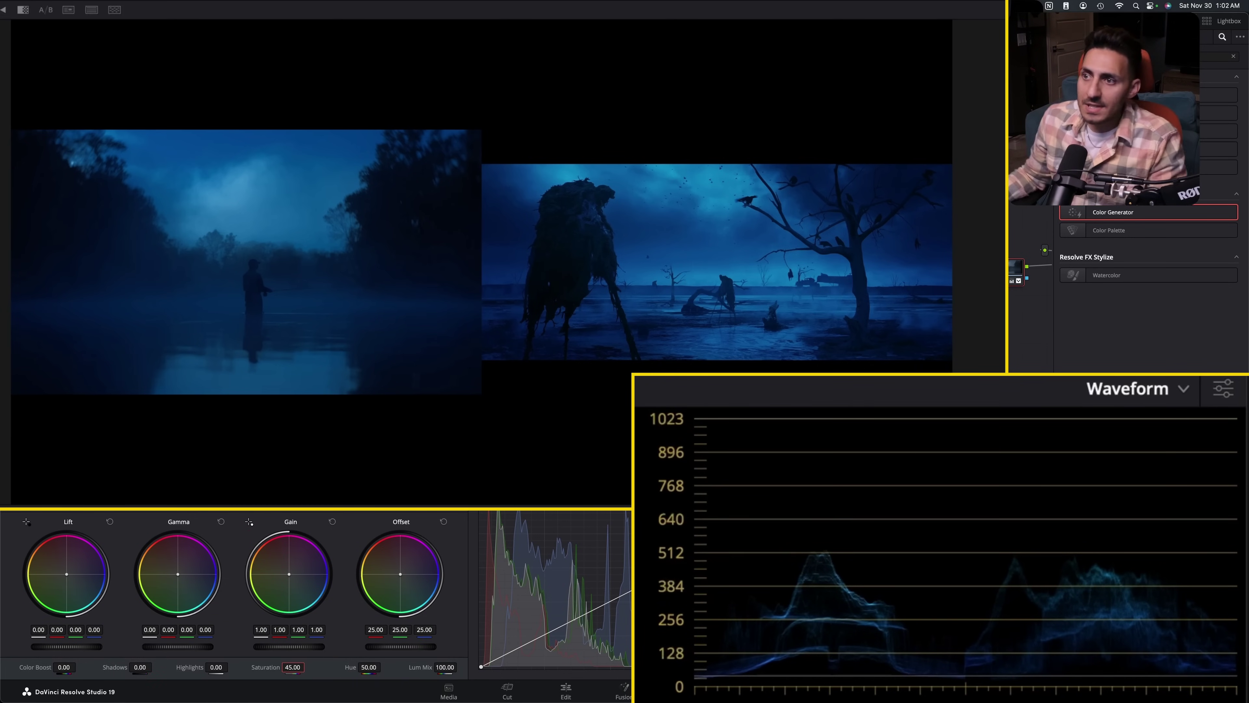
Step: Compare clips 01 and 02 with the full-frame bare-tree reference still and its waveform, and hide the still
key(super+w)
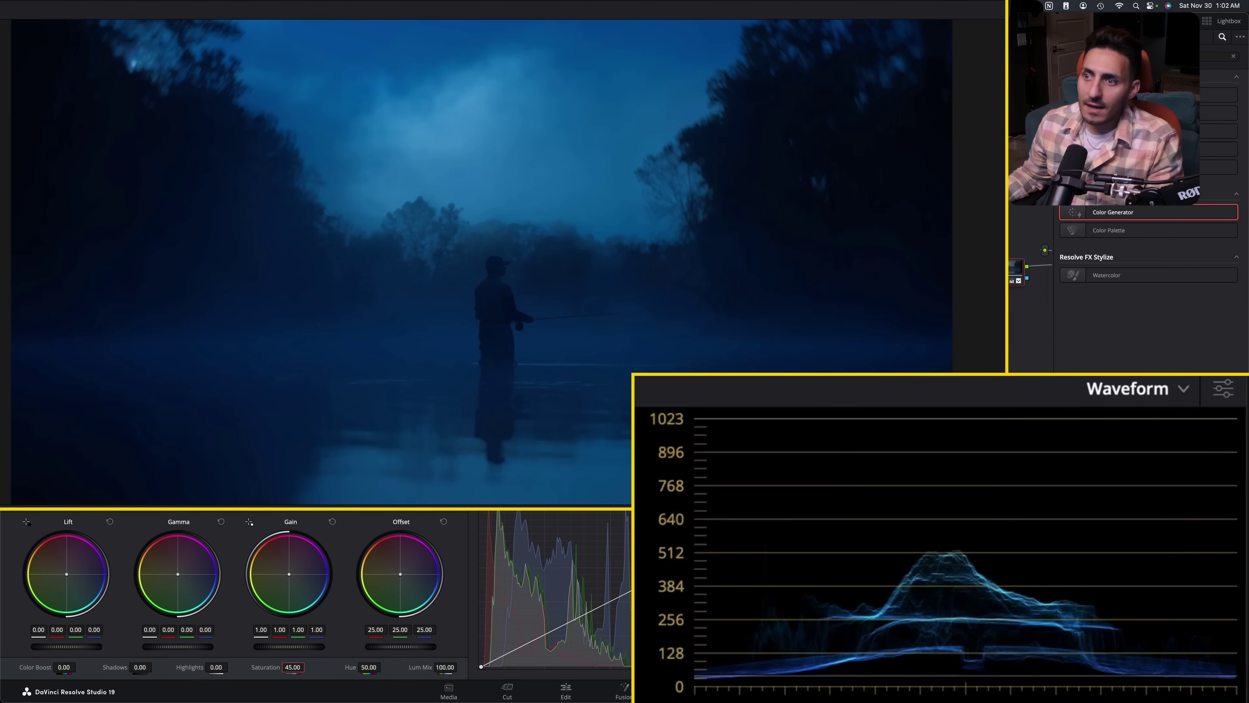
key(super+w)
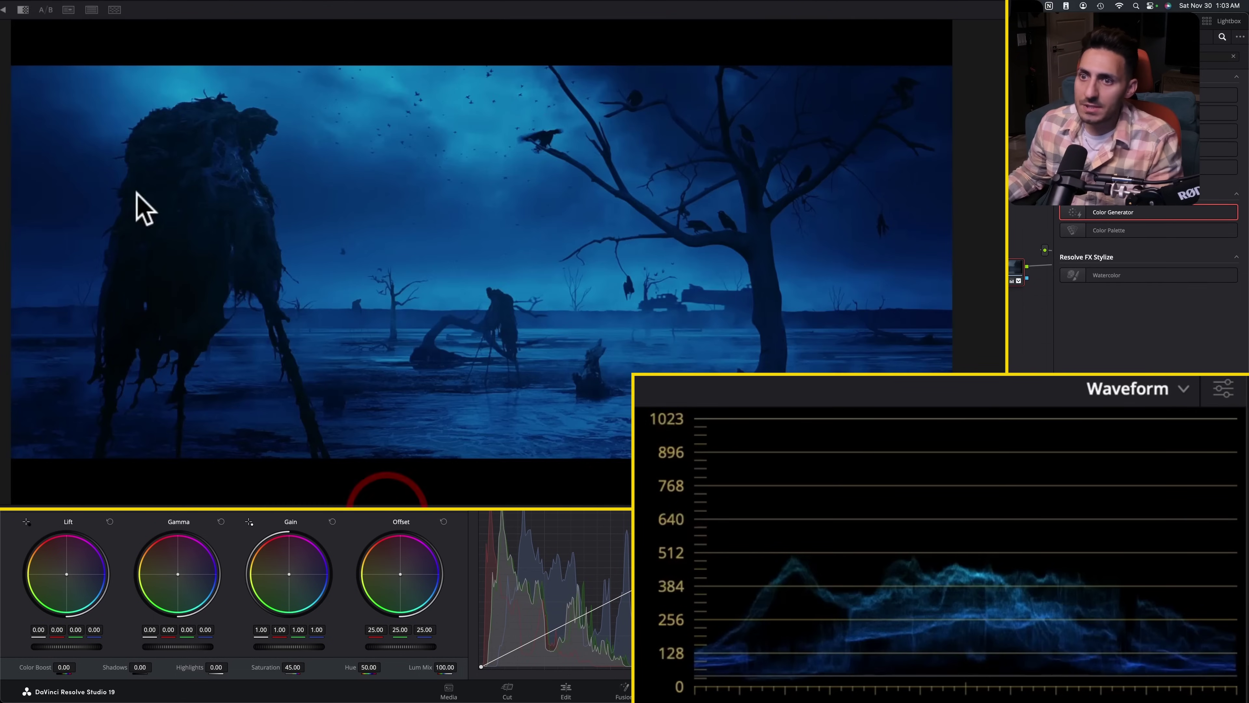
key(super+w)
key(super+w)
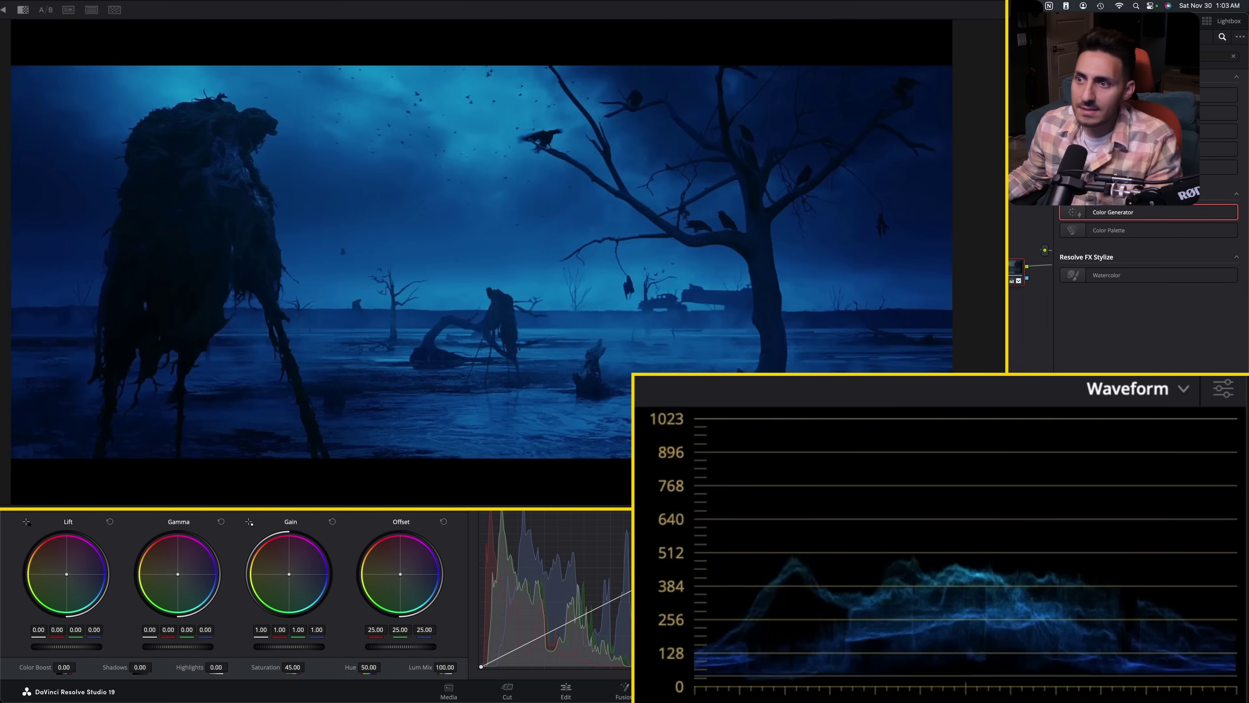
key(super+w)
key(super+w)
key(super+w)
key(super+w)
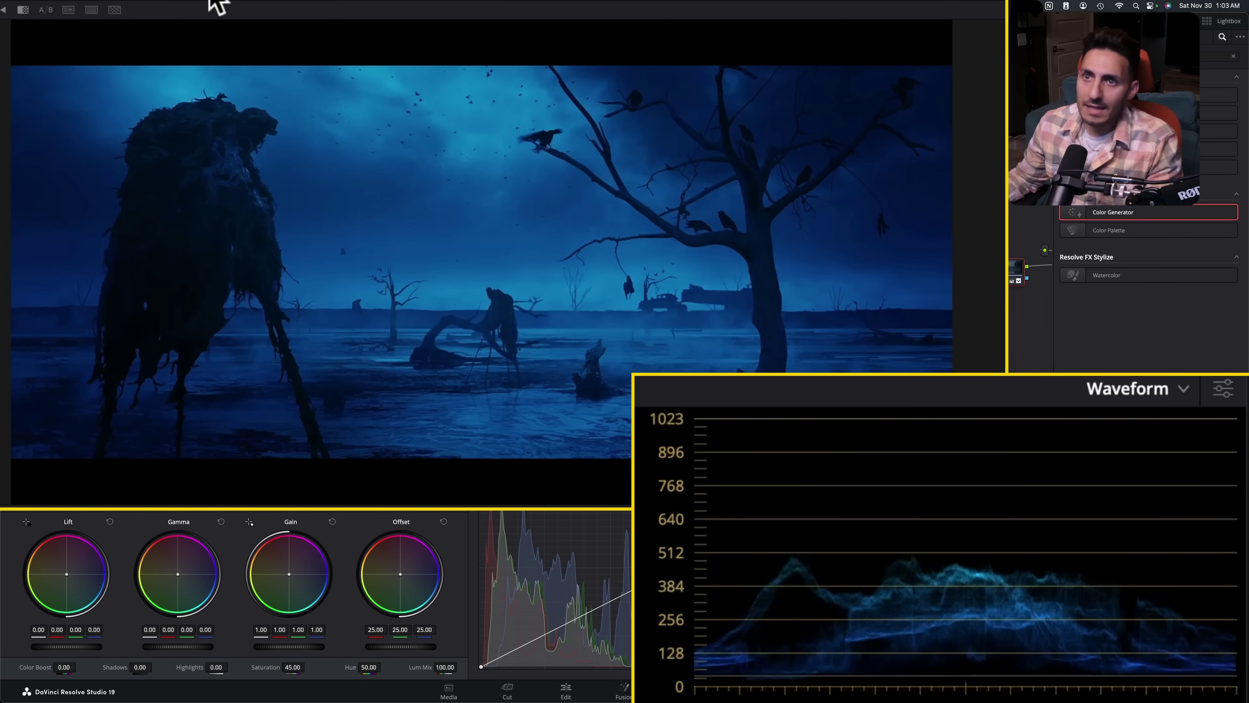
click(197, 21)
click(106, 423)
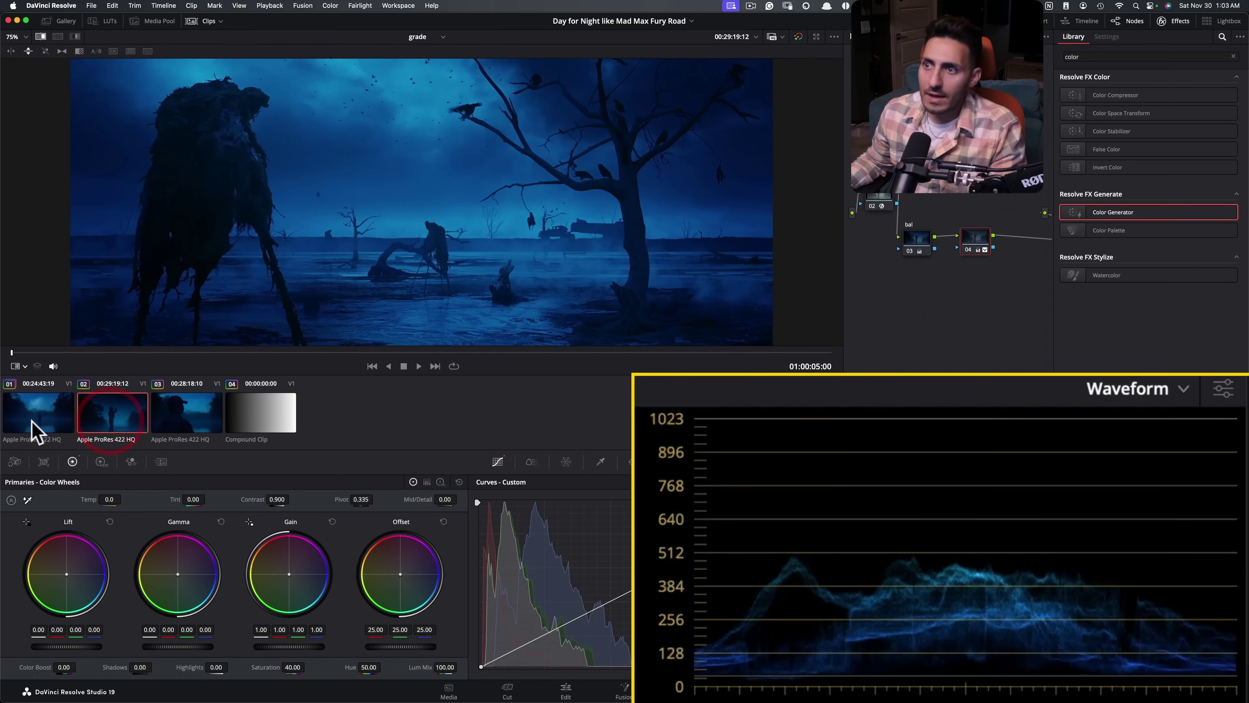
key(super+w)
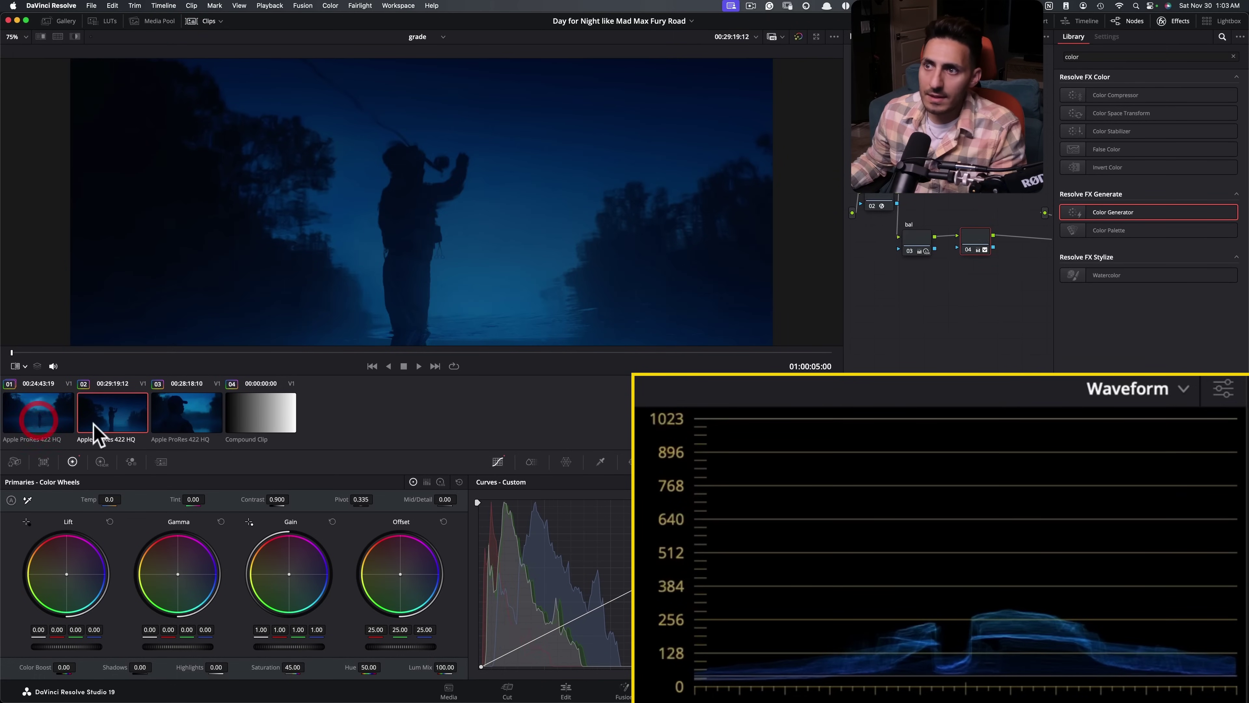
Step: Try applying clip 02's grade to clip 03, undo it, and fit the image to the viewer
click(195, 421)
middle_click(106, 419)
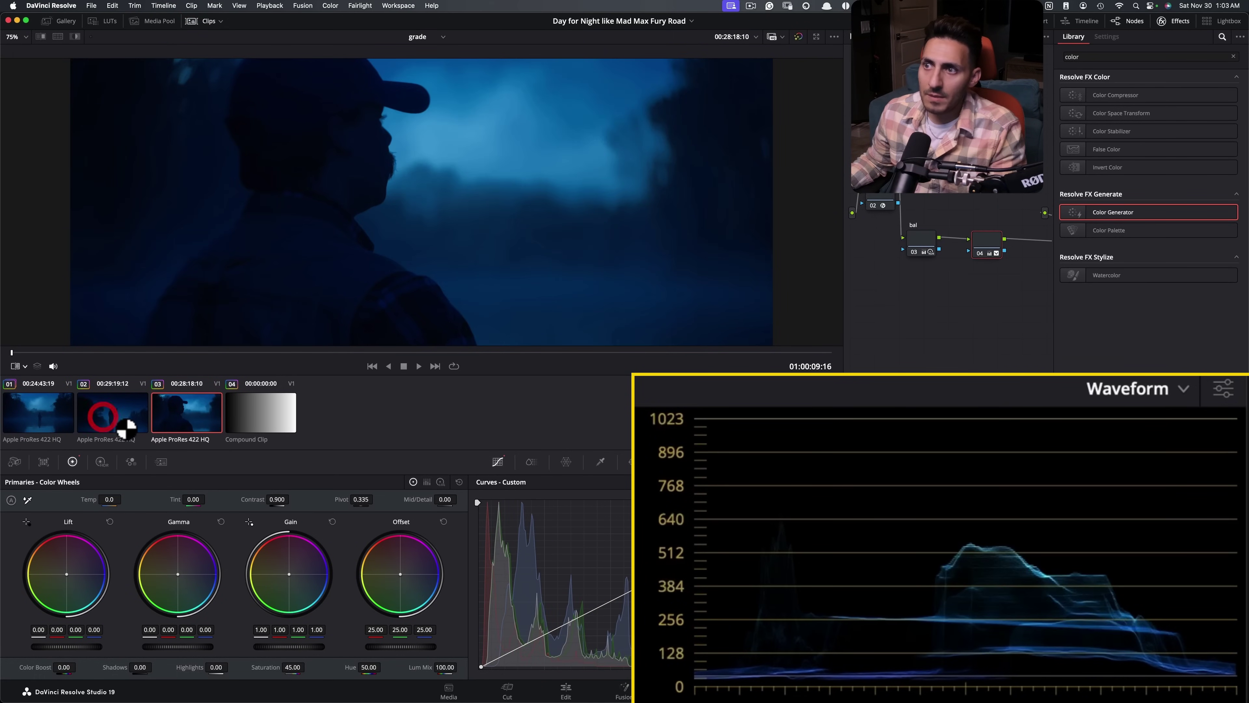
key(super+d)
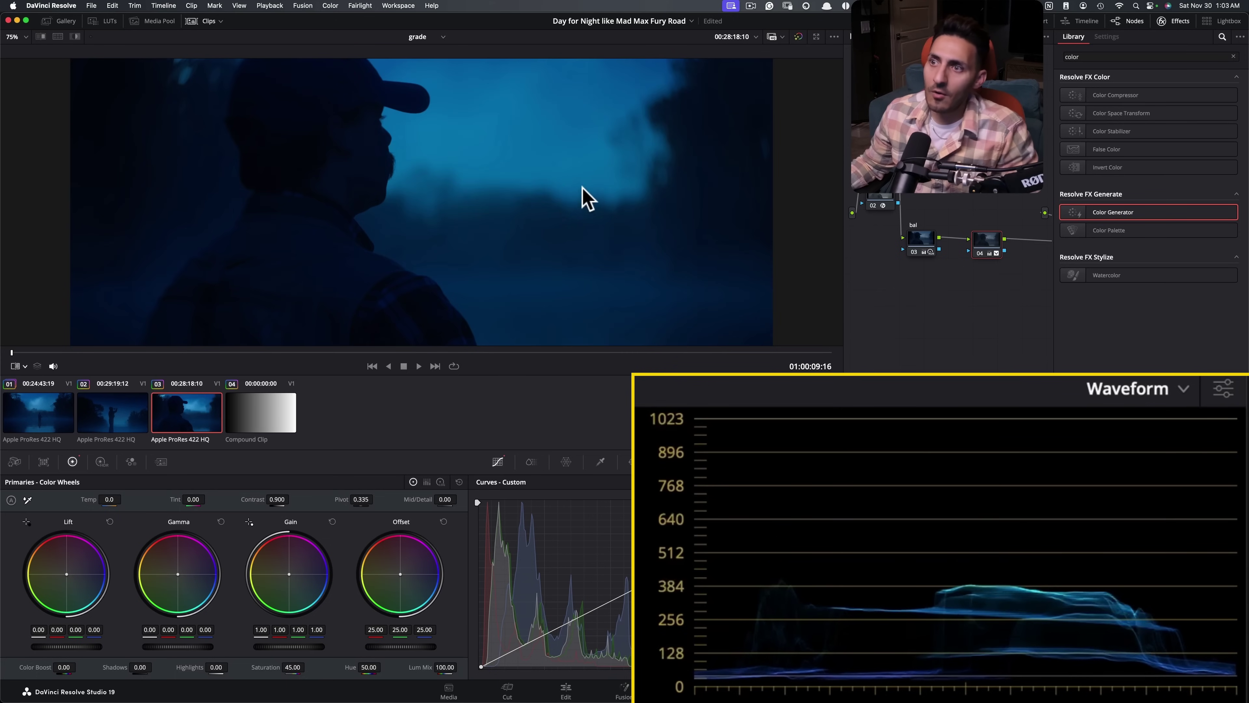
key(super+d)
key(shift+z)
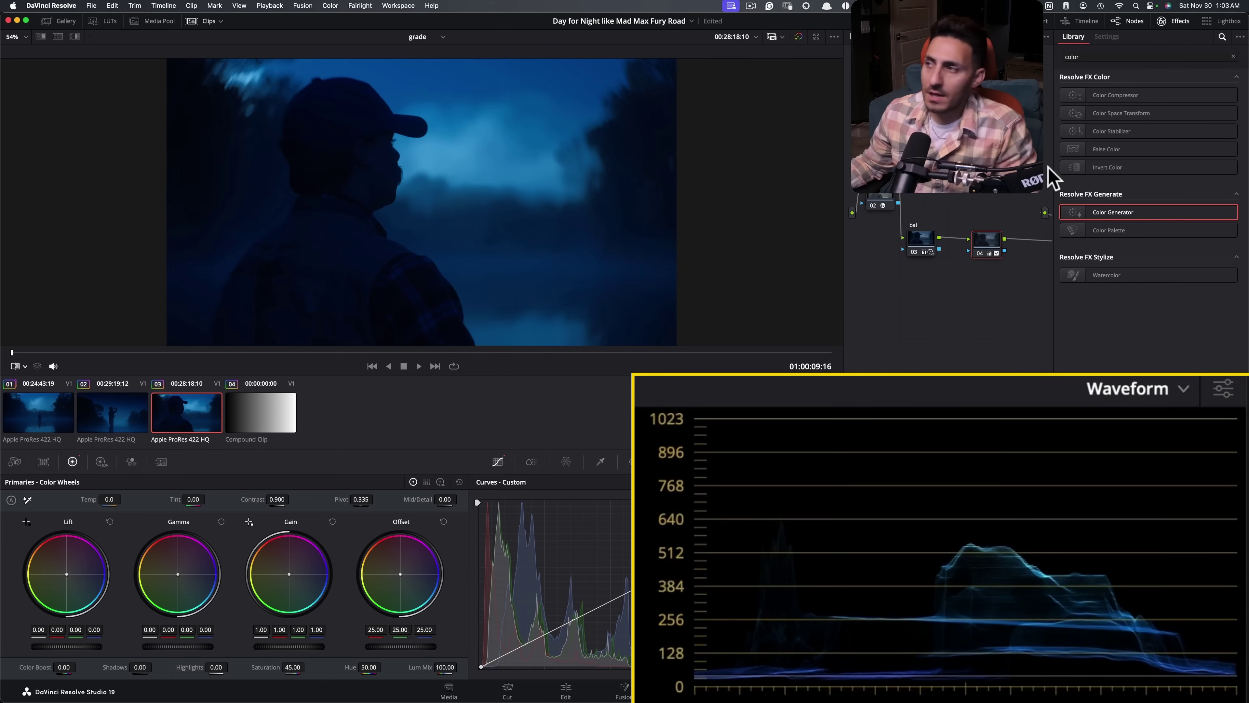
Step: Compare clips 03 and 01 with their grading nodes disabled and enabled to examine the change from daylight to night
click(873, 202)
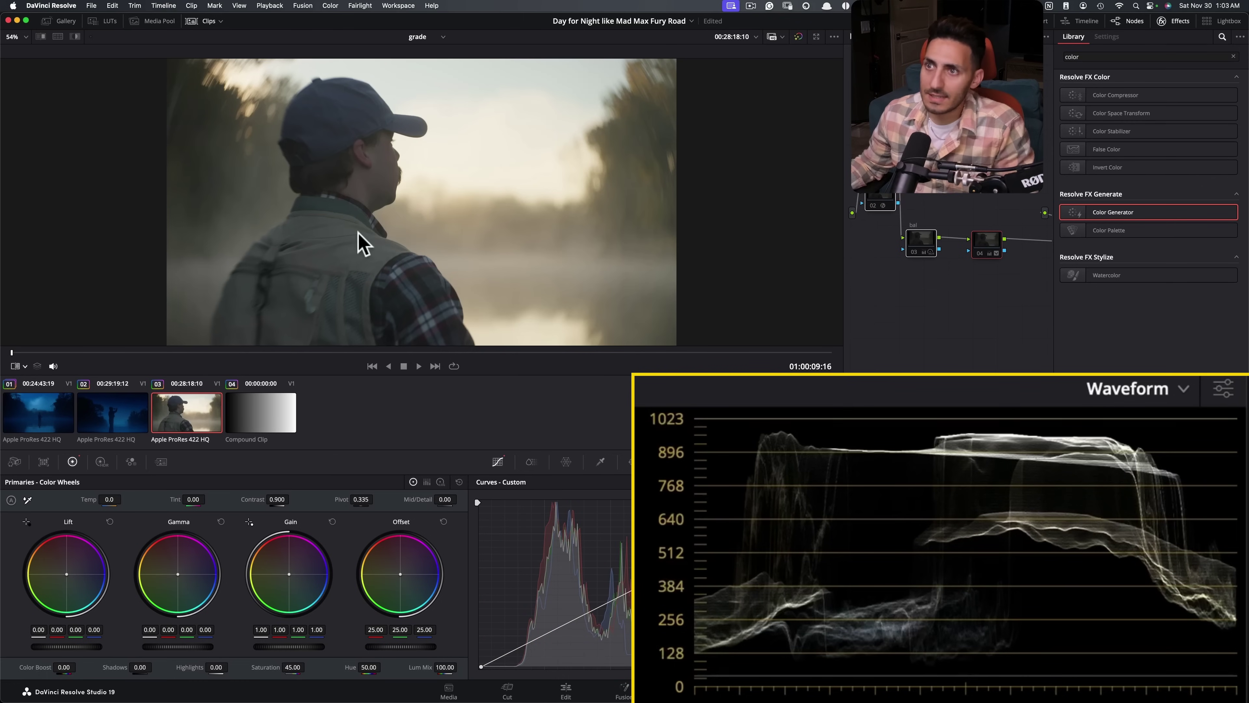
key(super+d)
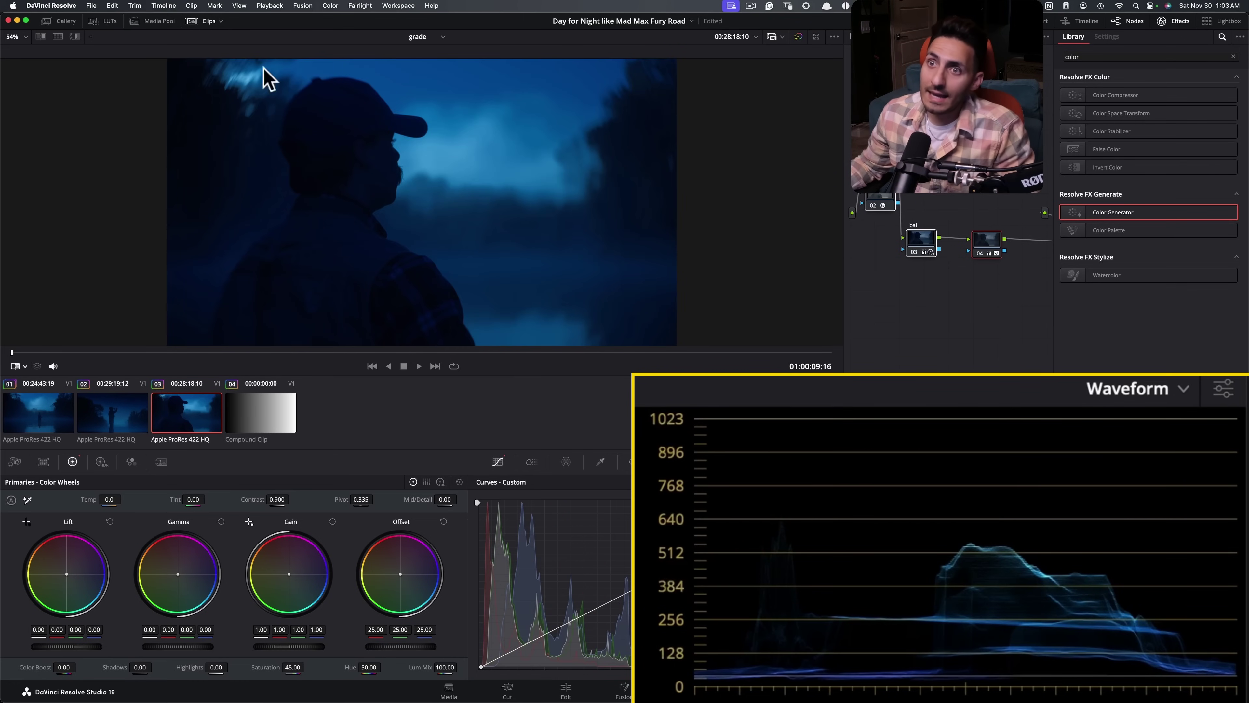
click(38, 418)
drag(1024, 298, 871, 201)
key(super+d)
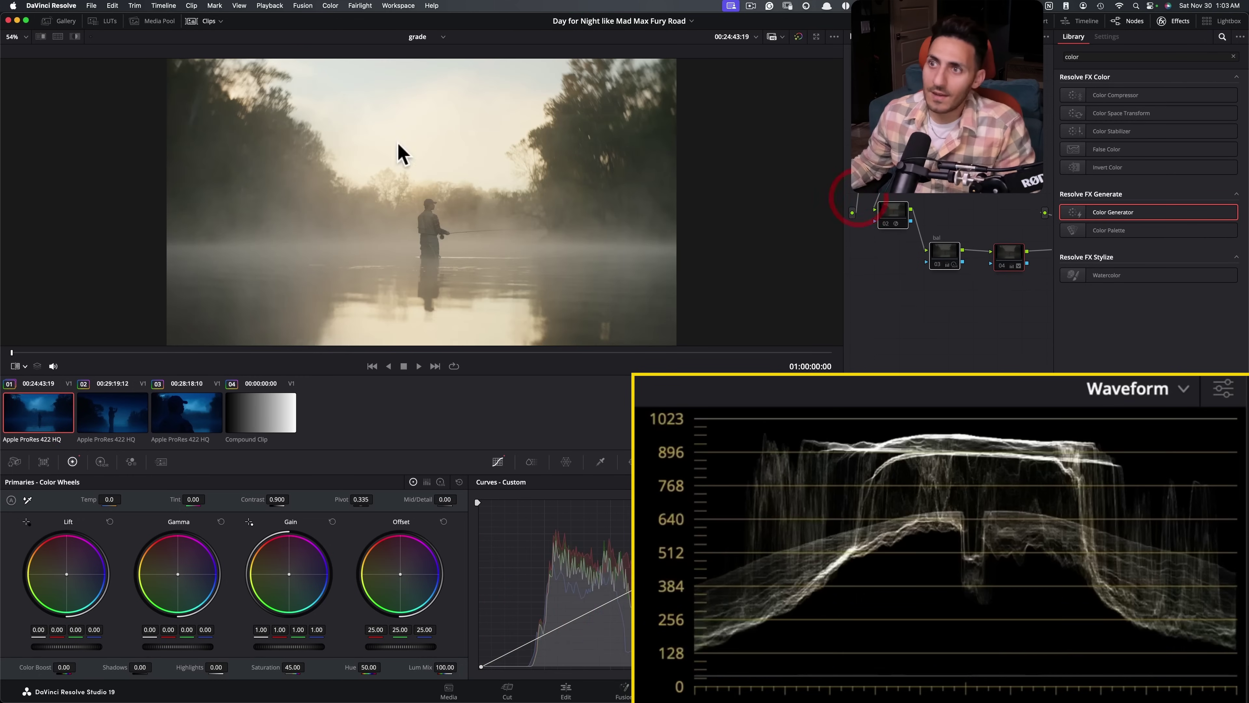
key(super+d)
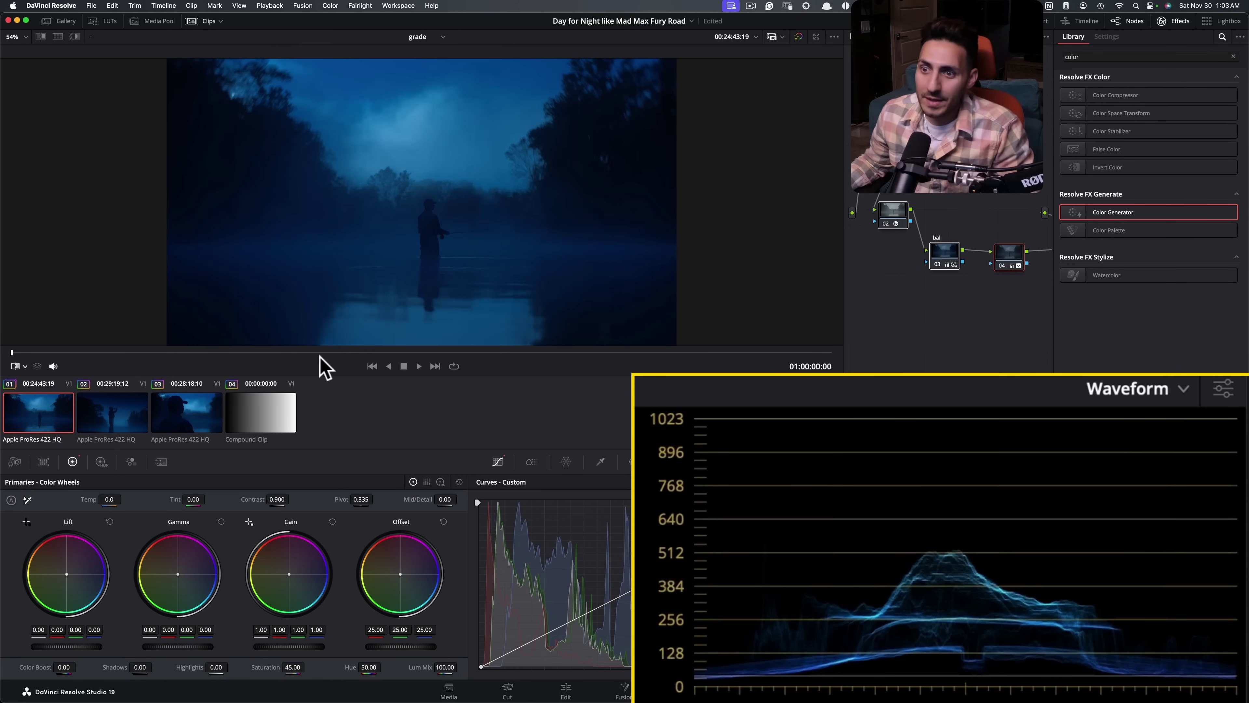
Step: Scrub through the graded shots and switch between clips 01, 02 and 03 to compare their brightness and waveform levels
drag(322, 354, 369, 354)
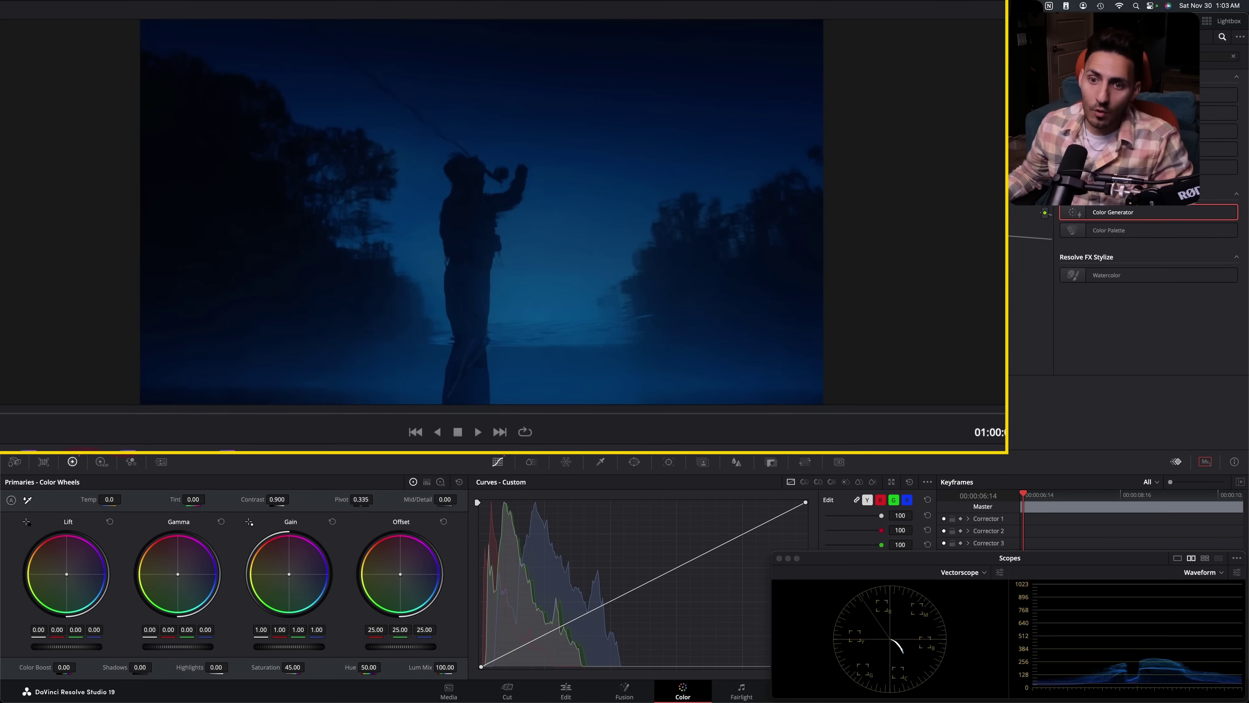
key(Down)
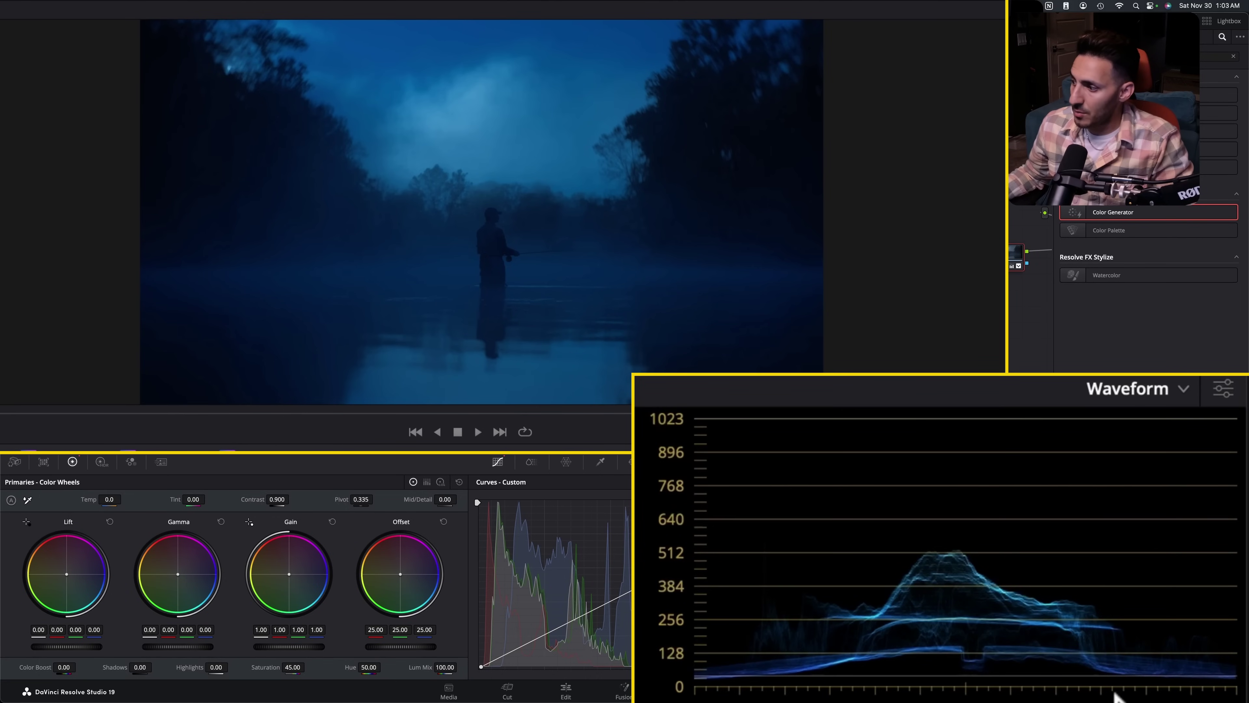
click(305, 433)
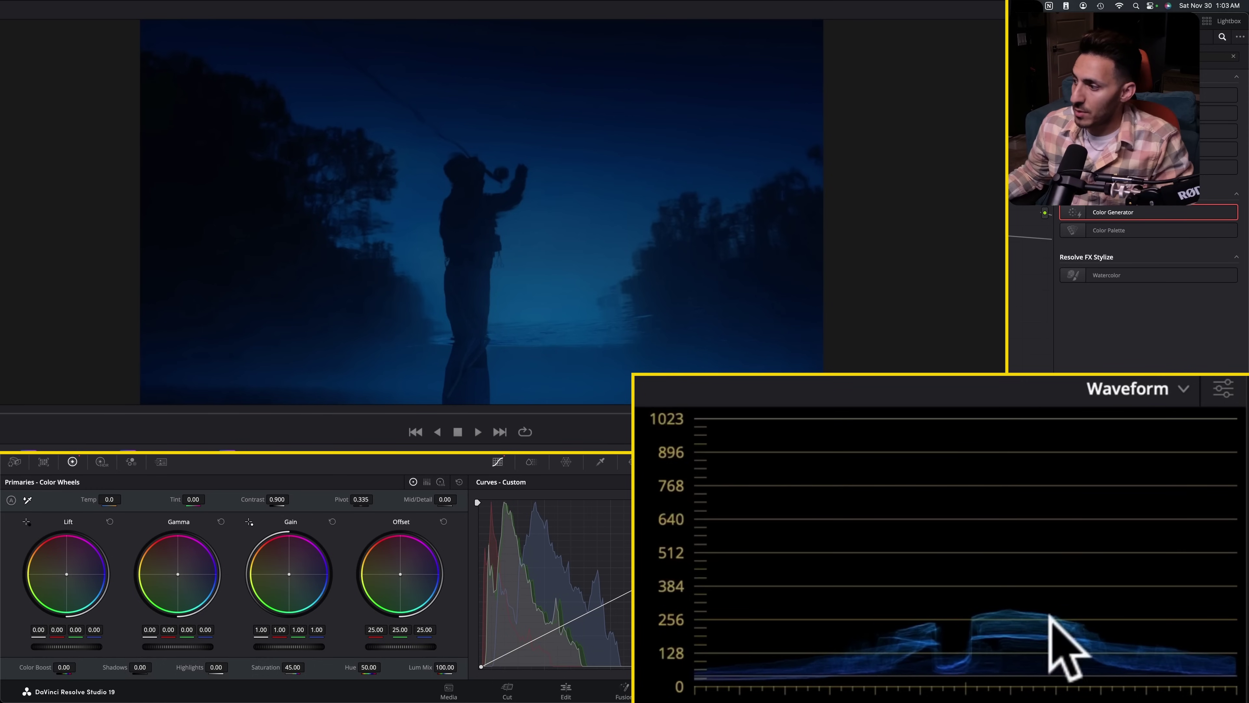
click(335, 468)
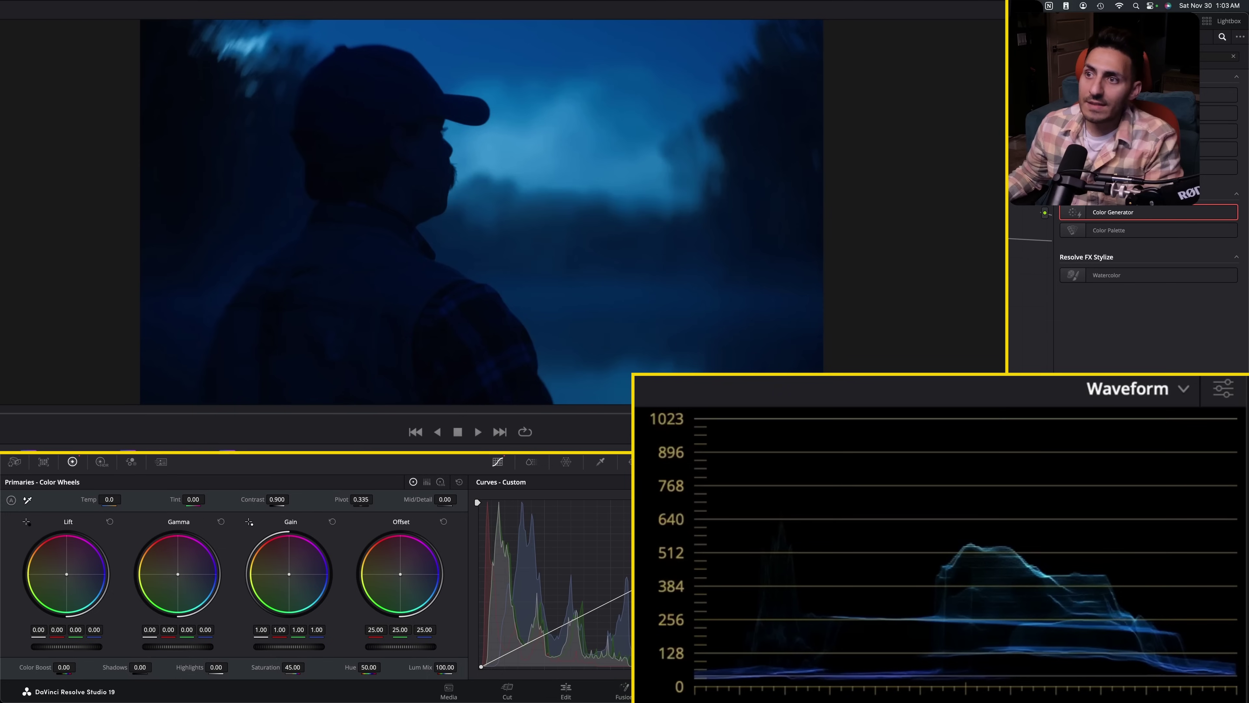
click(403, 458)
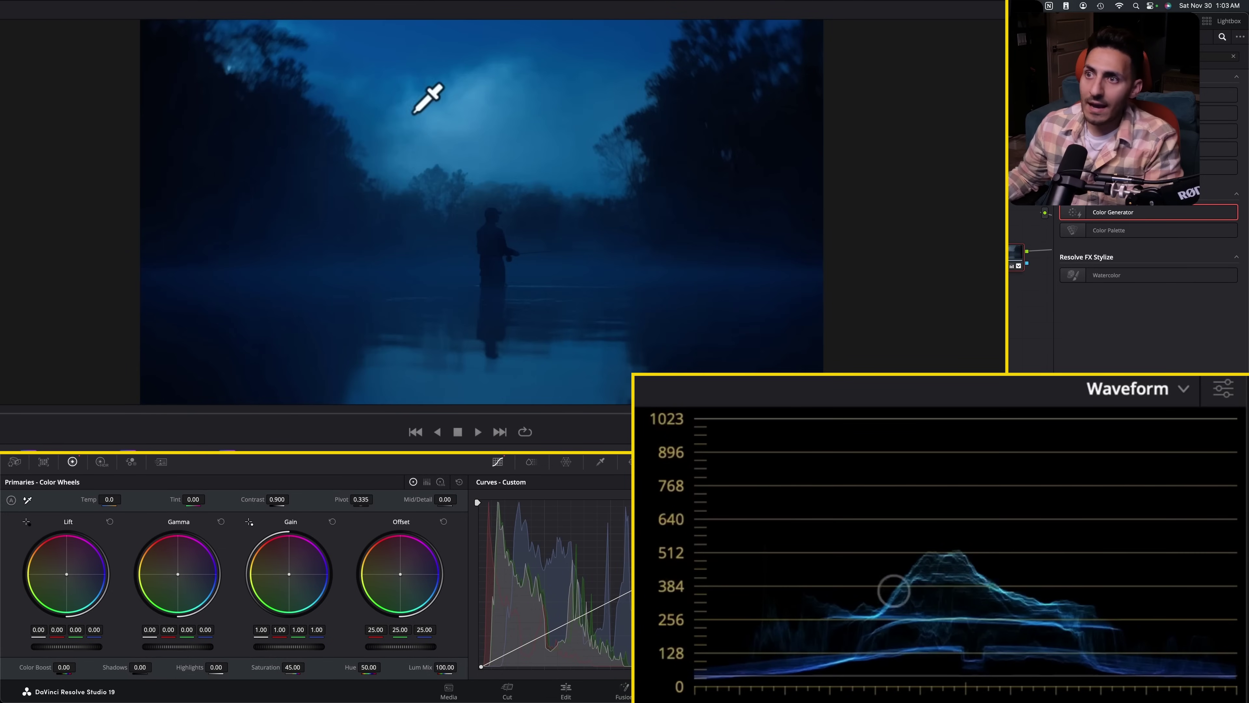
click(458, 458)
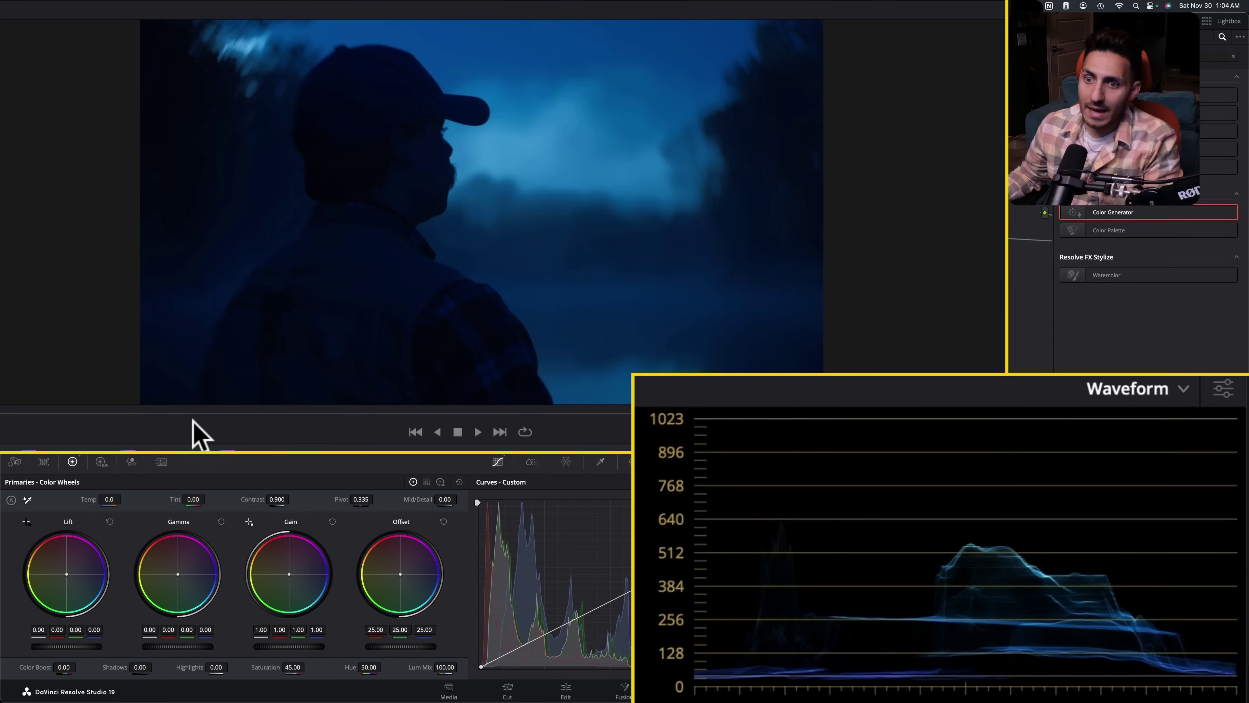
drag(193, 416, 664, 409)
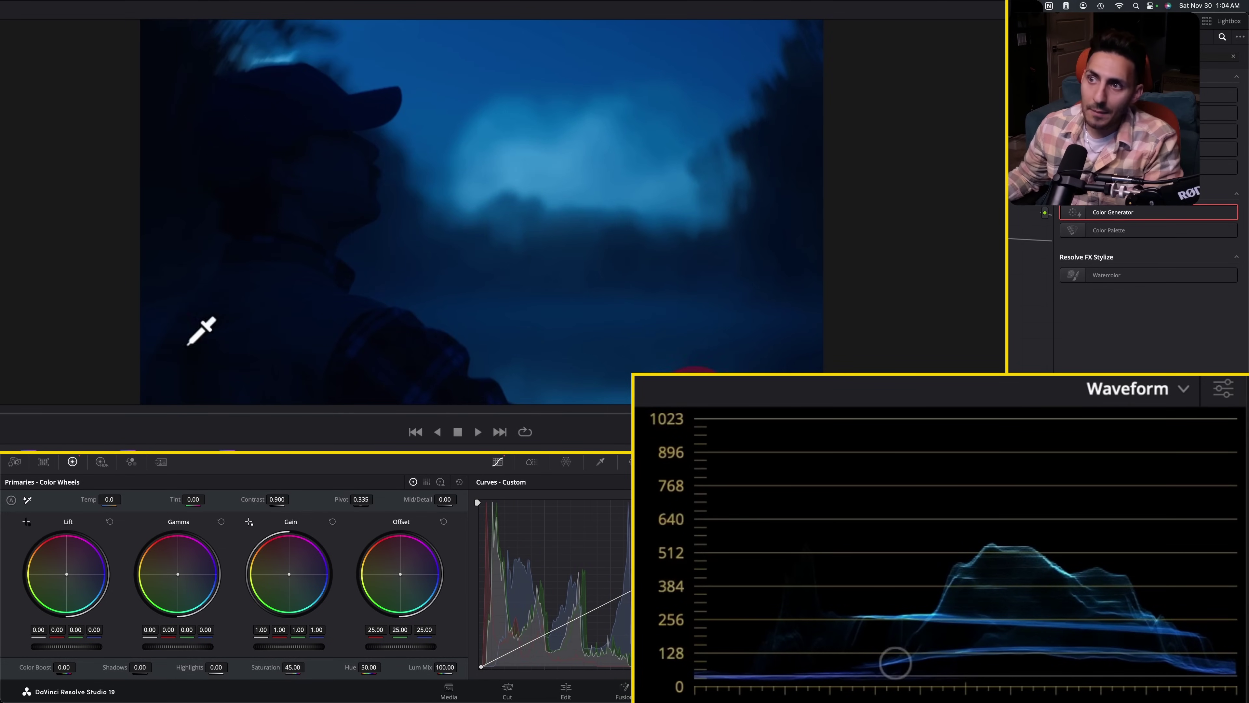
click(184, 463)
drag(181, 417, 568, 437)
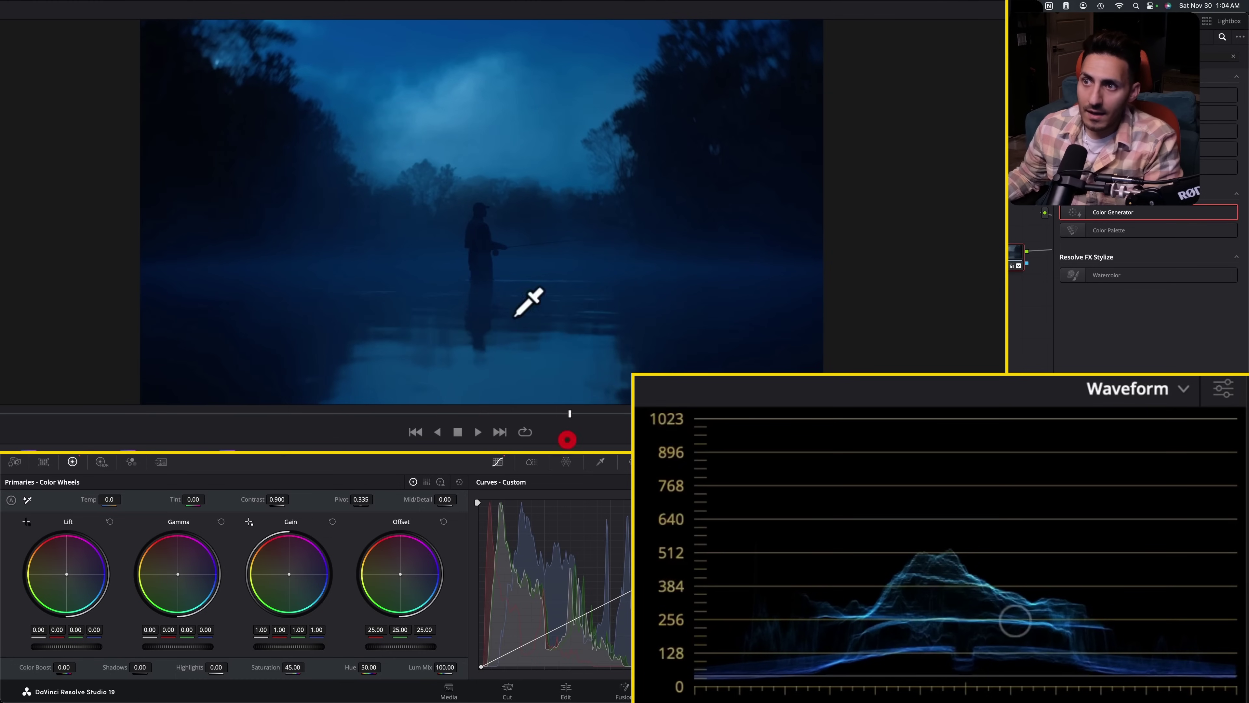
Step: Compare clip 01 with the bare-tree reference still full frame and side by side, and scrub through the clip
key(super+w)
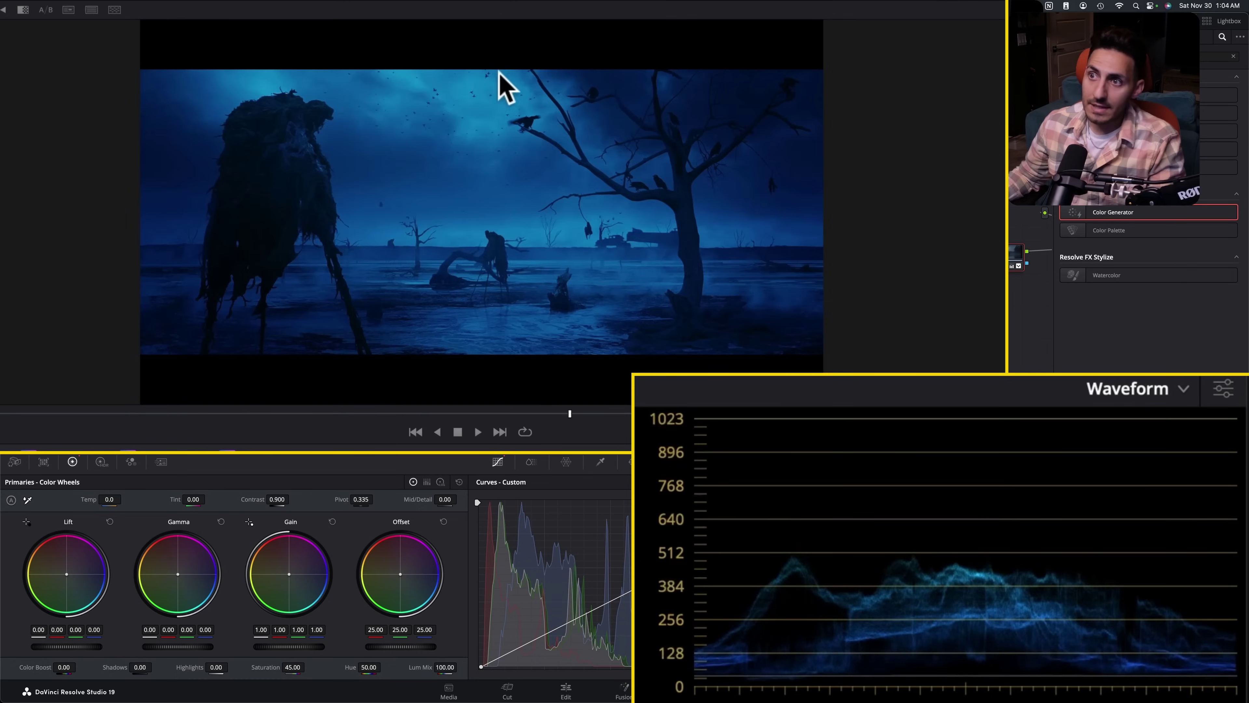
key(super+w)
key(super+alt+w)
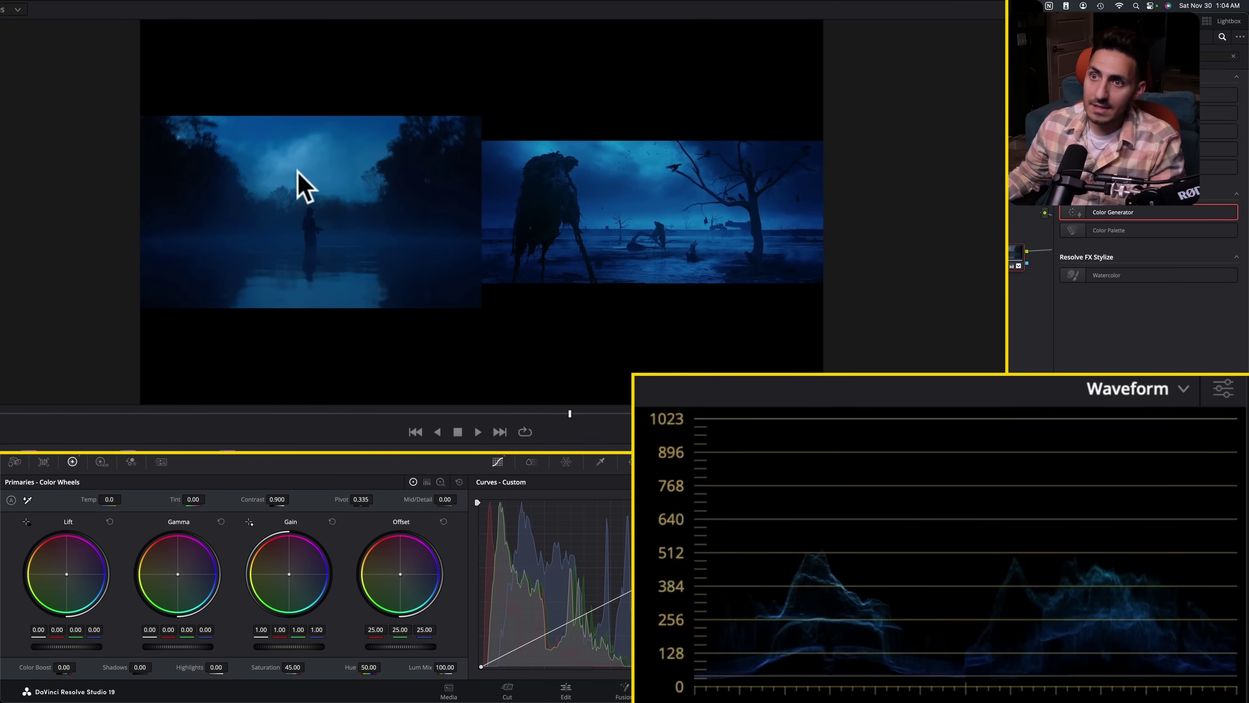
key(super+w)
key(super+w)
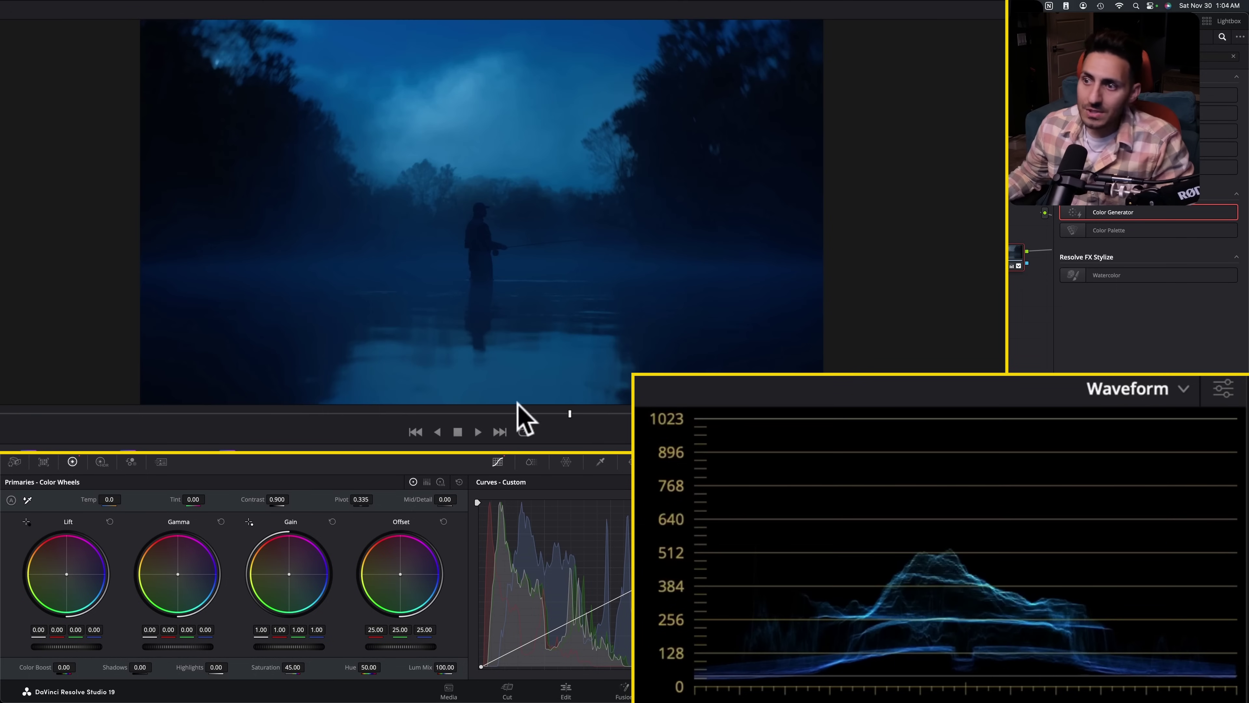
drag(415, 414, 514, 417)
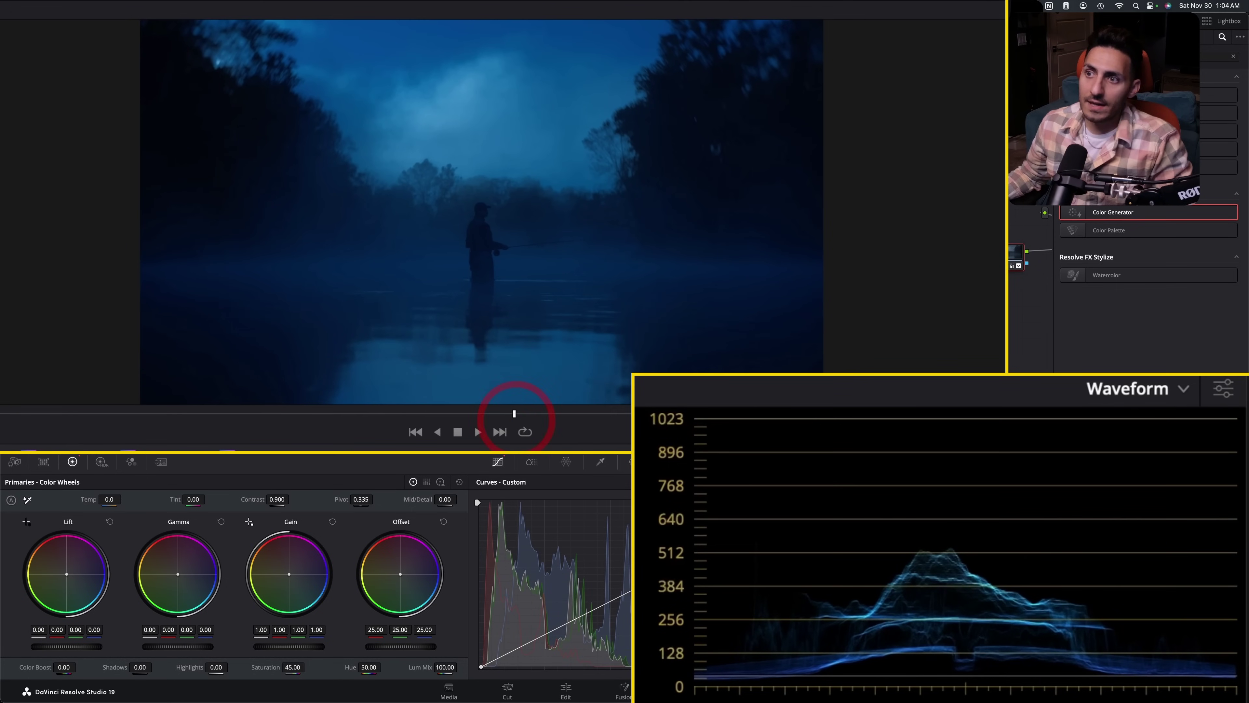
Step: Disable clip 01's grading nodes, re-enable only node 03, and compare its exposure and color temperature change with the original
drag(1033, 287, 1035, 285)
key(super+d)
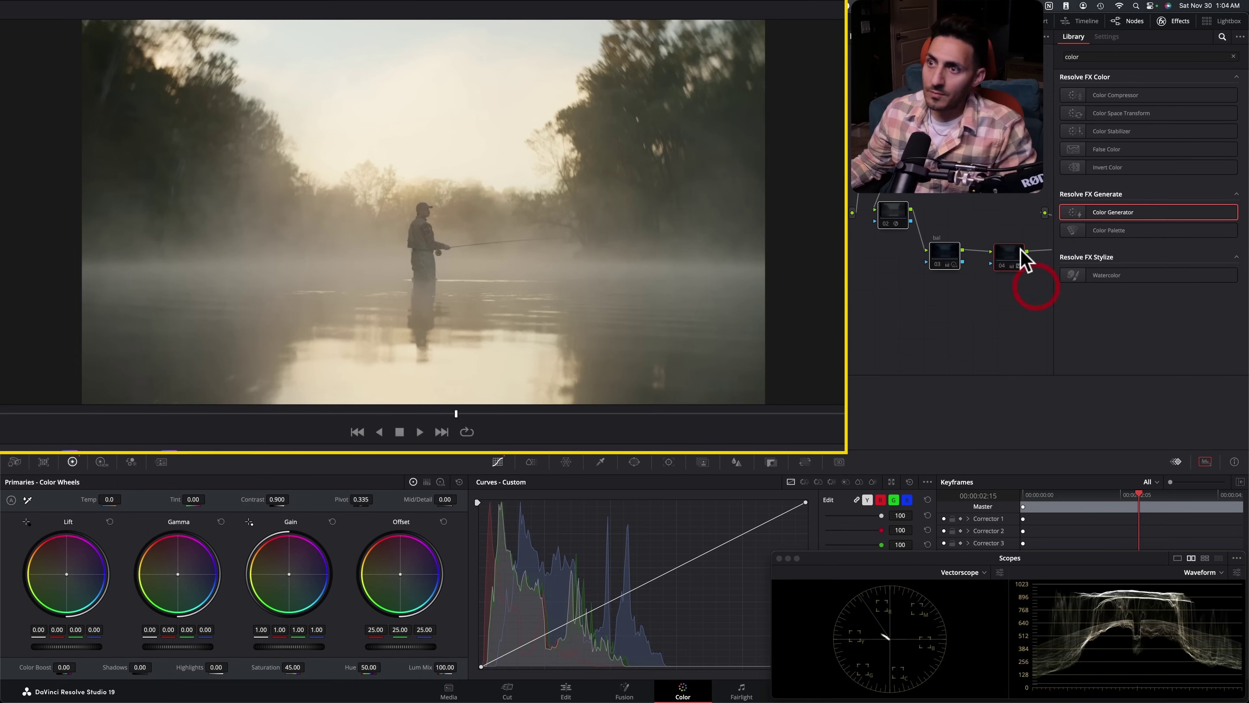
click(940, 252)
key(super+d)
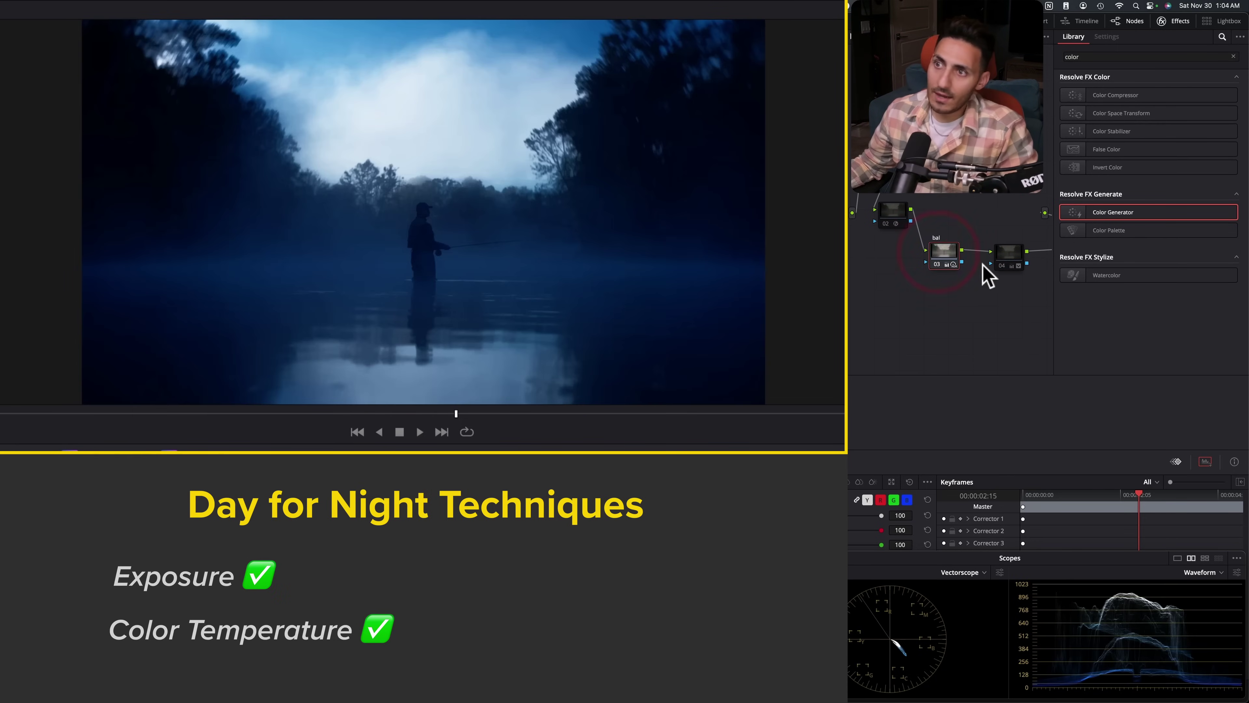
click(1170, 23)
key(shift+d)
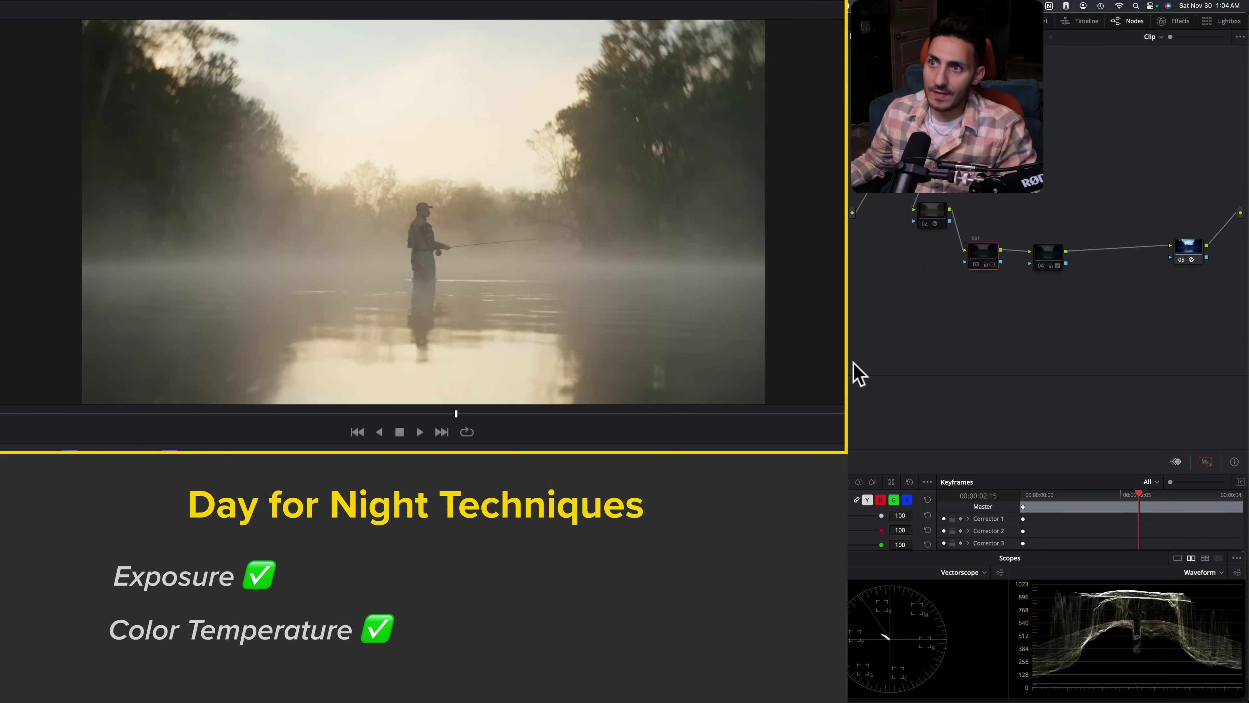
key(shift+d)
Step: Re-enable node 04 and toggle it repeatedly to examine its saturation reduction on clip 01
click(1052, 256)
key(super+d)
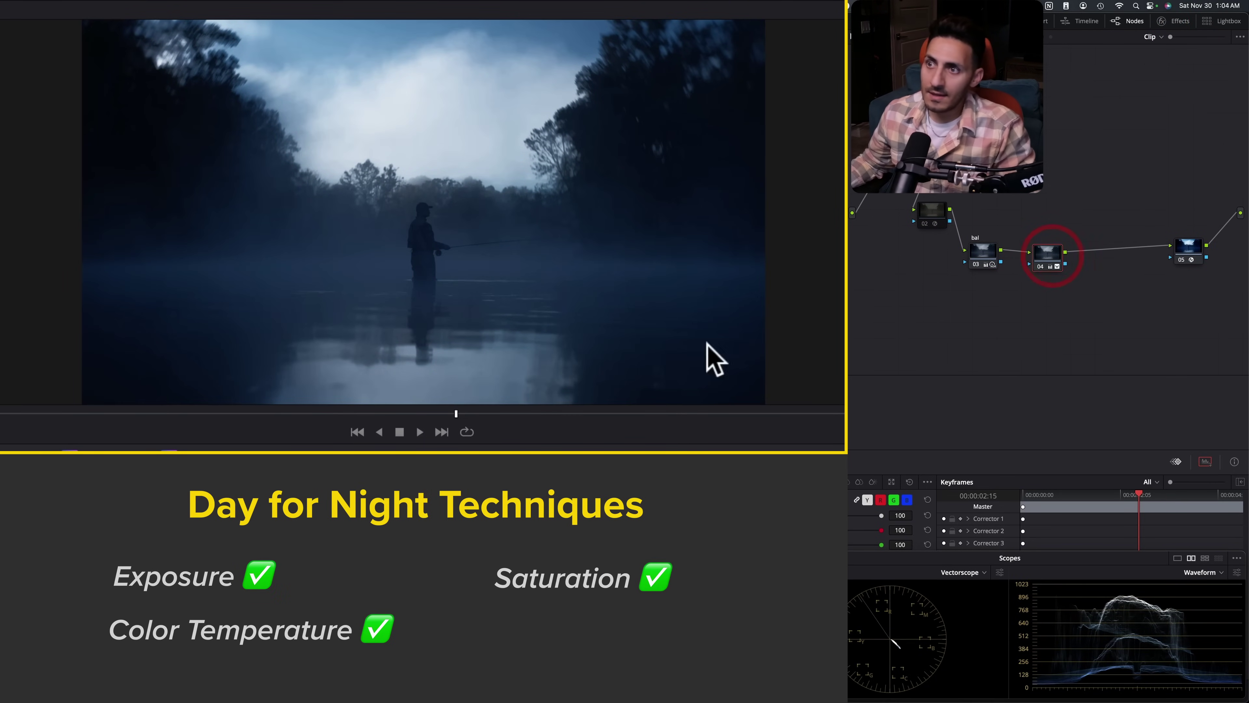
key(super+d)
key(super+d)
key(super+d)
key(super+d)
key(super+d)
key(super+d)
key(super+d)
key(super+d)
key(super+d)
key(super+d)
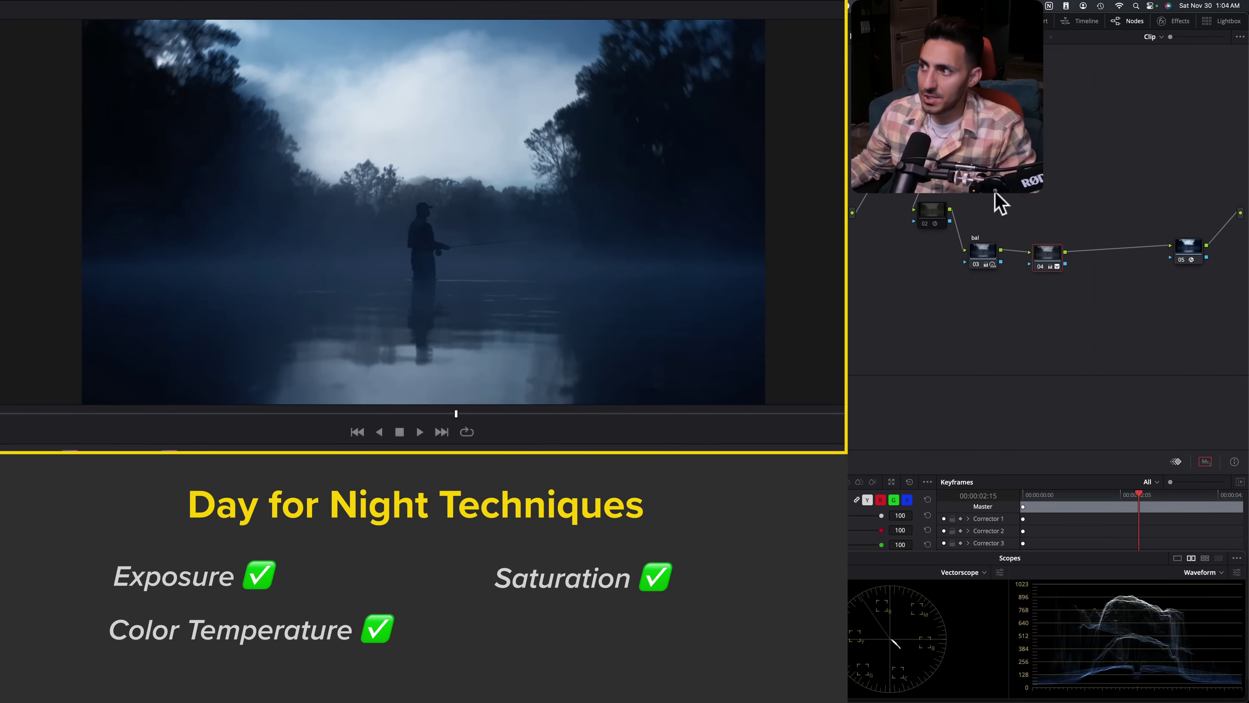
Step: Re-enable node 02 and toggle it repeatedly to examine the Color Generator's blue tint, checking its effect settings
click(923, 212)
key(ctrl+d)
key(ctrl+d)
key(ctrl+d)
key(ctrl+d)
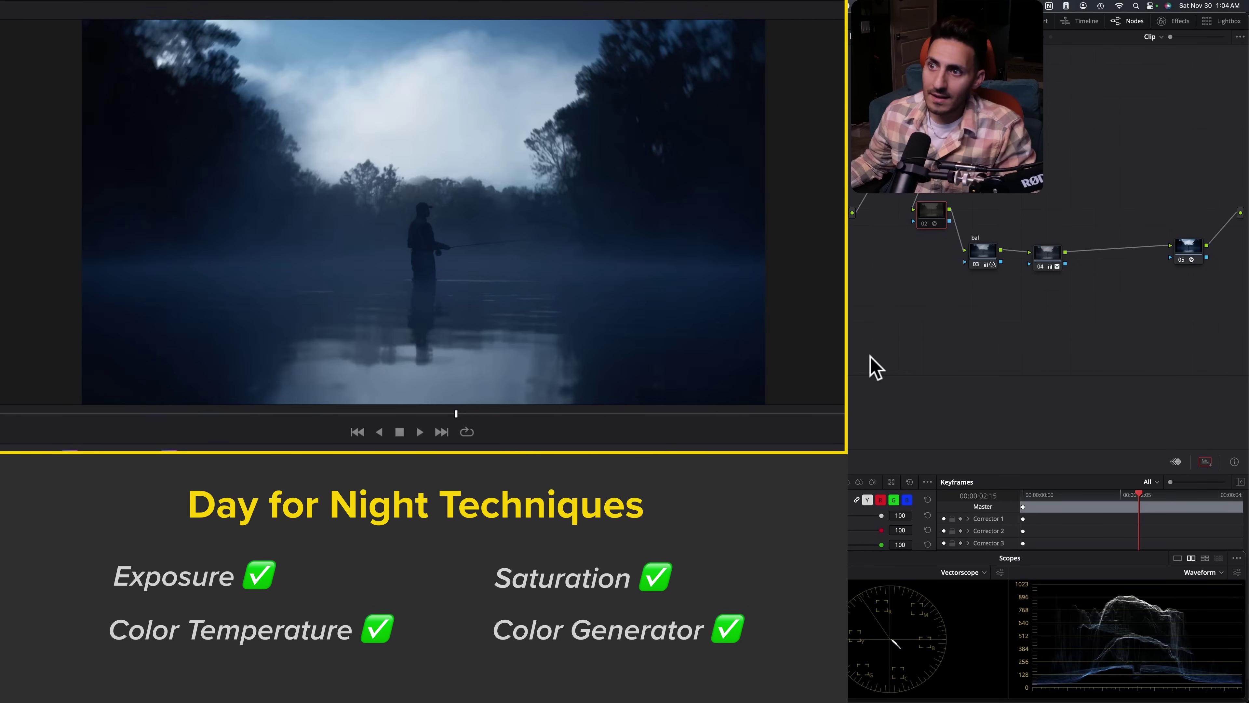
key(super+d)
click(1184, 23)
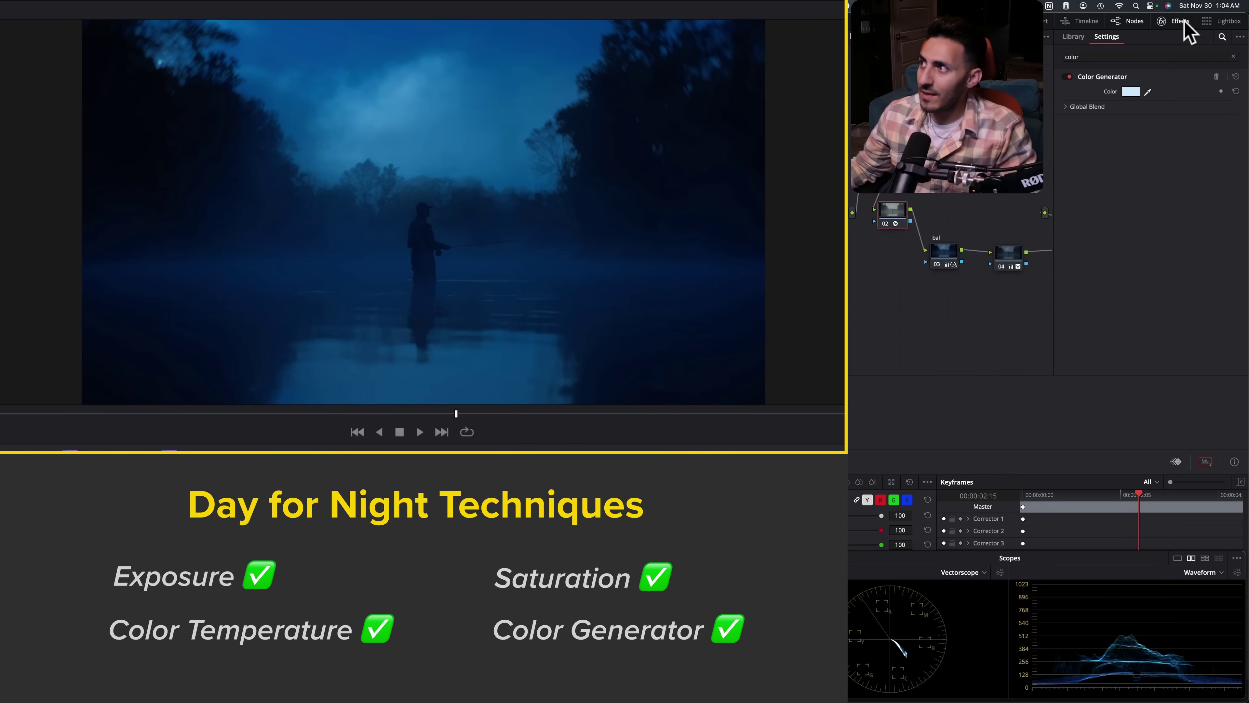
click(1179, 20)
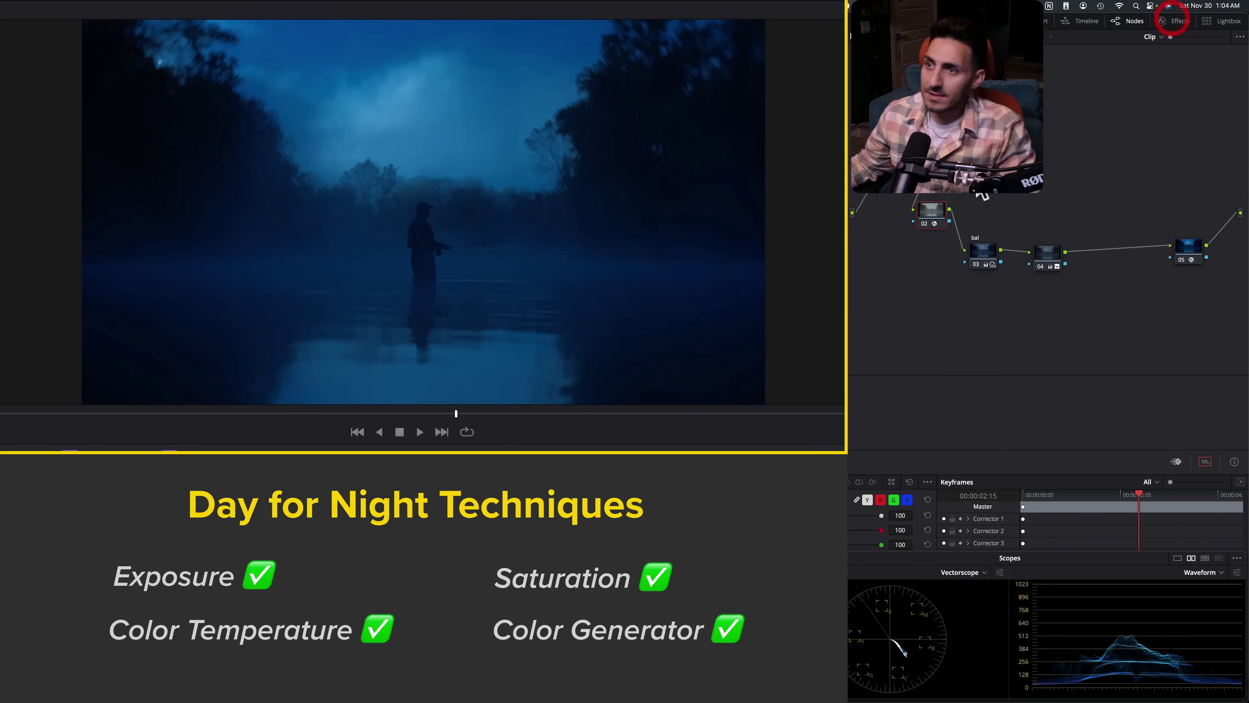
key(ctrl+d)
key(ctrl+d)
key(ctrl+d)
key(ctrl+d)
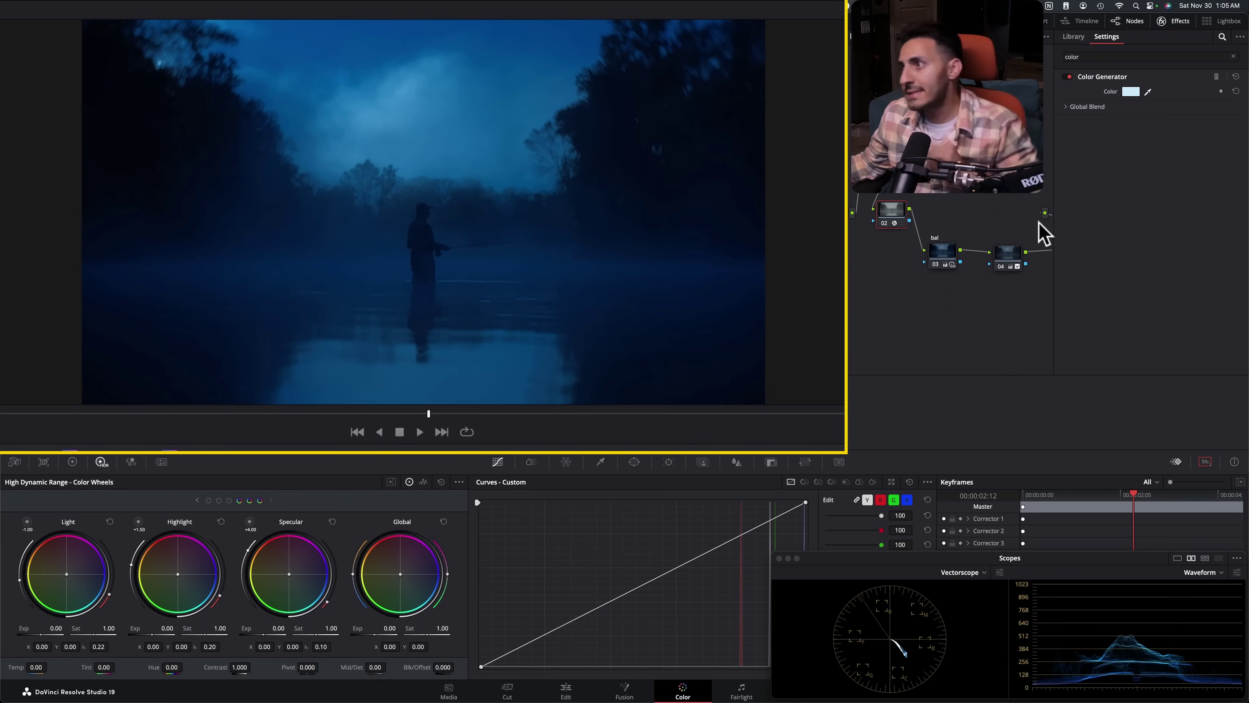
Step: Try lowering the low-saturation end of node 04's Sat Vs Sat curve to an output of 0.50, and undo the change
click(1004, 252)
click(1010, 252)
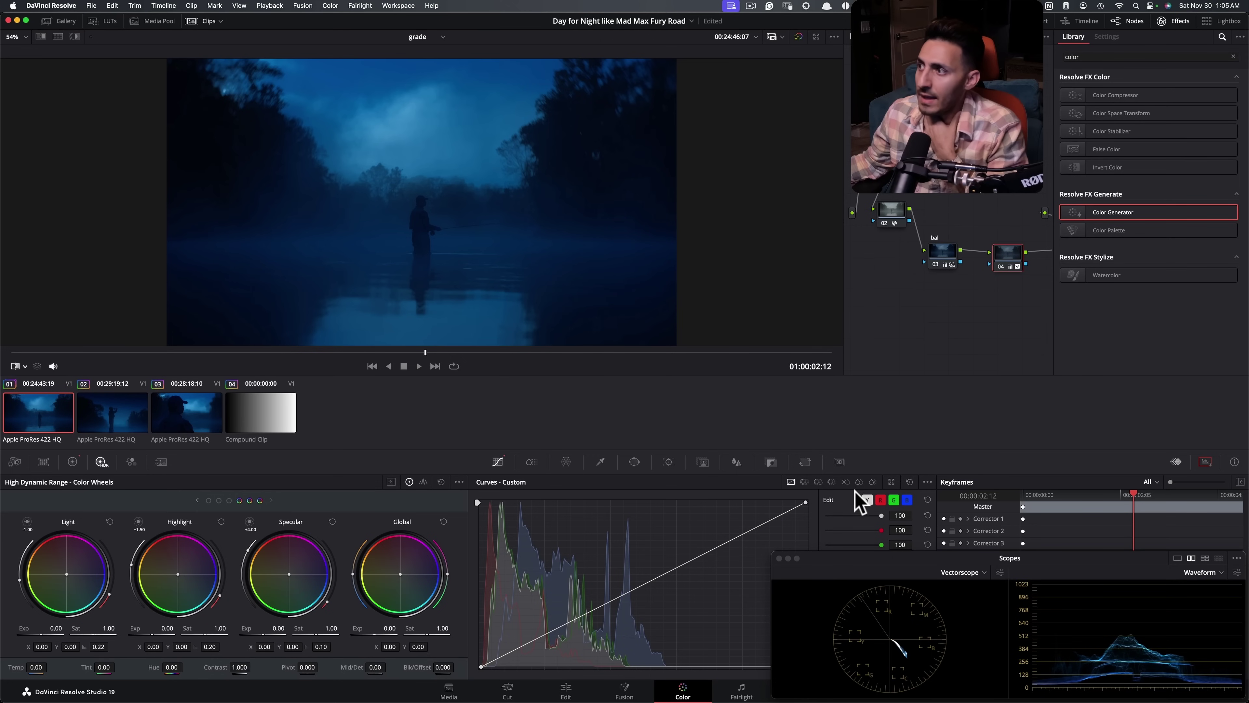
click(859, 482)
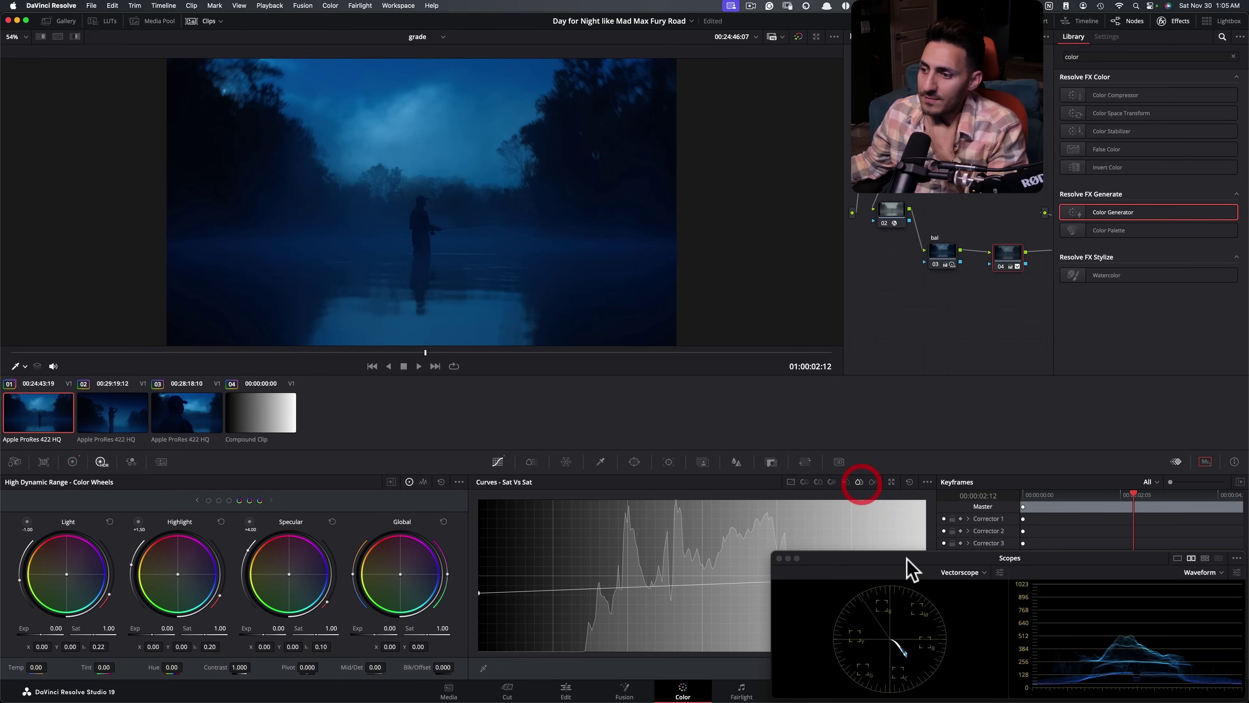
drag(900, 559, 775, 239)
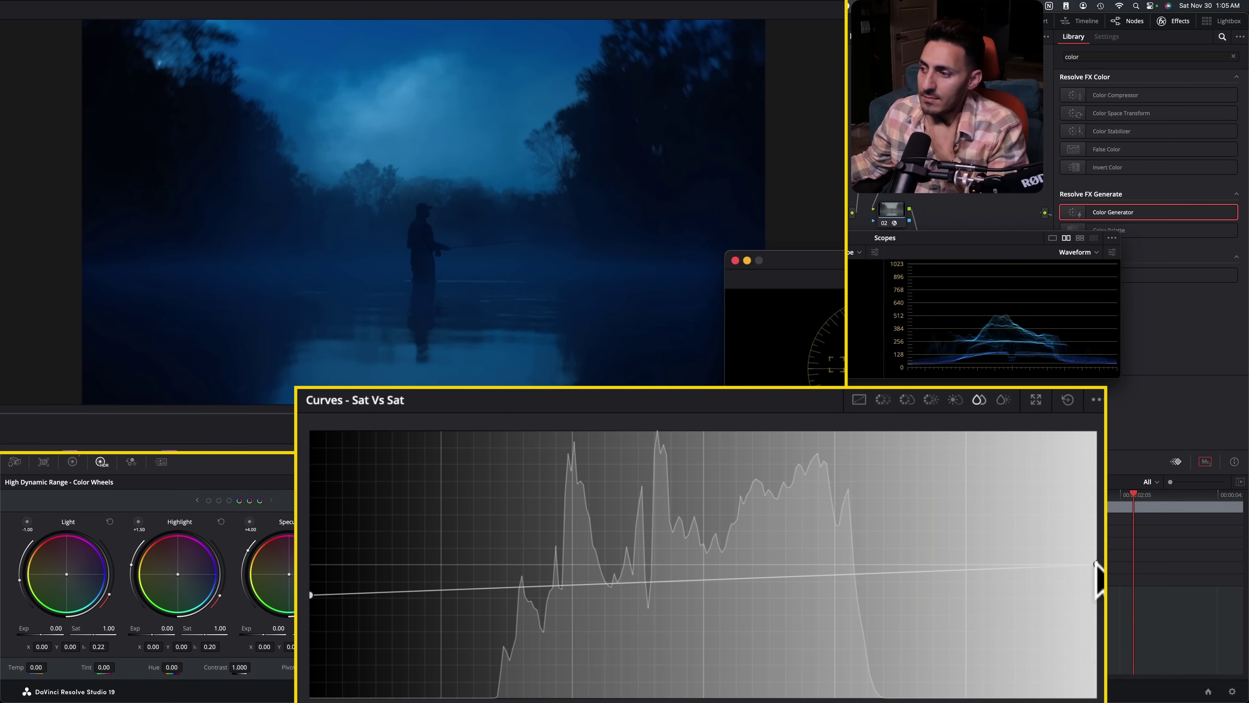
drag(1095, 563, 1096, 695)
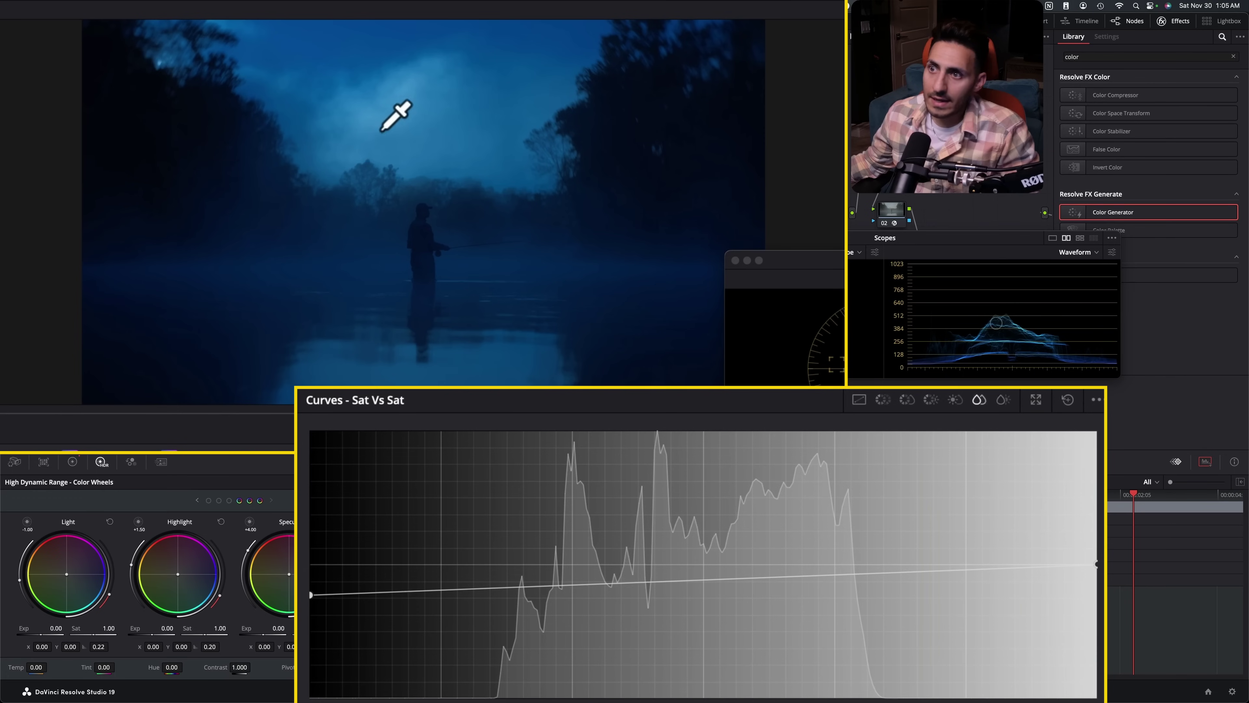
drag(311, 592, 305, 628)
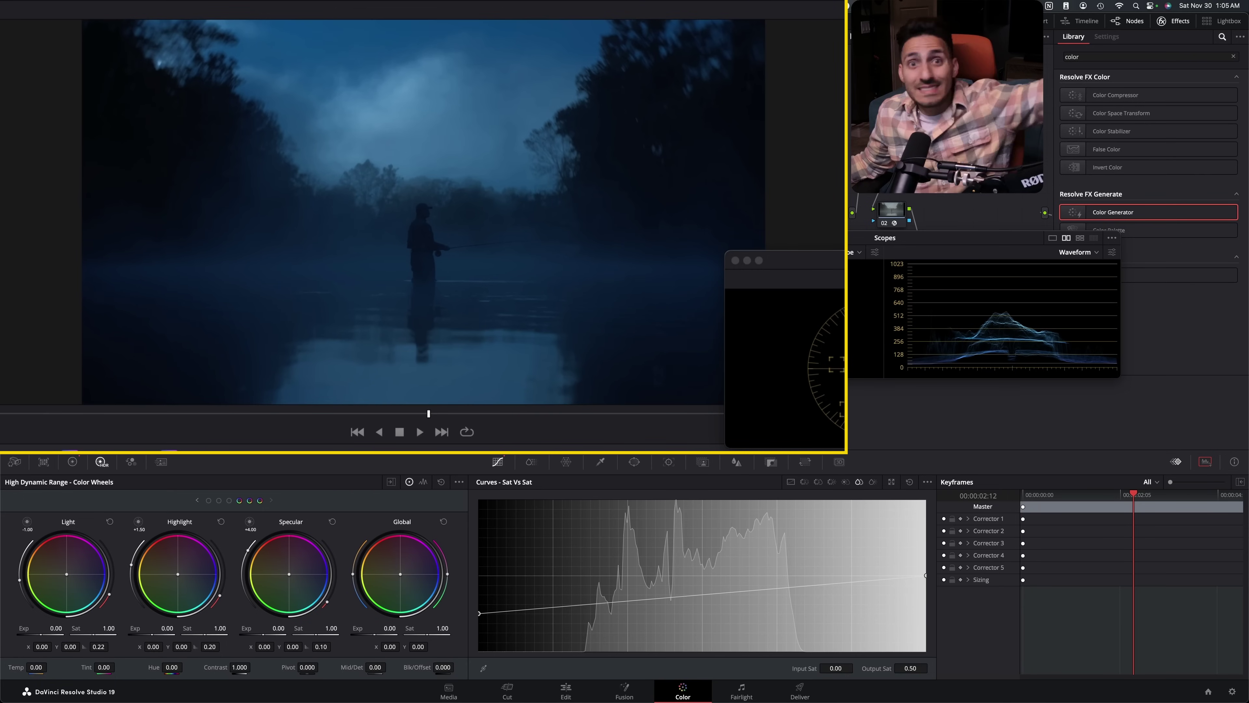
key(super+z)
Step: Try a paler, less cyan Color Generator color on node 02, watching its effect on the image and scopes
drag(790, 239, 804, 380)
click(890, 212)
click(1129, 91)
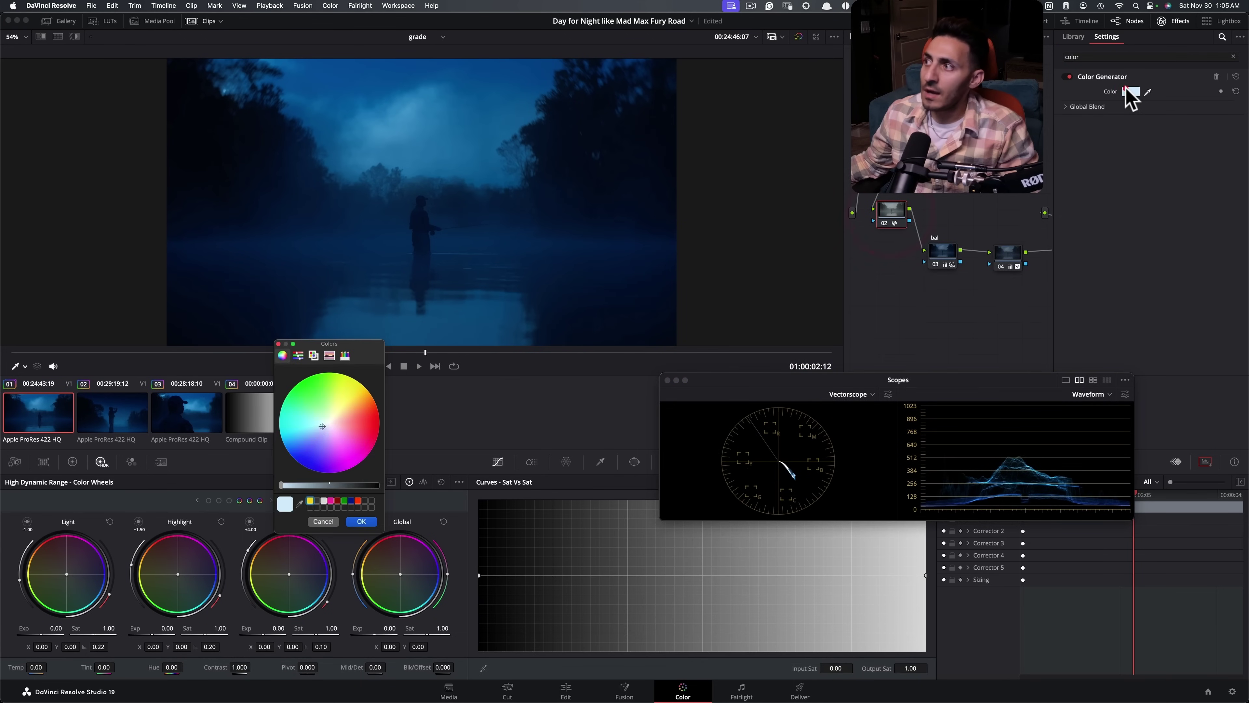
drag(321, 426, 326, 426)
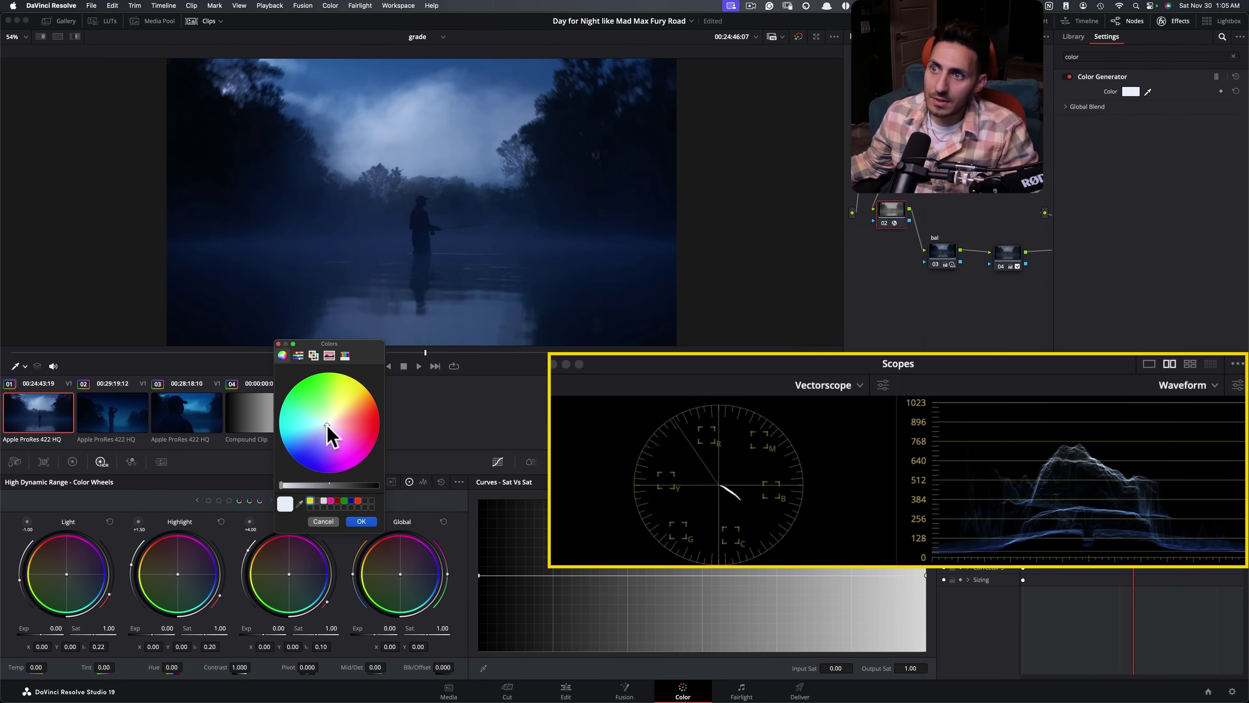
click(361, 521)
Step: Try lowering the low-saturation end of node 04's Sat Vs Sat curve to 0.68 and reducing the node's overall saturation
click(1002, 254)
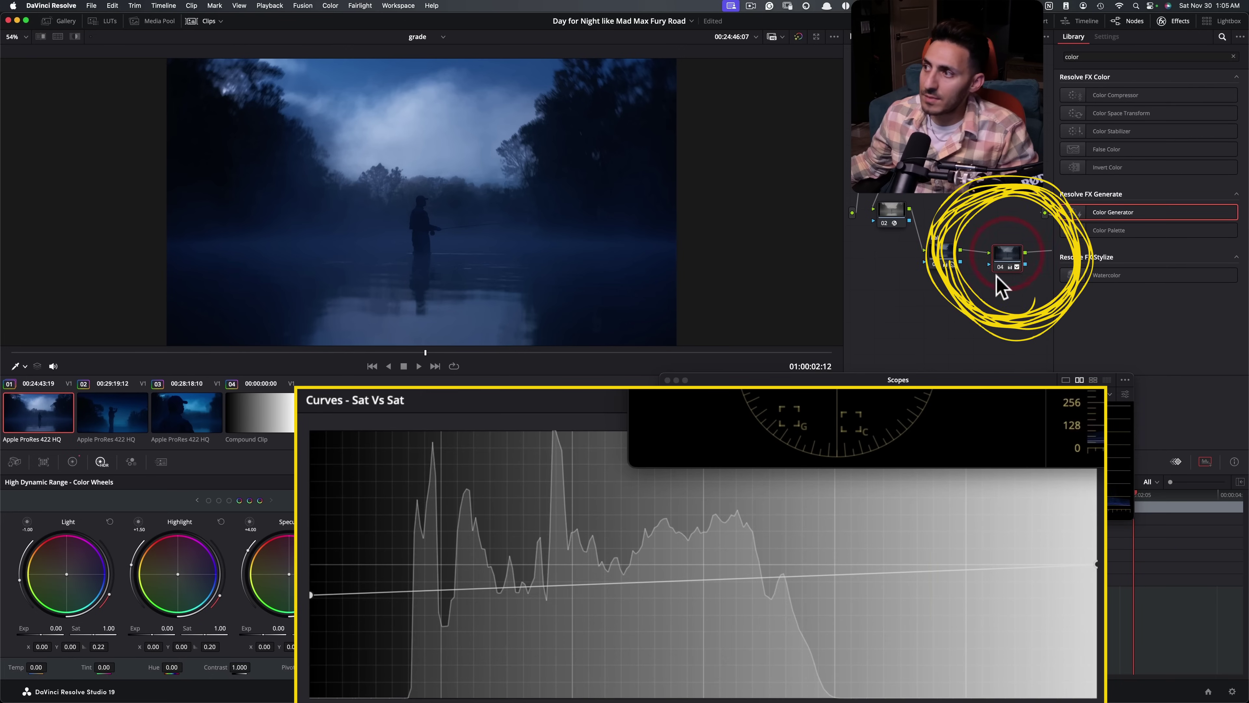
mouse_move(311, 594)
mouse_down()
mouse_move(310, 614)
mouse_move(310, 604)
mouse_up()
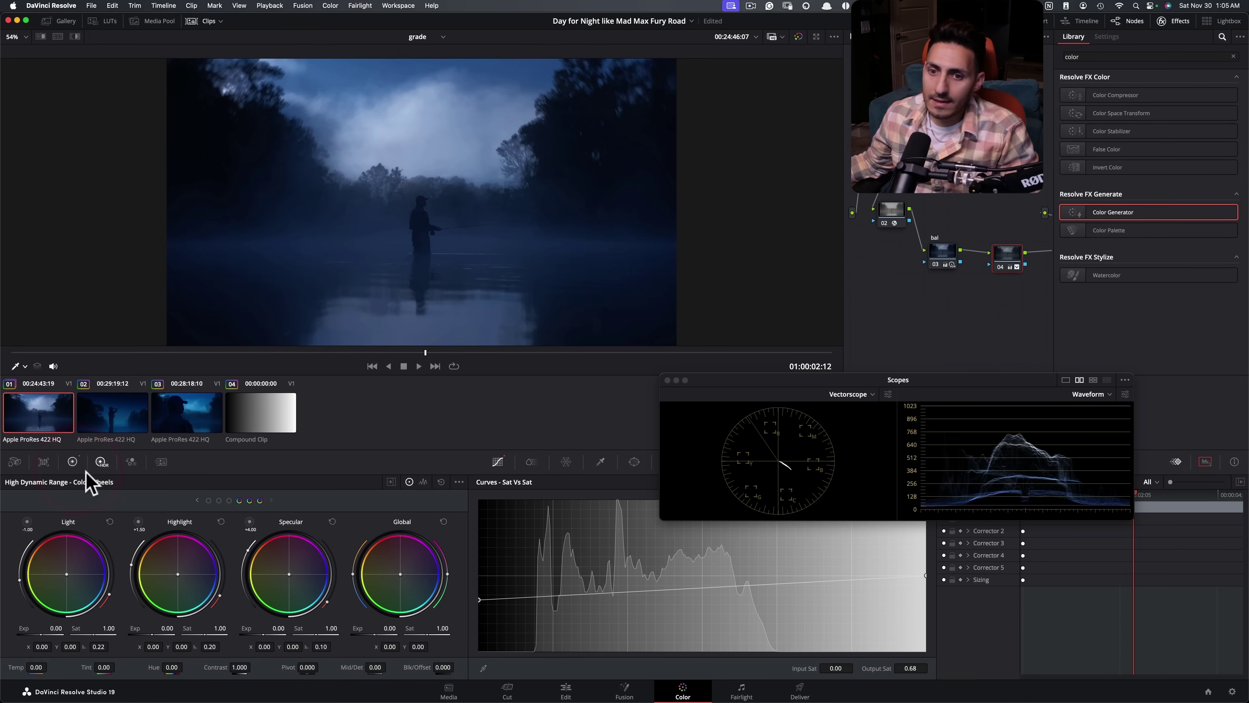
click(75, 463)
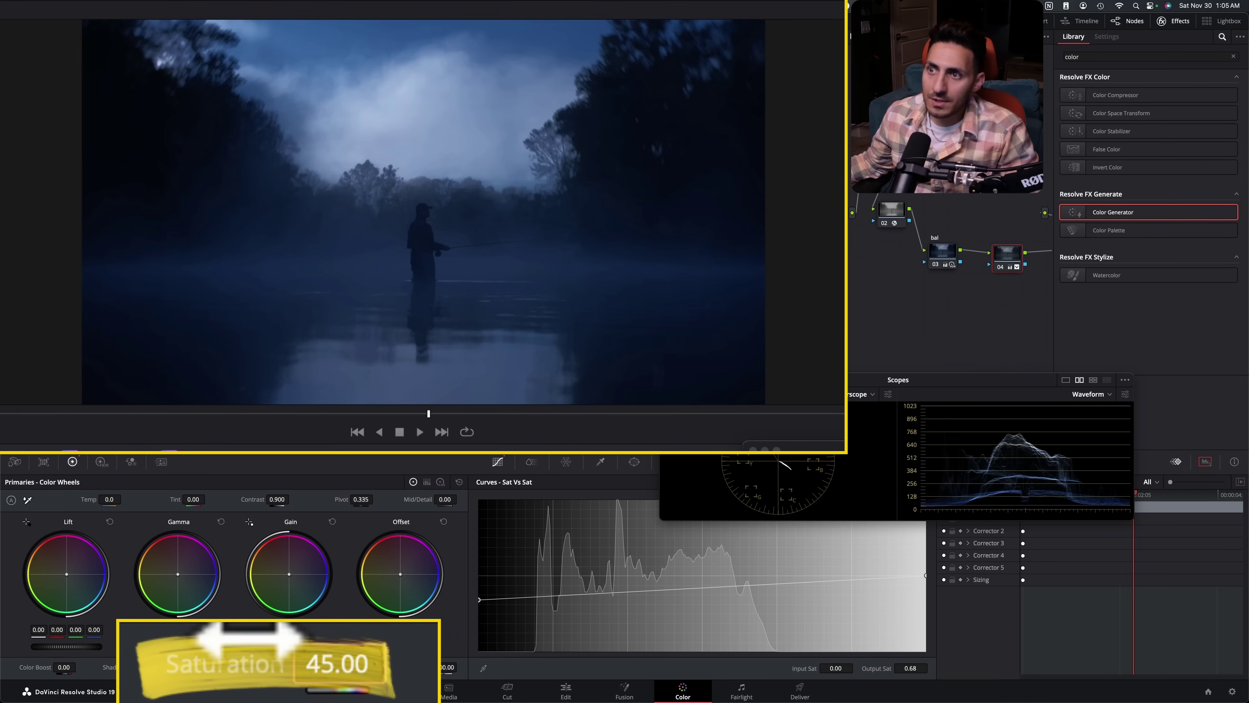
drag(316, 667, 288, 666)
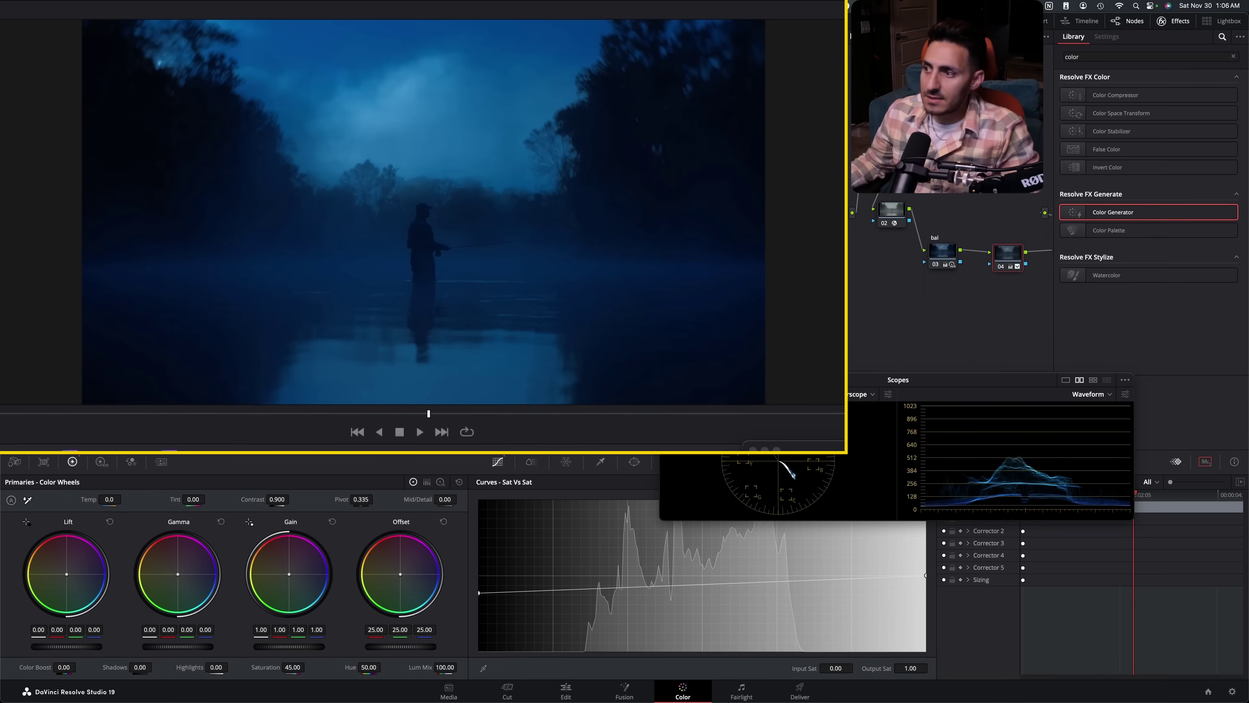
Step: Move the scopes clear of the node graph and scrub through clips 01 and 03 to compare their finished grades
drag(947, 389, 1057, 567)
mouse_move(428, 413)
mouse_down()
mouse_move(393, 412)
mouse_move(434, 421)
mouse_up()
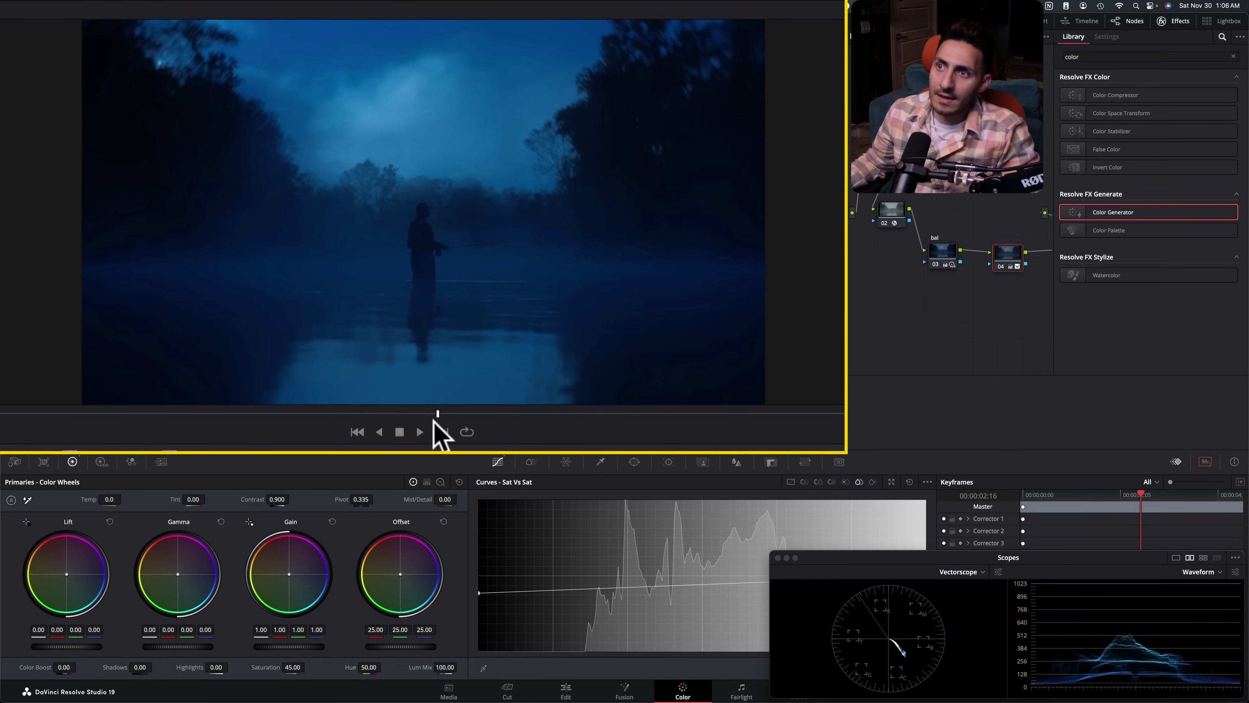
key(Down)
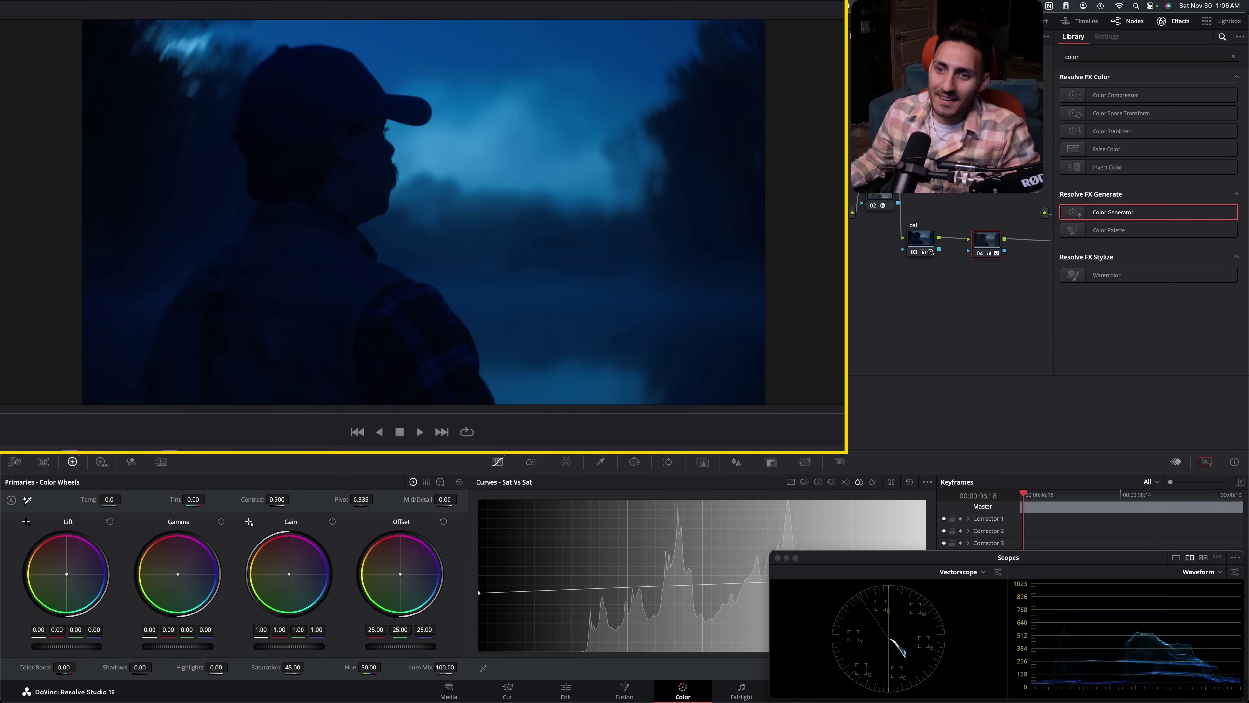
mouse_move(346, 412)
mouse_down()
mouse_move(426, 415)
mouse_move(356, 416)
mouse_up()
click(64, 450)
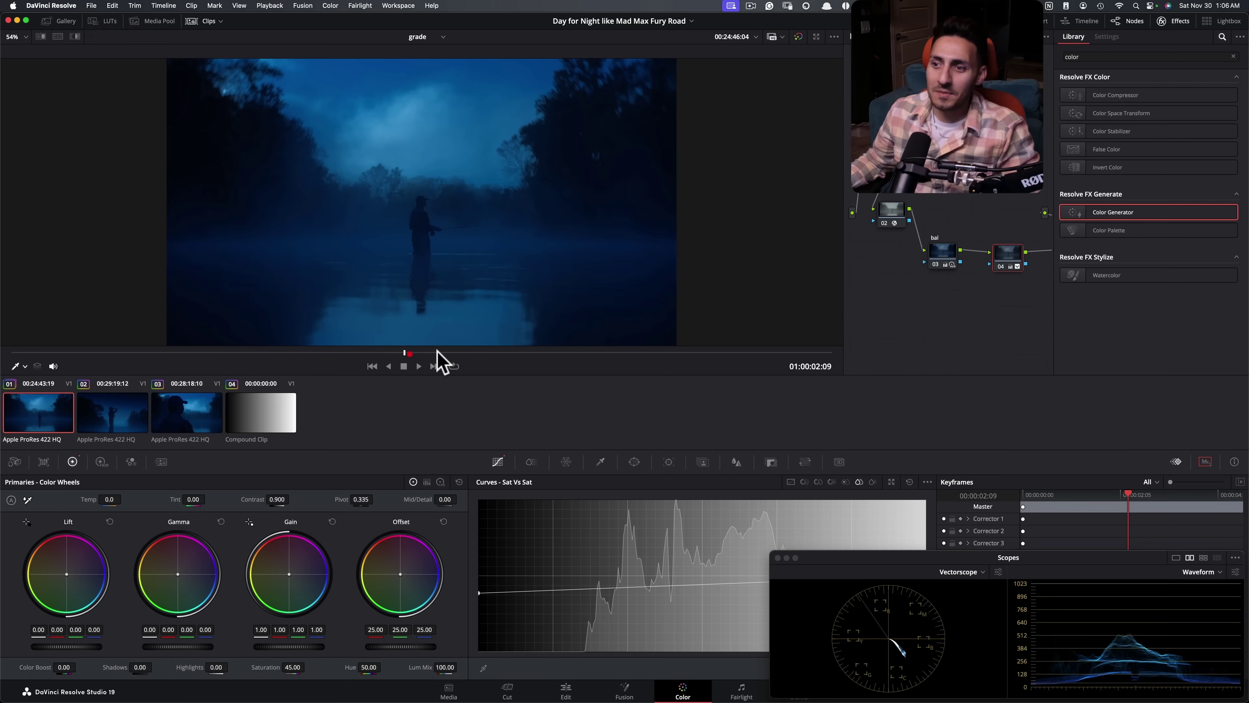